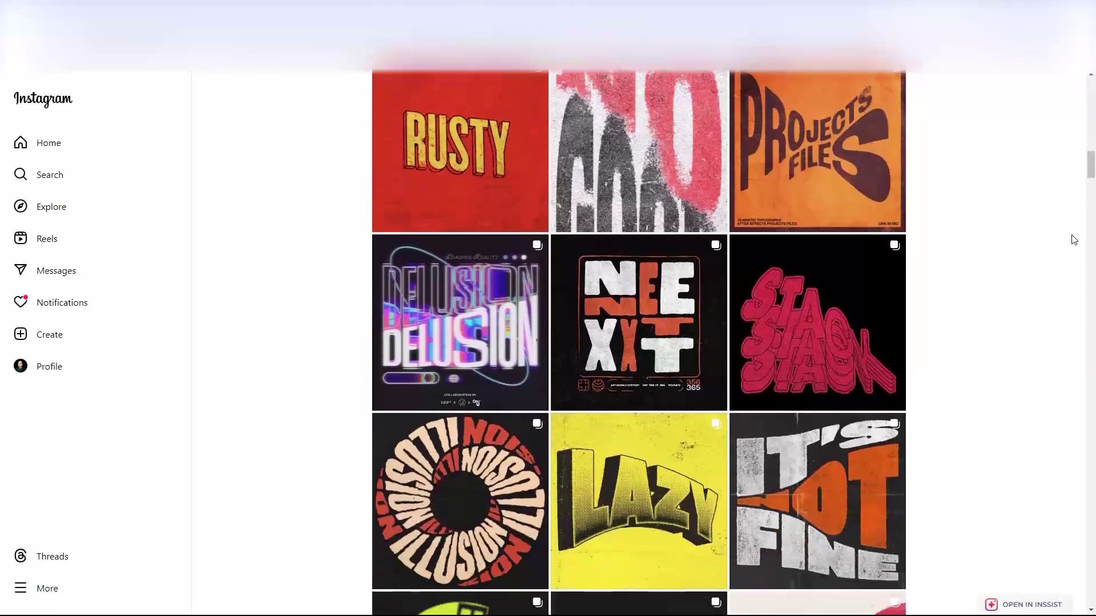
pyautogui.scroll(-12, 1065, 241)
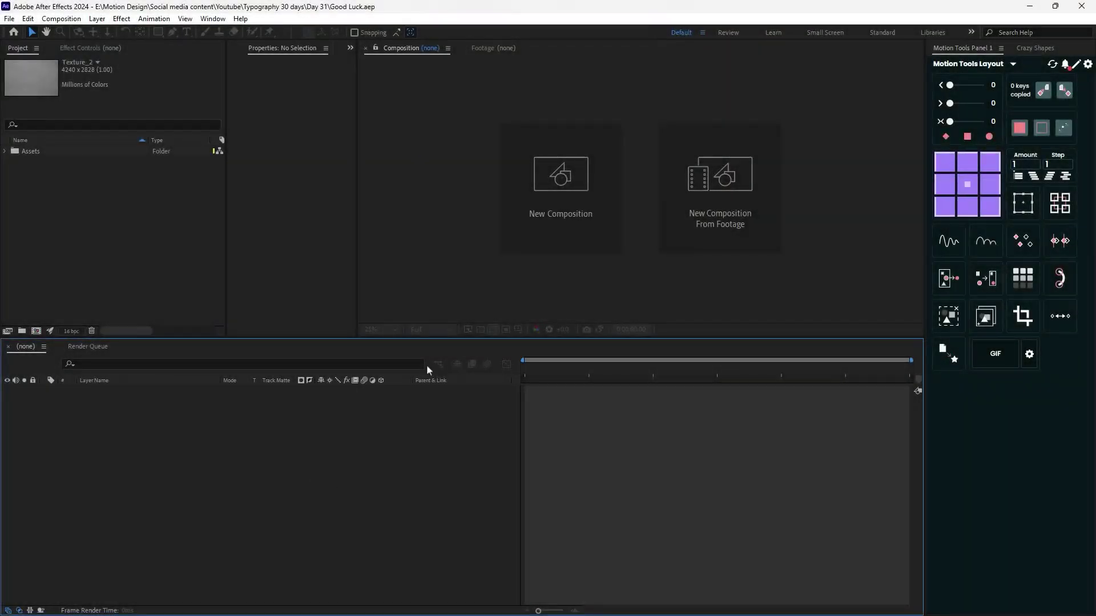
# Create a 1920×1920, 24 fps, 6-second composition named 'Desogm'
pyautogui.click(550, 213)
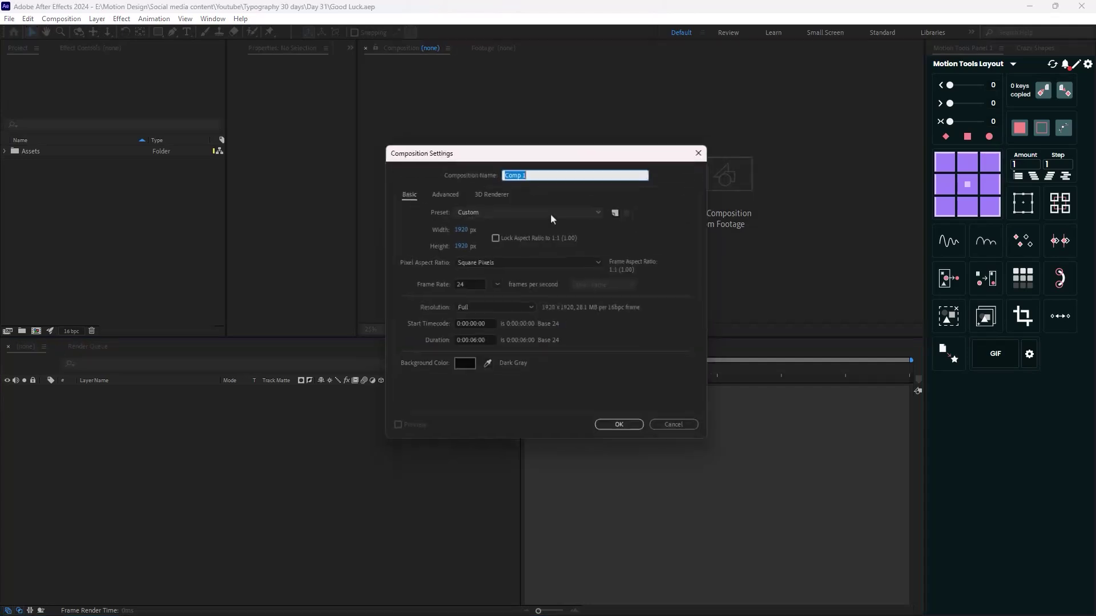
pyautogui.write('De')
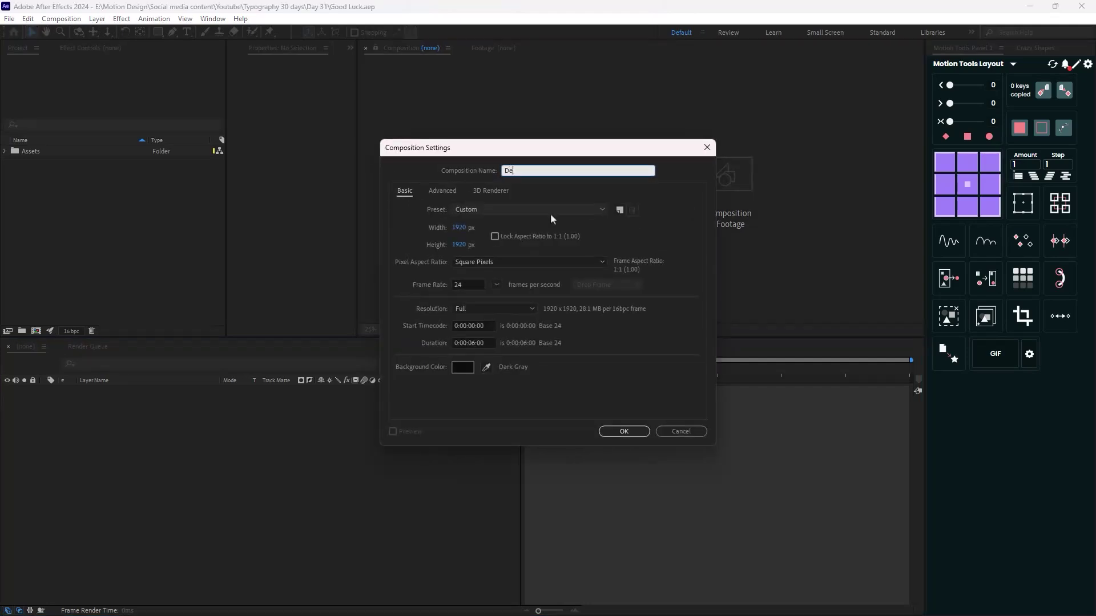
pyautogui.write('sogm')
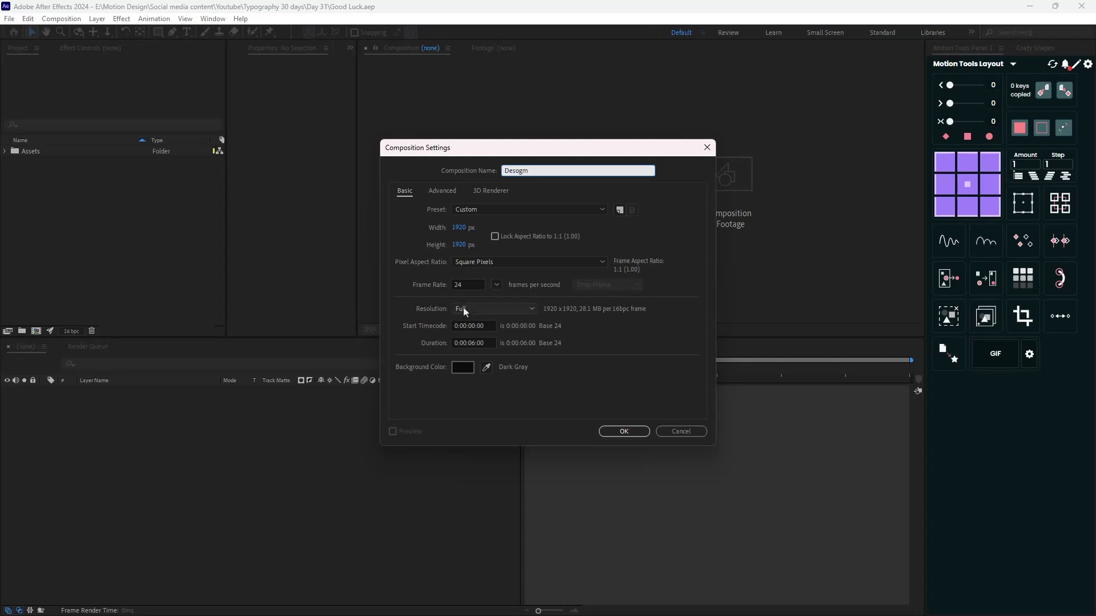
pyautogui.click(624, 432)
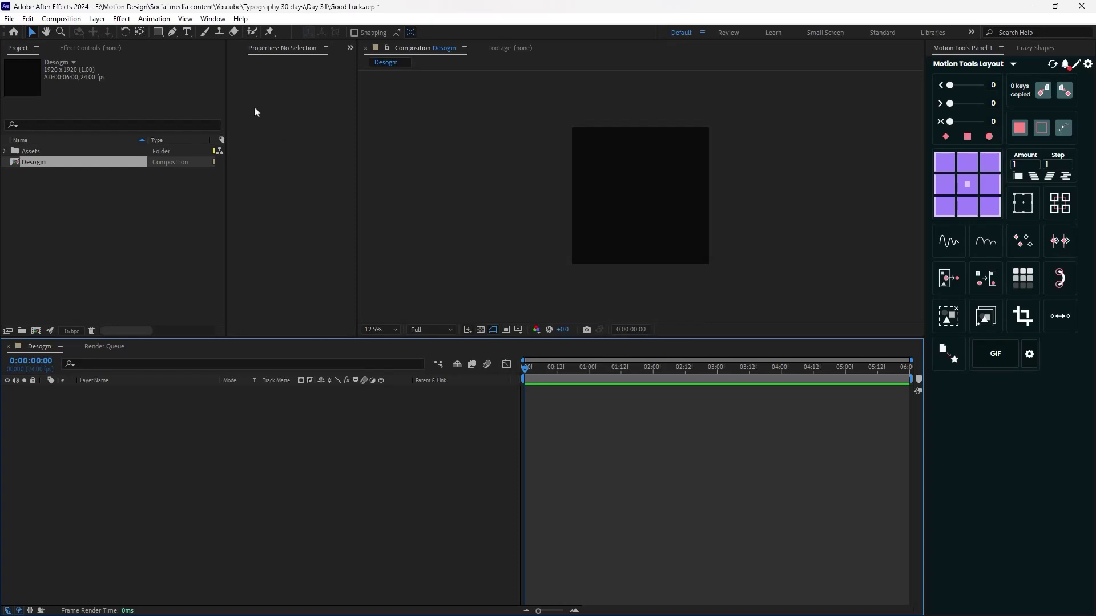
# Add a text layer reading GOOD on the first line and LUCK on the second
pyautogui.click(186, 32)
pyautogui.click(640, 203)
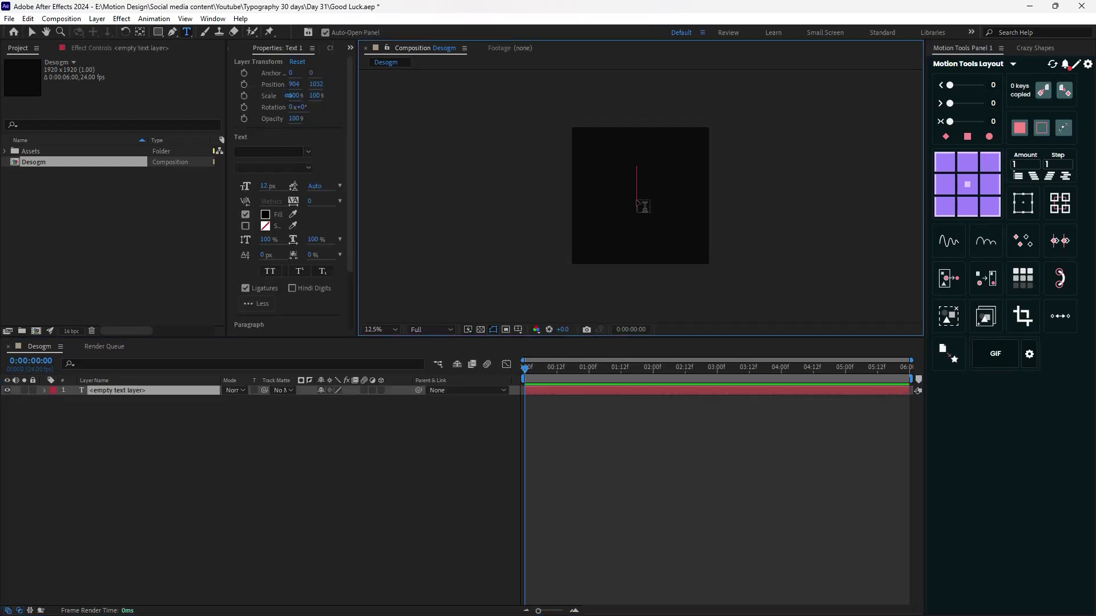
pyautogui.write('GOOD')
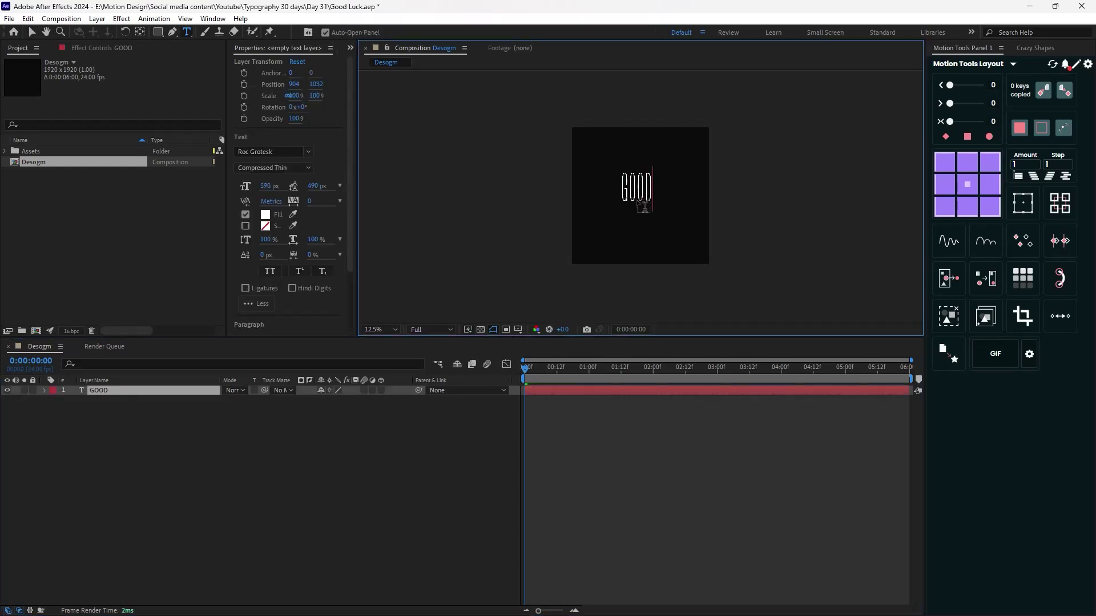
pyautogui.press('Return')
pyautogui.write('LUCK')
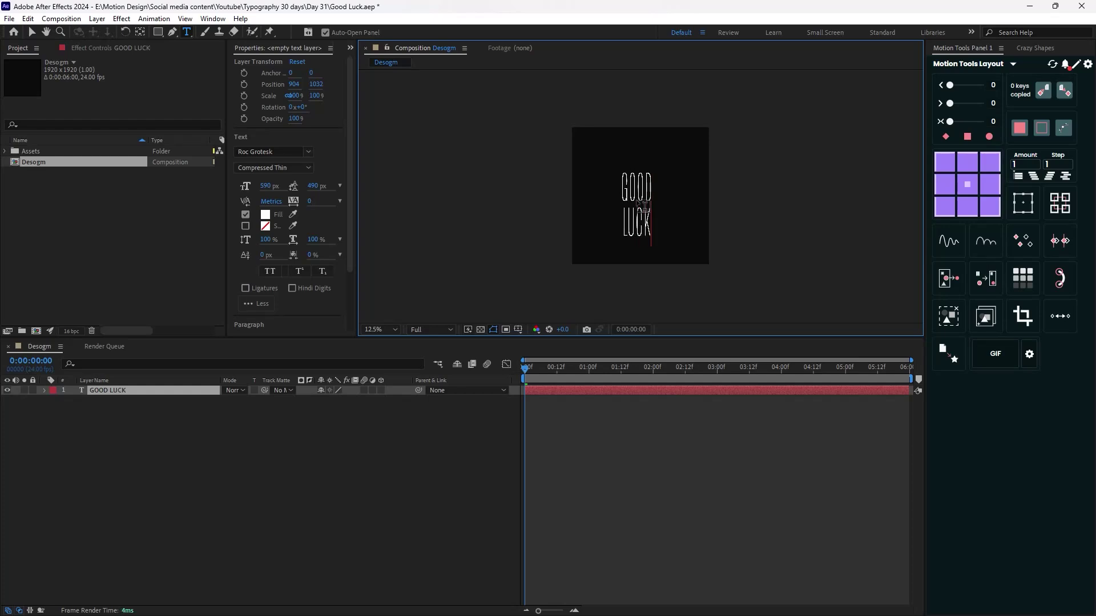
pyautogui.click(31, 32)
# Centre the GOOD LUCK text horizontally and vertically in the composition
pyautogui.click(236, 48)
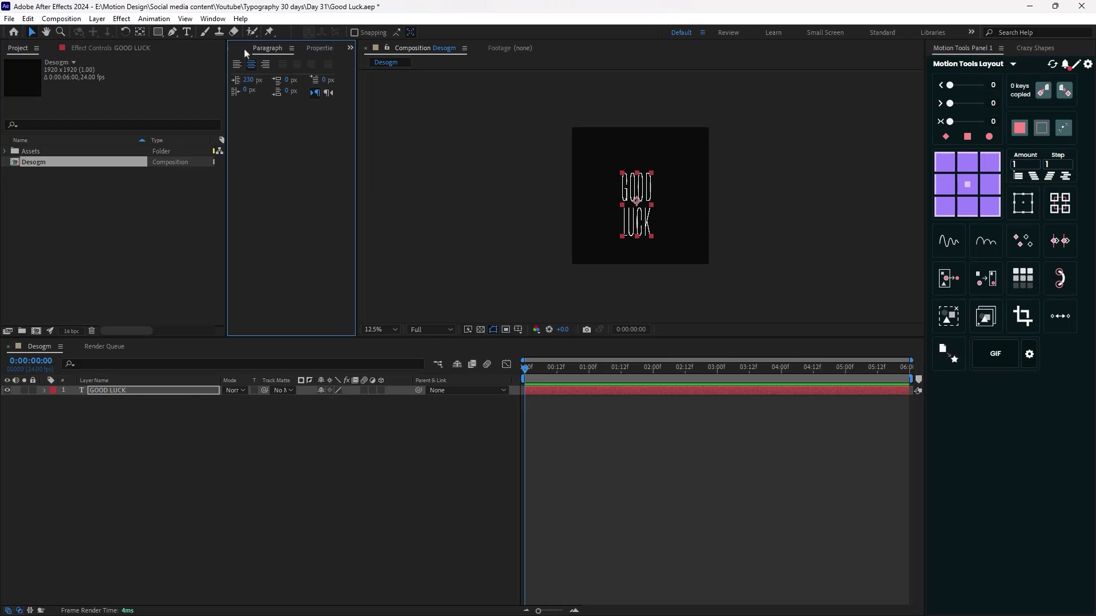
pyautogui.click(259, 77)
pyautogui.click(316, 78)
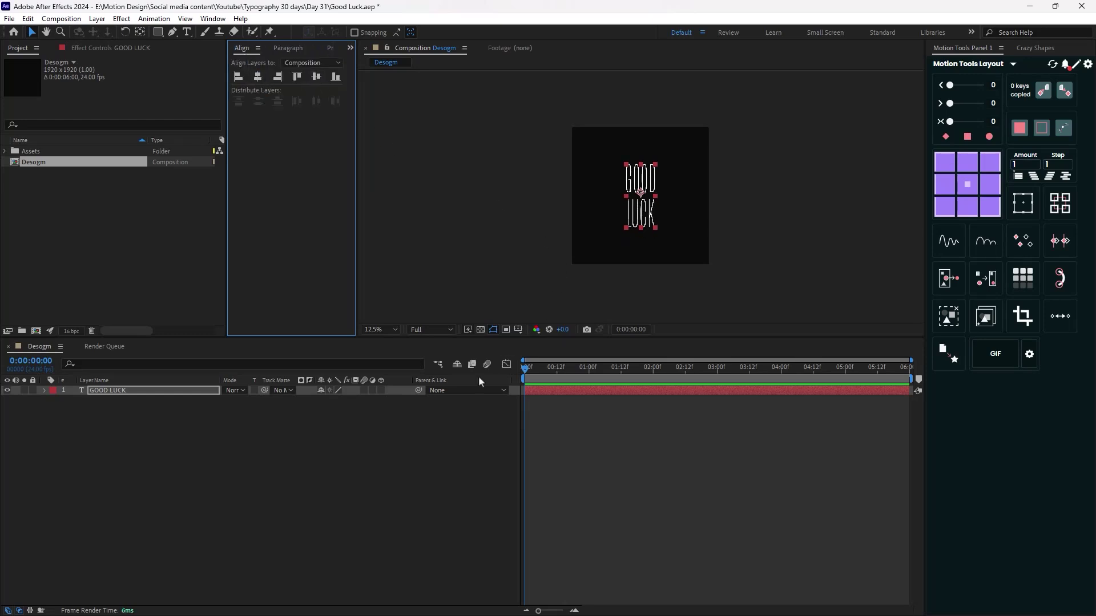
pyautogui.click(419, 440)
pyautogui.press('.')
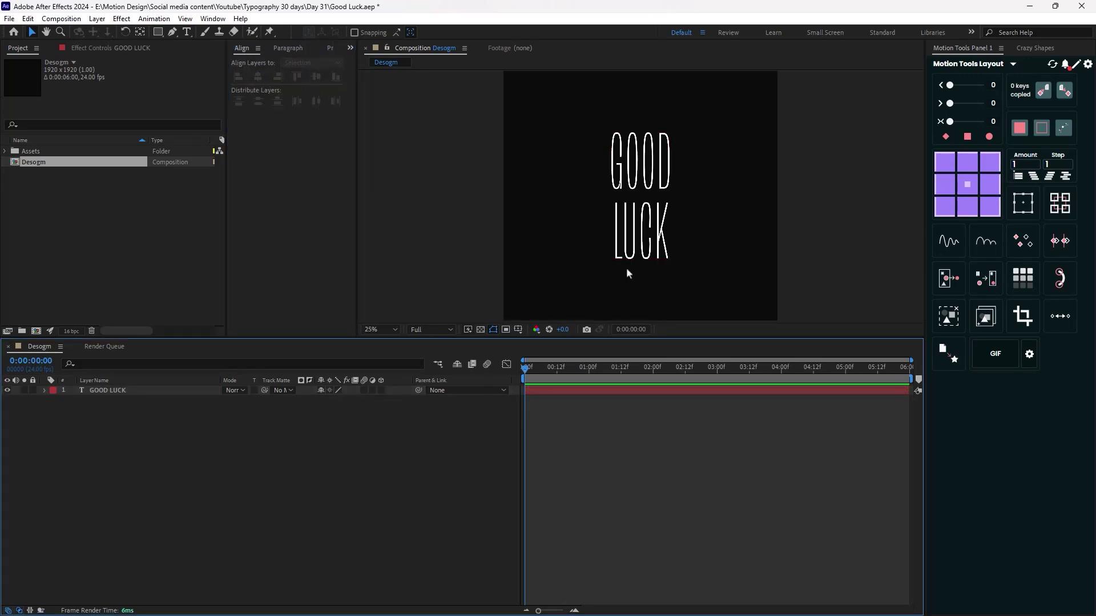
pyautogui.press(',')
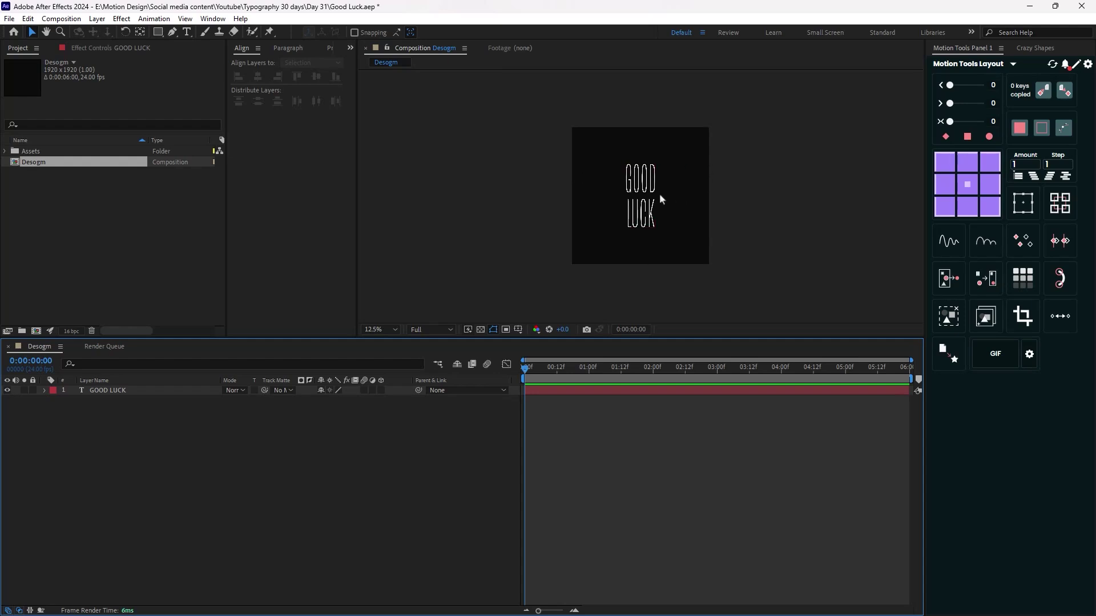
# Set the word LUCK to Roc Grotesk Bold, leaving GOOD in Compressed Thin
pyautogui.doubleClick(153, 392)
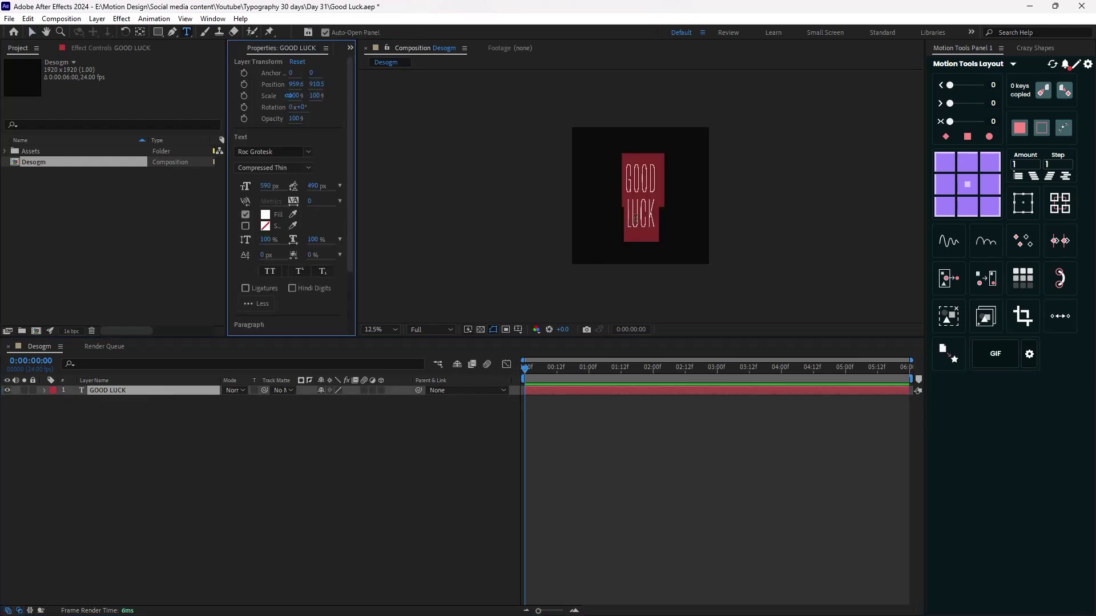
pyautogui.doubleClick(647, 215)
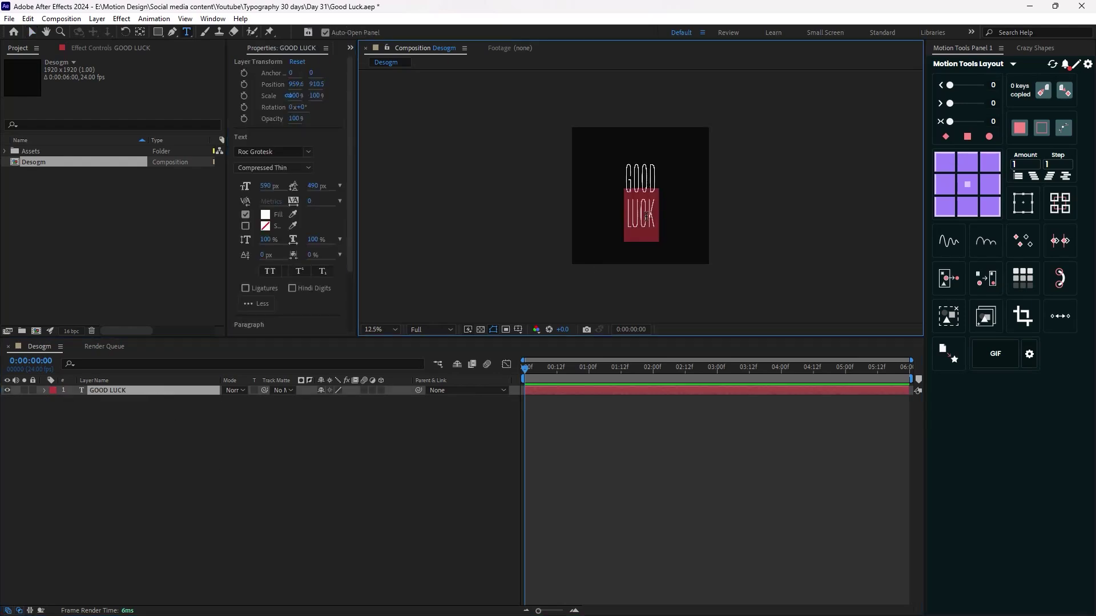
pyautogui.click(307, 167)
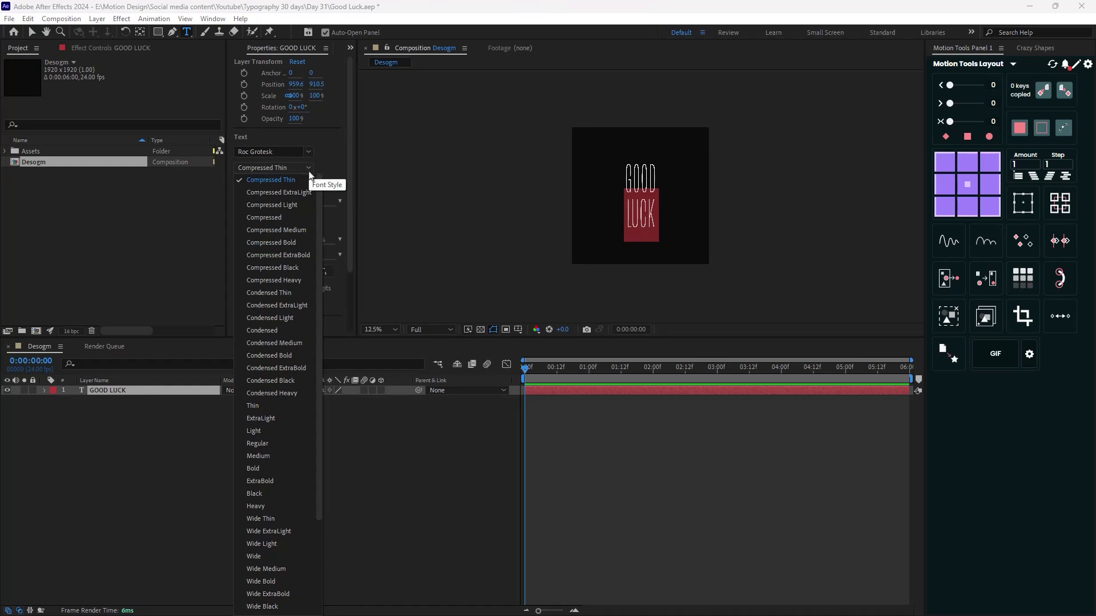
pyautogui.scroll(-2, 285, 412)
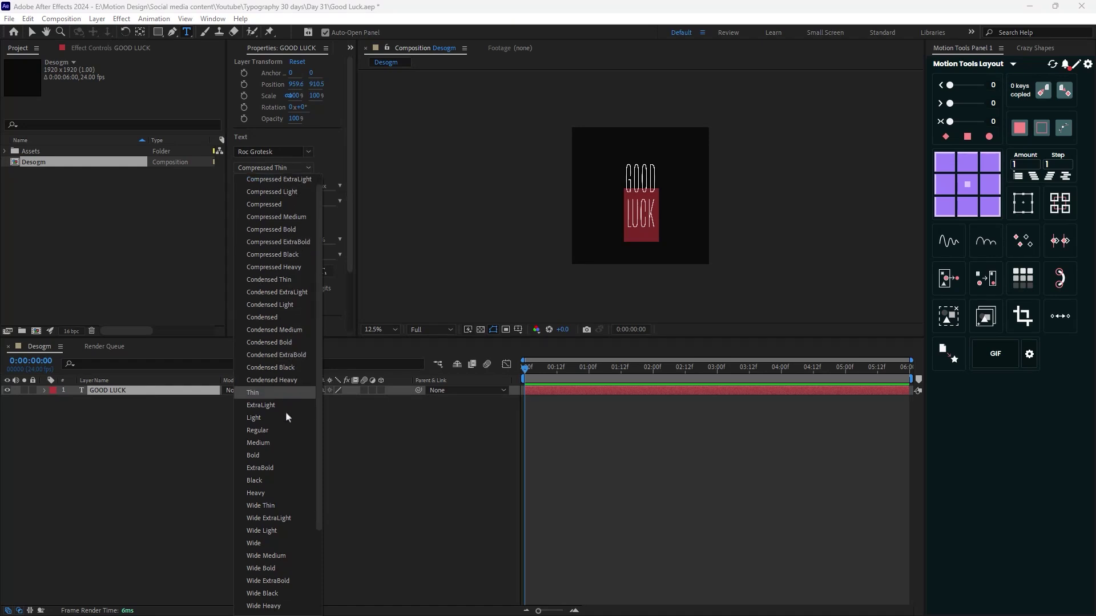
pyautogui.click(272, 443)
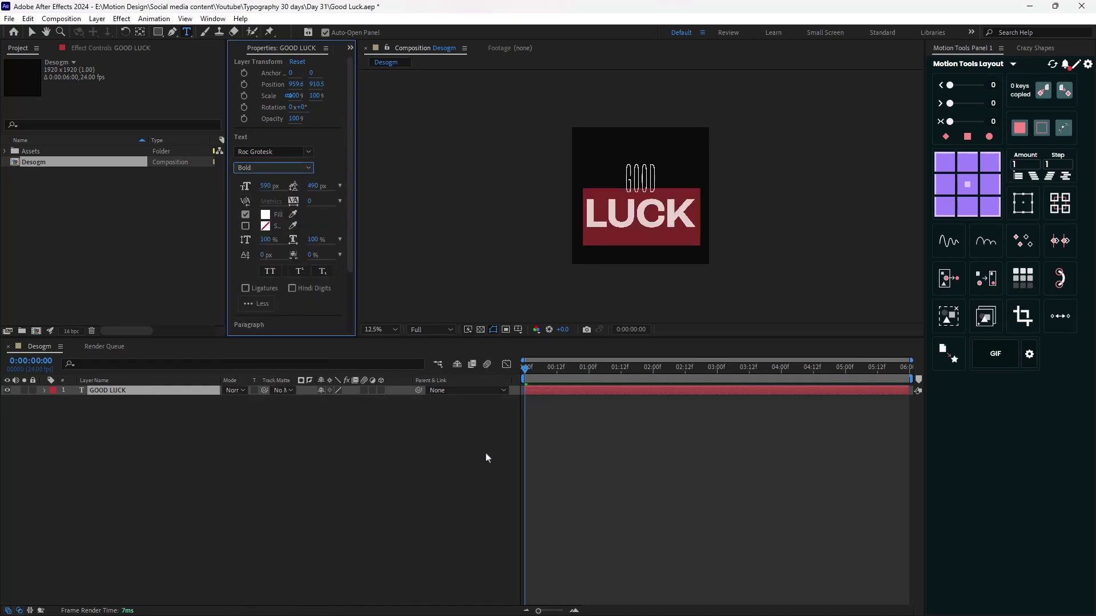
pyautogui.click(32, 32)
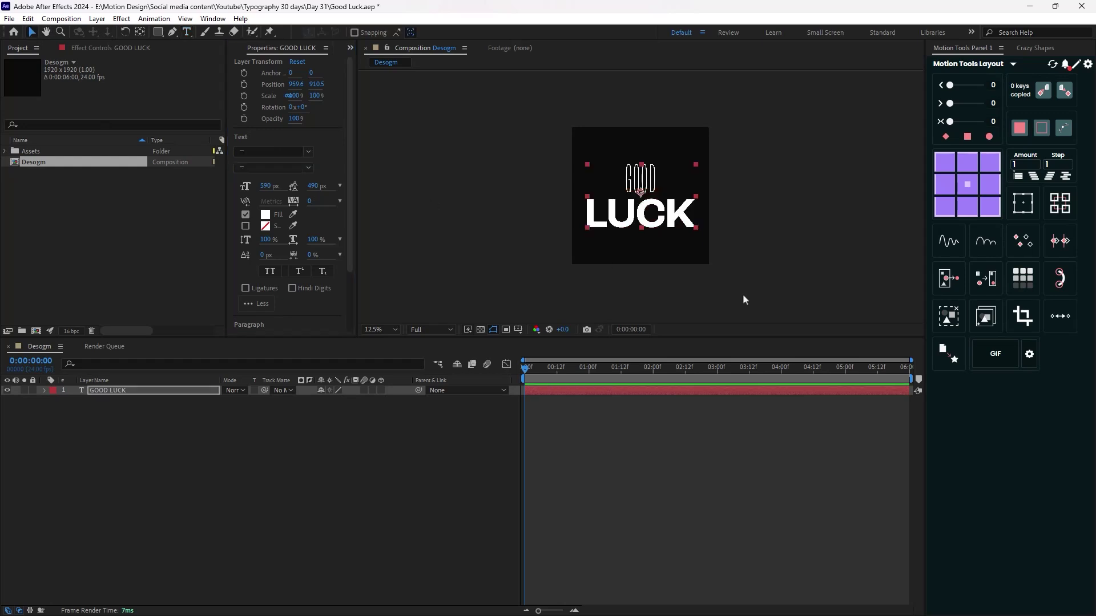
pyautogui.click(385, 490)
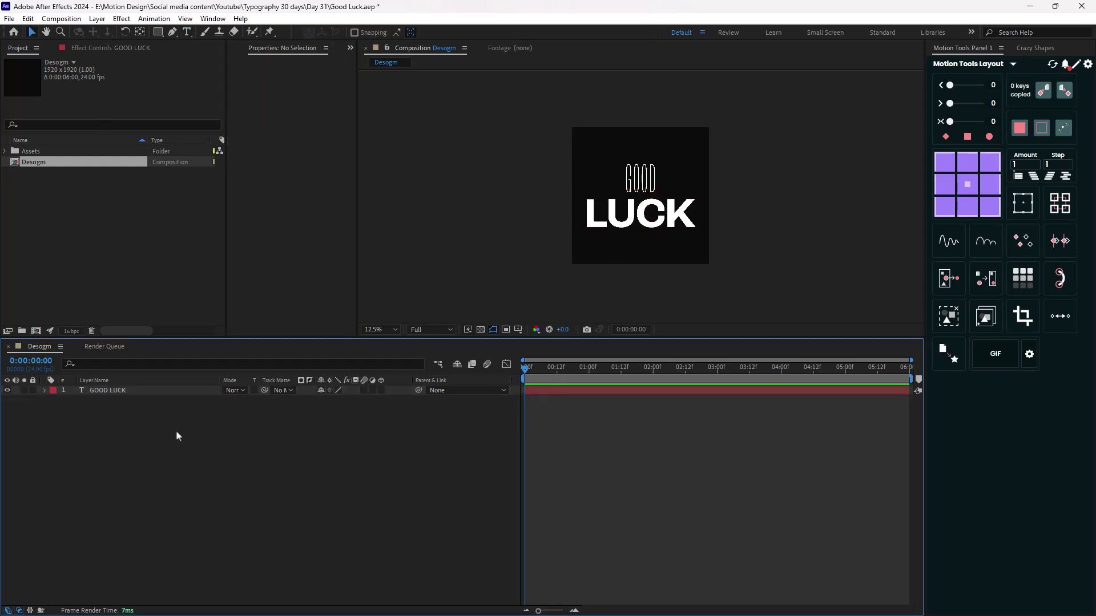
pyautogui.click(145, 389)
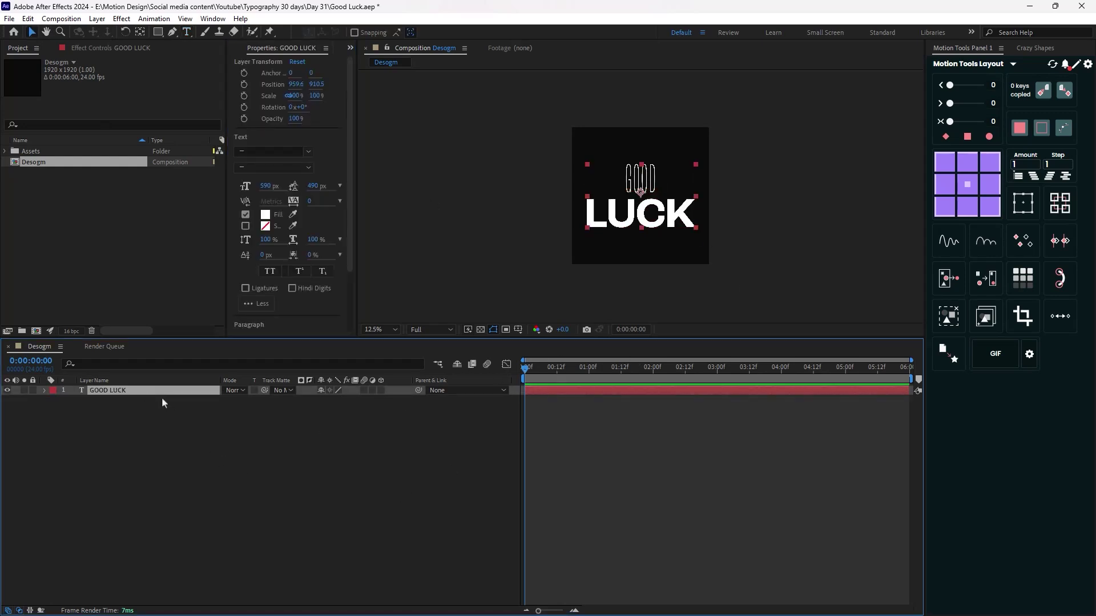
# Duplicate the text layer and make GOOD Bold in the GOOD LUCK 2 copy
pyautogui.hotkey('ctrl', 'd')
pyautogui.click(201, 447)
pyautogui.click(141, 395)
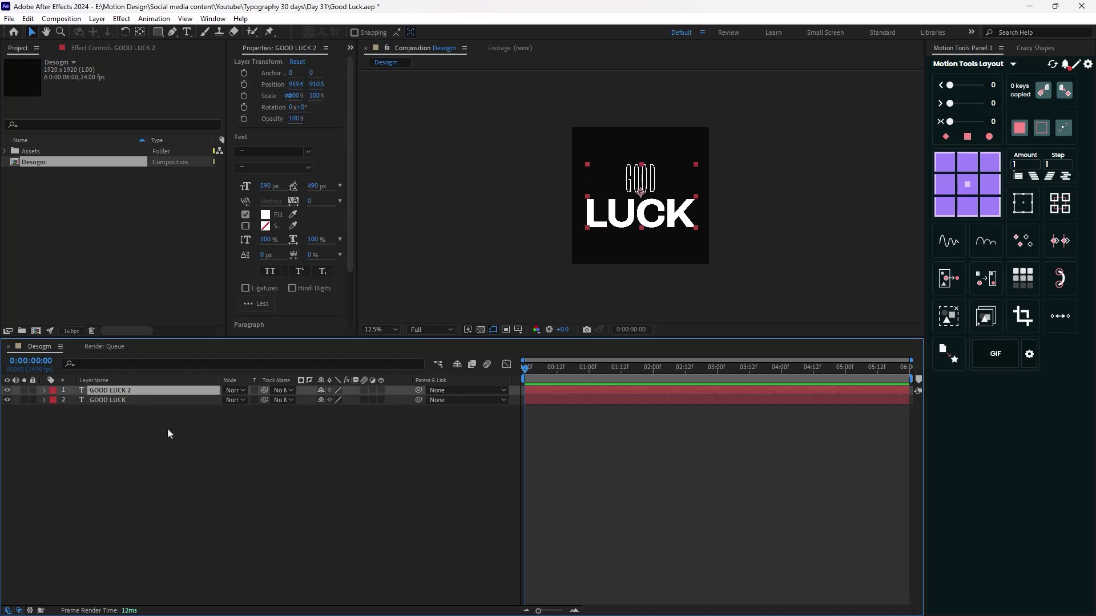
pyautogui.doubleClick(135, 393)
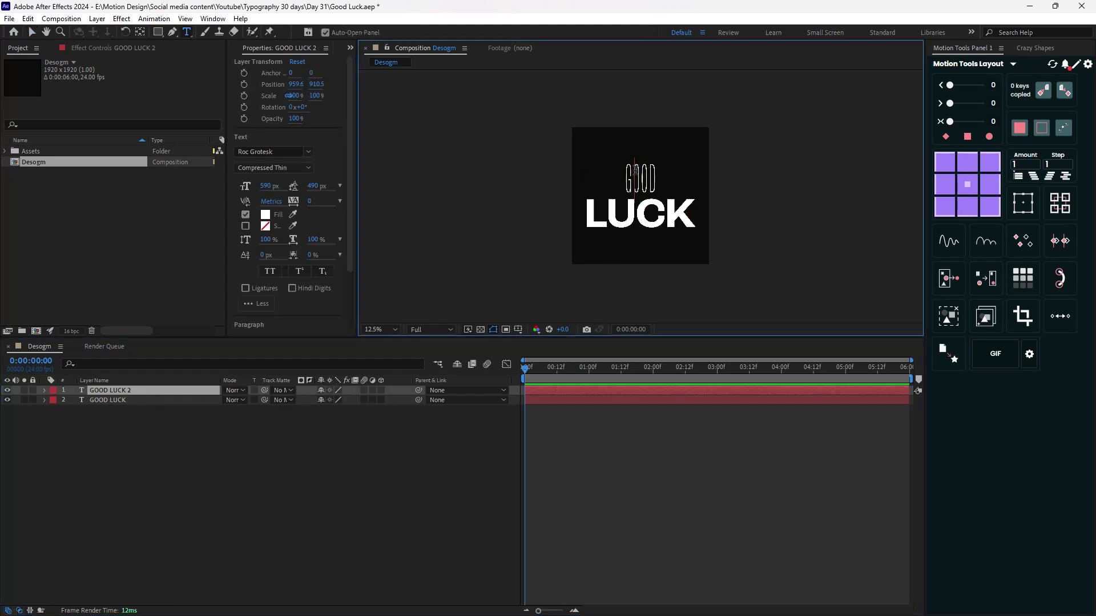
pyautogui.doubleClick(631, 188)
pyautogui.click(308, 152)
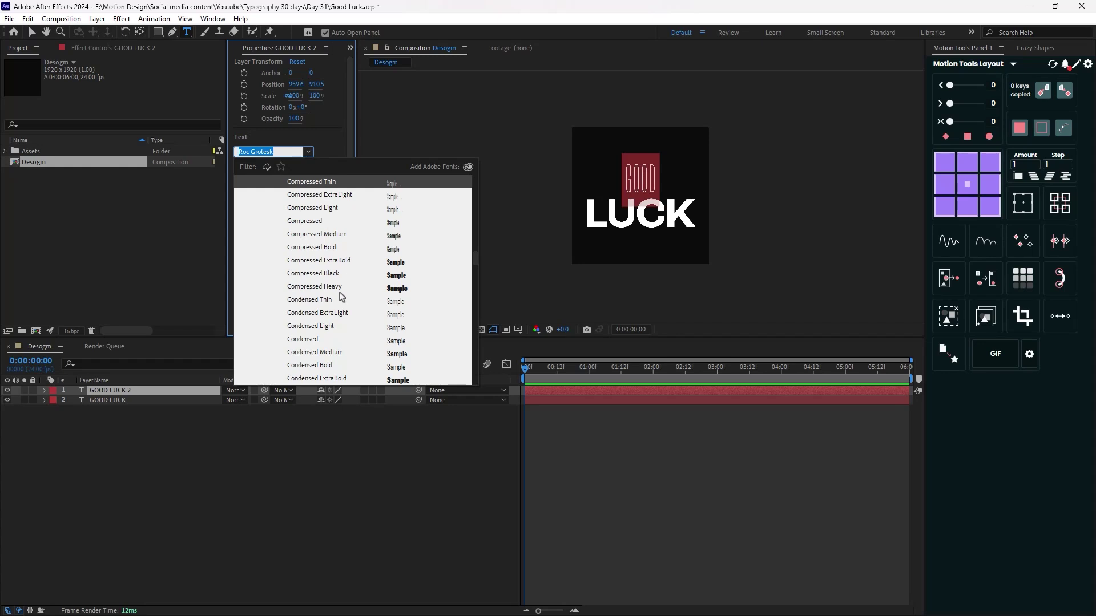
pyautogui.scroll(-2, 337, 317)
pyautogui.scroll(-9, 337, 319)
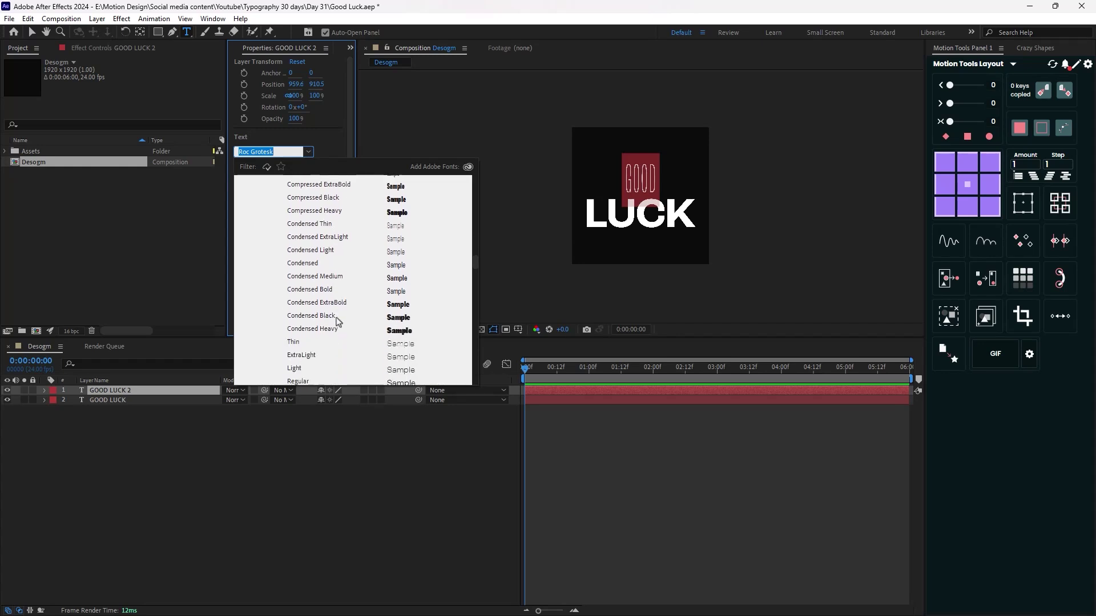
pyautogui.click(309, 341)
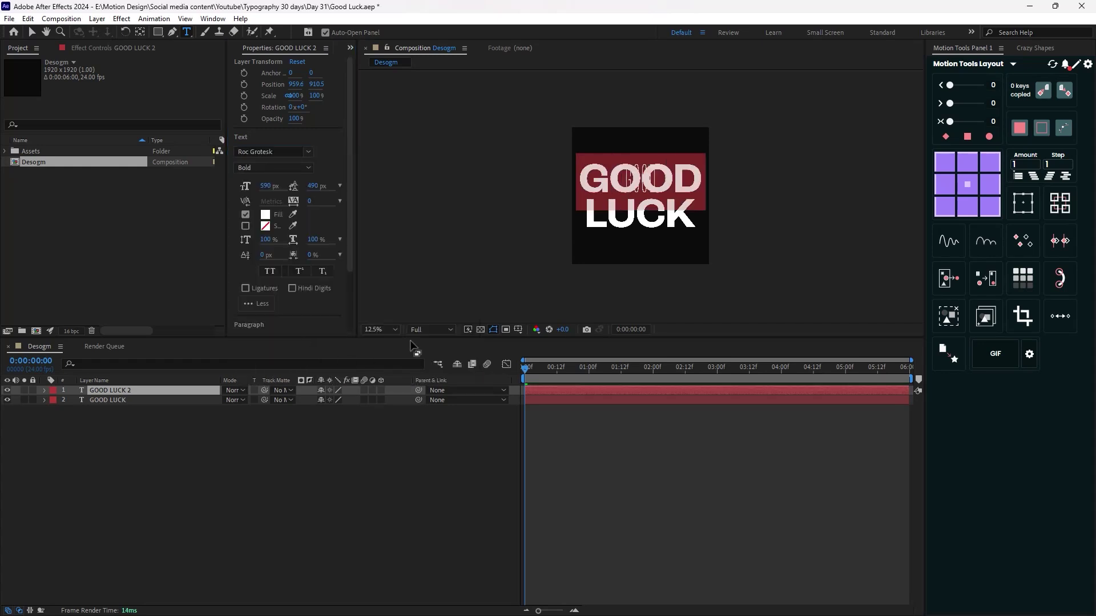
# Hide the original GOOD LUCK layer and return LUCK in GOOD LUCK 2 to Compressed Thin
pyautogui.click(7, 400)
pyautogui.doubleClick(142, 395)
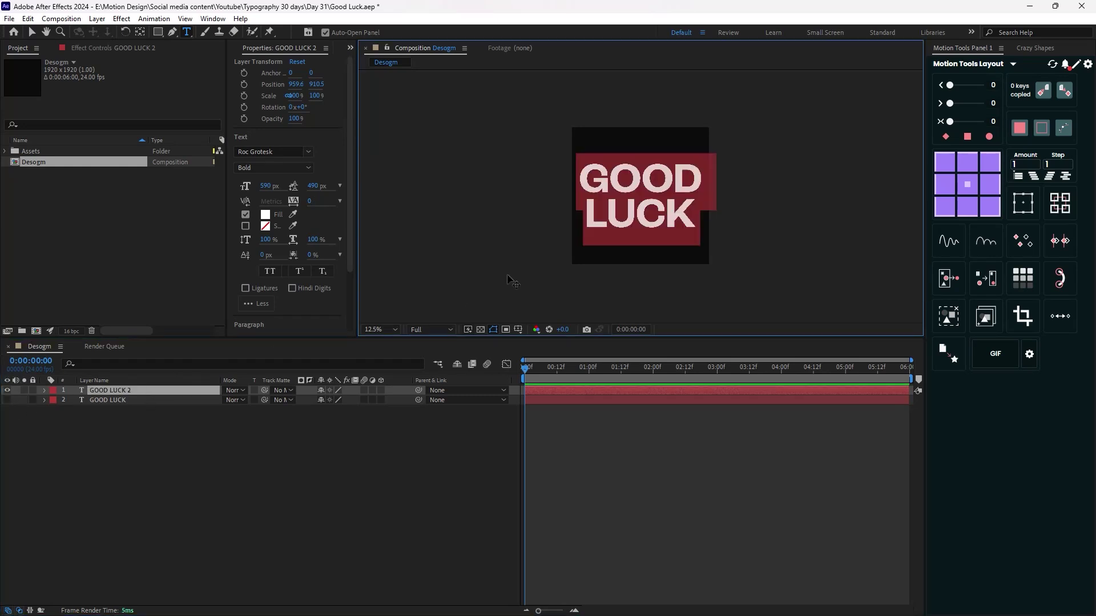
pyautogui.press('End')
pyautogui.hotkey('ctrl', 'shift', 'Left')
pyautogui.click(308, 171)
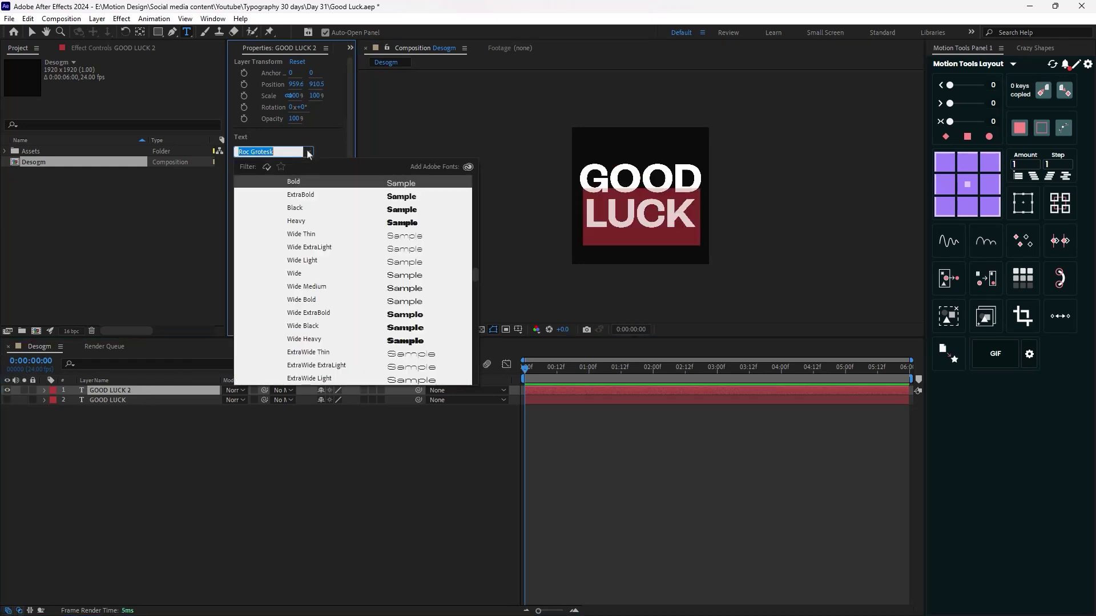
pyautogui.scroll(5, 322, 263)
pyautogui.scroll(5, 322, 263)
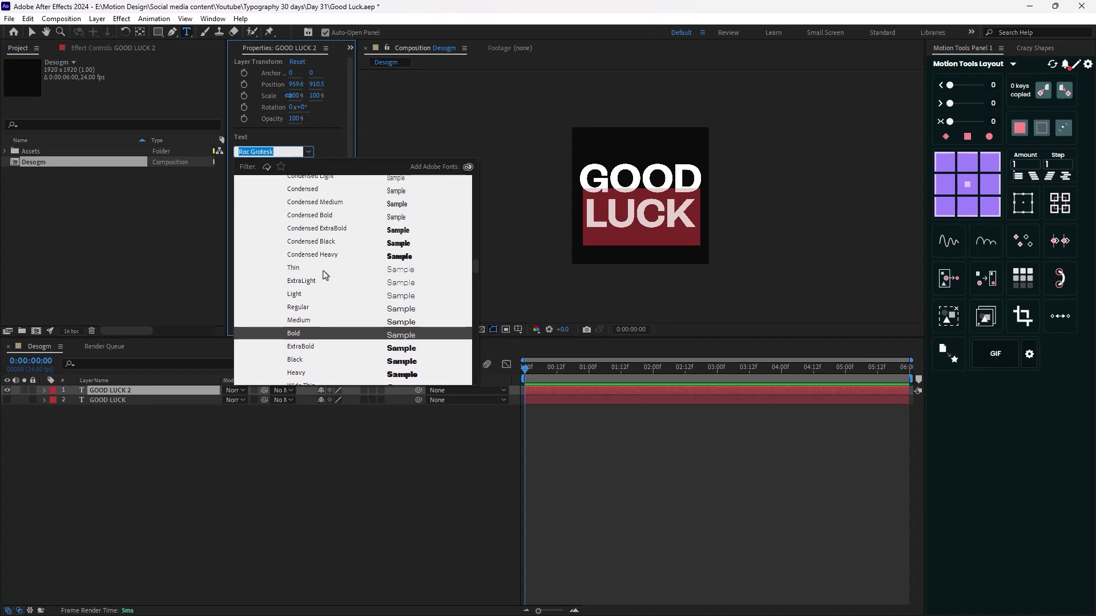
pyautogui.scroll(2, 337, 302)
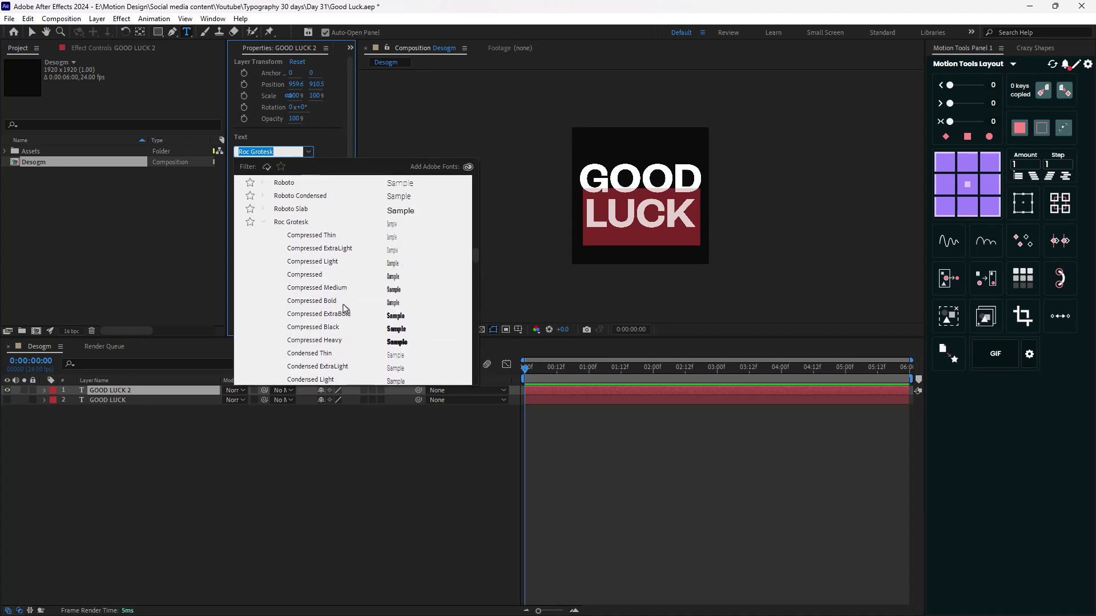
pyautogui.click(326, 237)
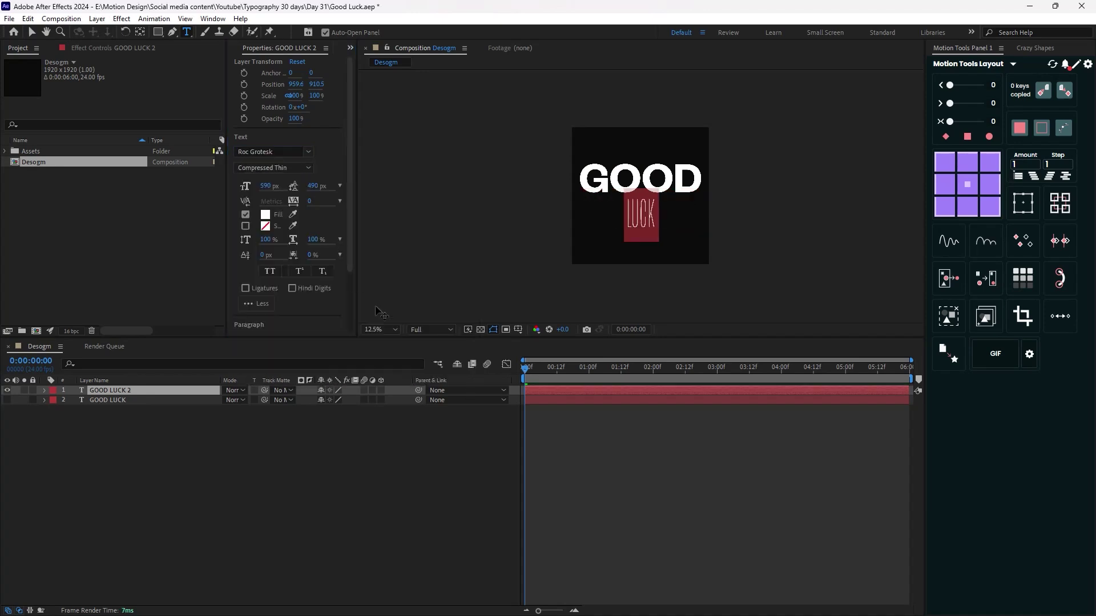
pyautogui.click(222, 425)
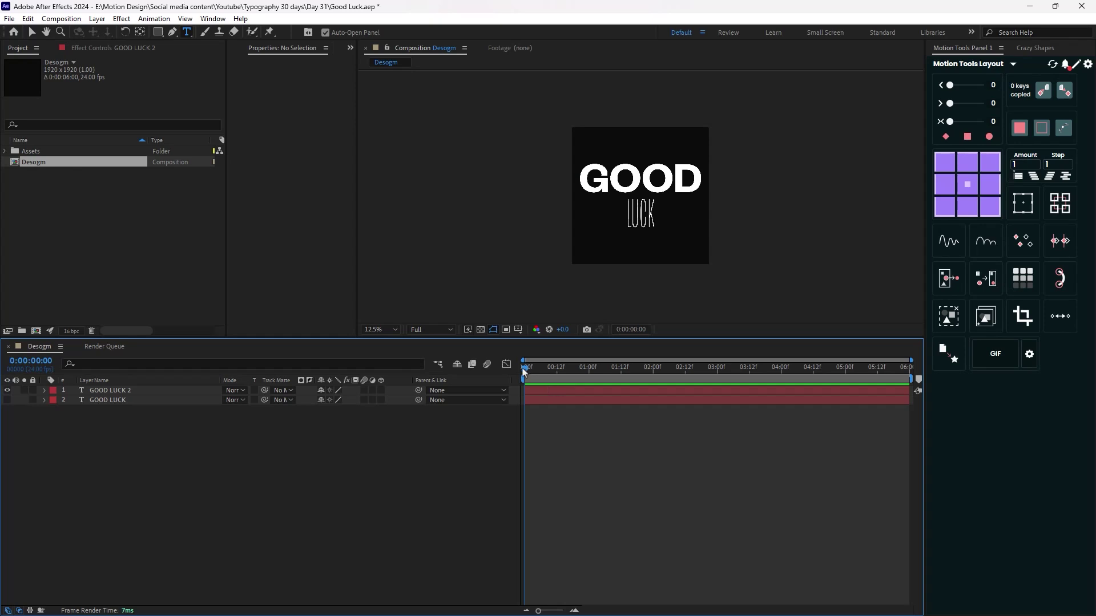
# Create shape outlines from both the GOOD LUCK and GOOD LUCK 2 text layers
pyautogui.click(8, 400)
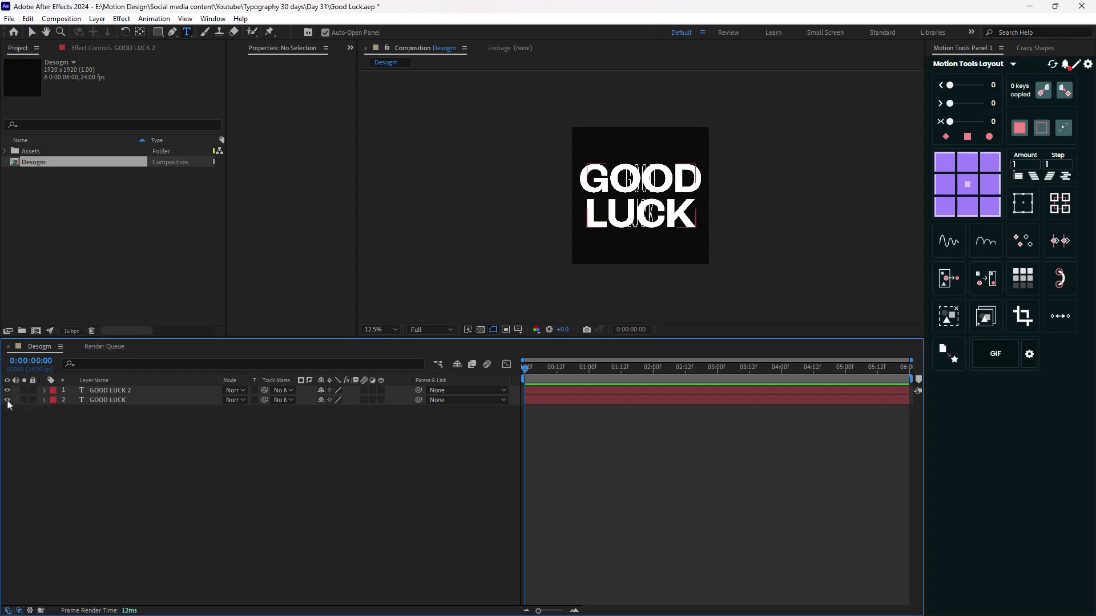
pyautogui.moveTo(7, 391); pyautogui.dragTo(7, 400)
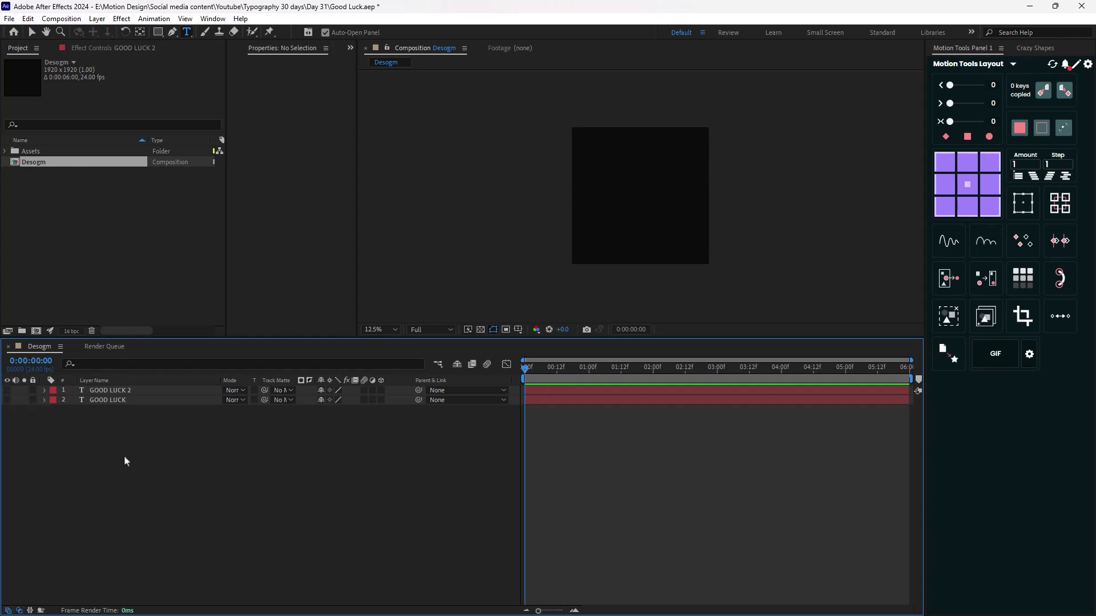
pyautogui.click(121, 401)
pyautogui.rightClick(121, 402)
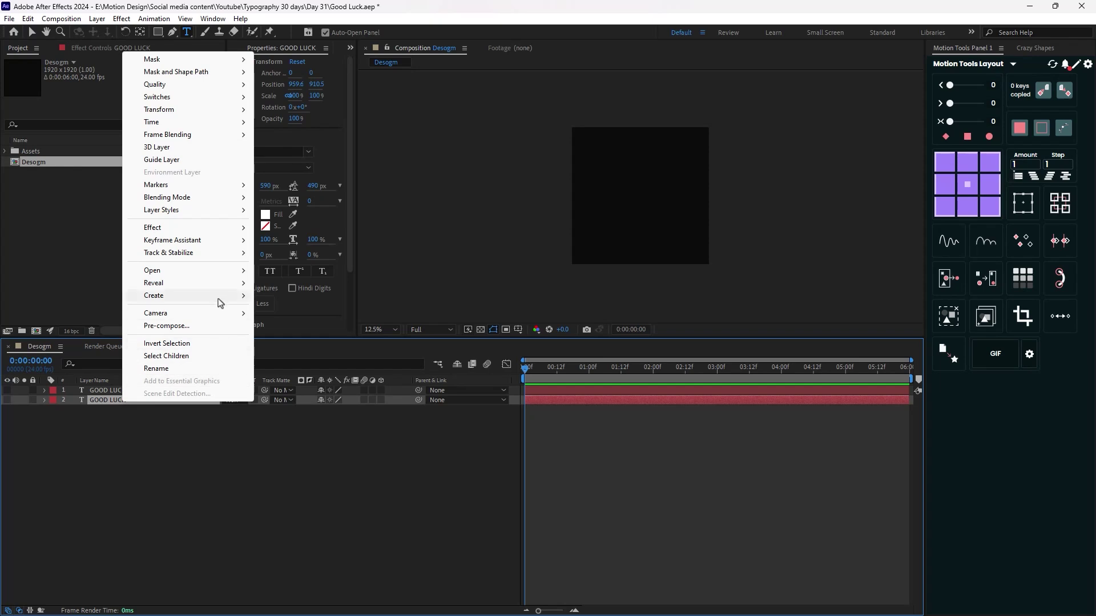
pyautogui.moveTo(220, 296)
pyautogui.click(308, 308)
pyautogui.rightClick(121, 391)
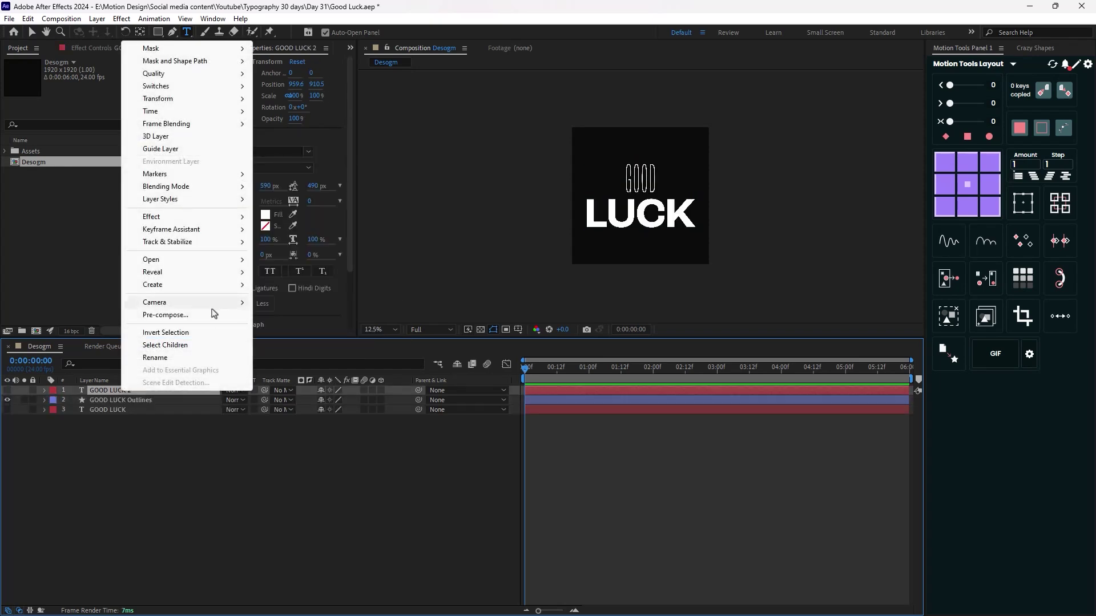
pyautogui.click(305, 296)
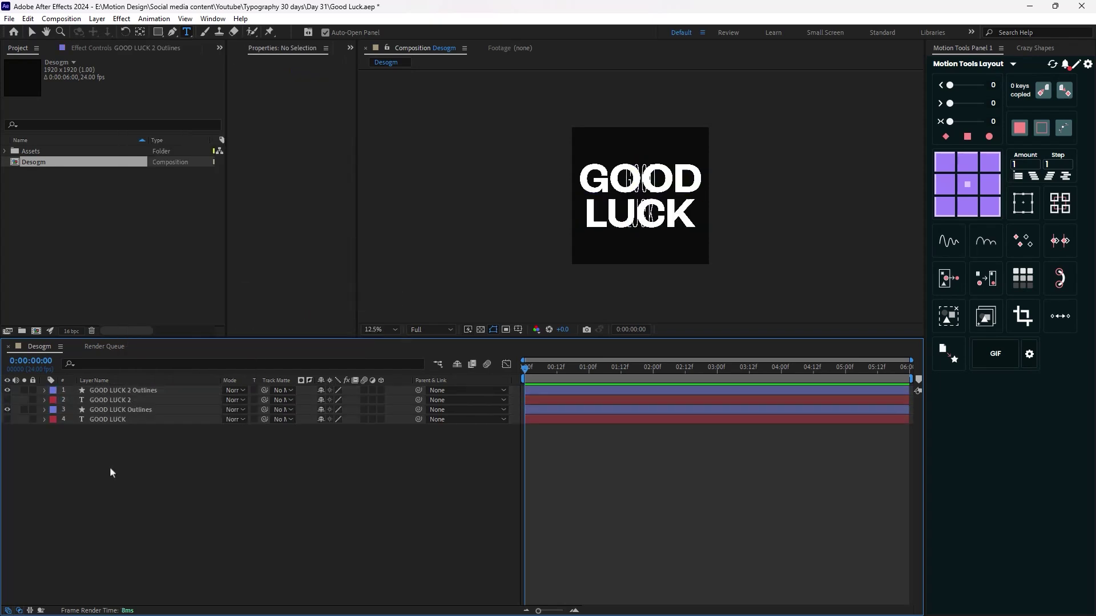
# Delete the two original text layers, keeping only the Outlines shape layers
pyautogui.click(121, 402)
pyautogui.click(138, 465)
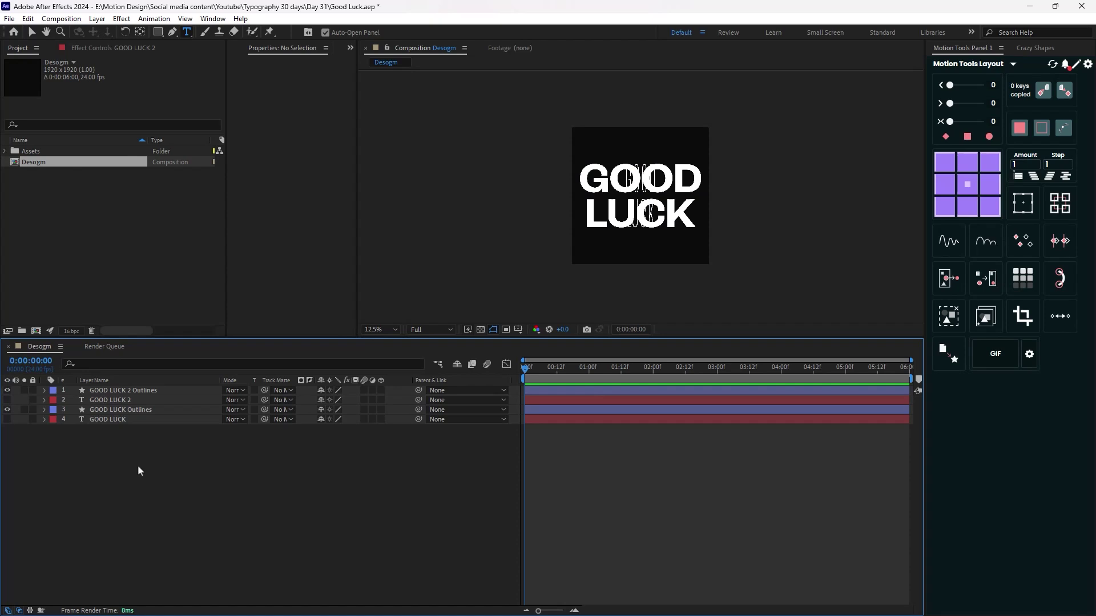
pyautogui.click(118, 419)
pyautogui.keyDown('ctrl'); pyautogui.click(121, 402); pyautogui.keyUp('ctrl')
pyautogui.press('Delete')
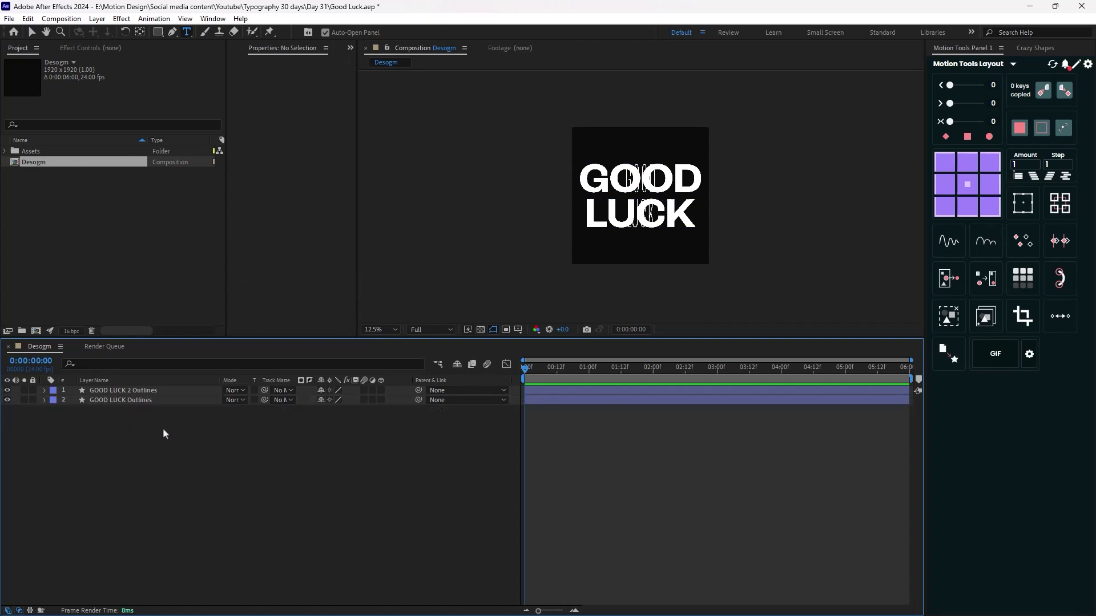
pyautogui.click(122, 400)
# Add path keyframes at 1 second using Crazy Shapes path-key tools
pyautogui.click(1034, 48)
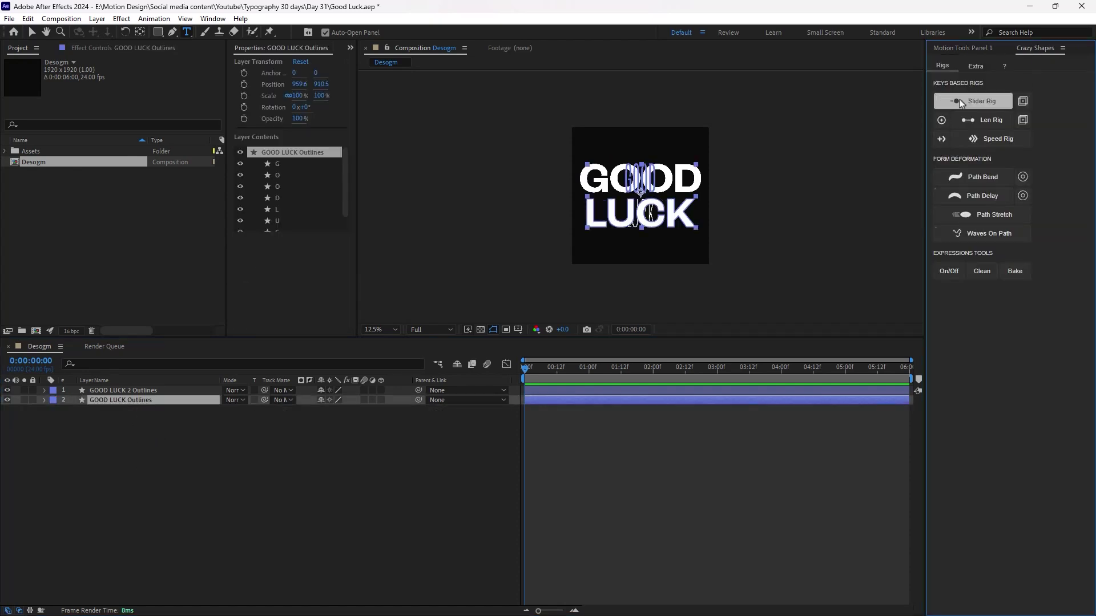
pyautogui.click(975, 66)
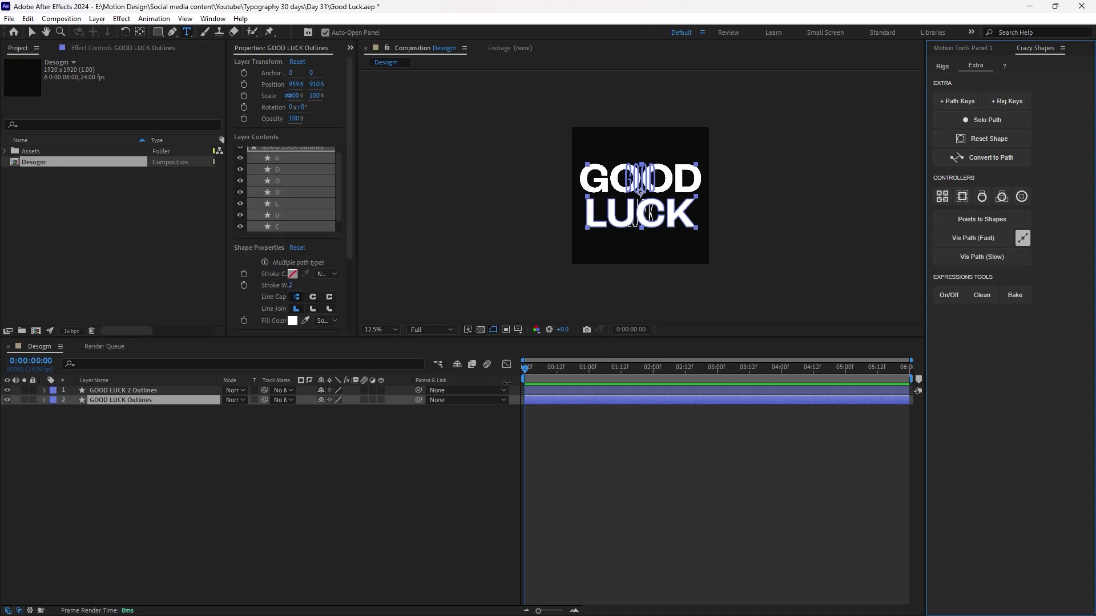
pyautogui.click(558, 391)
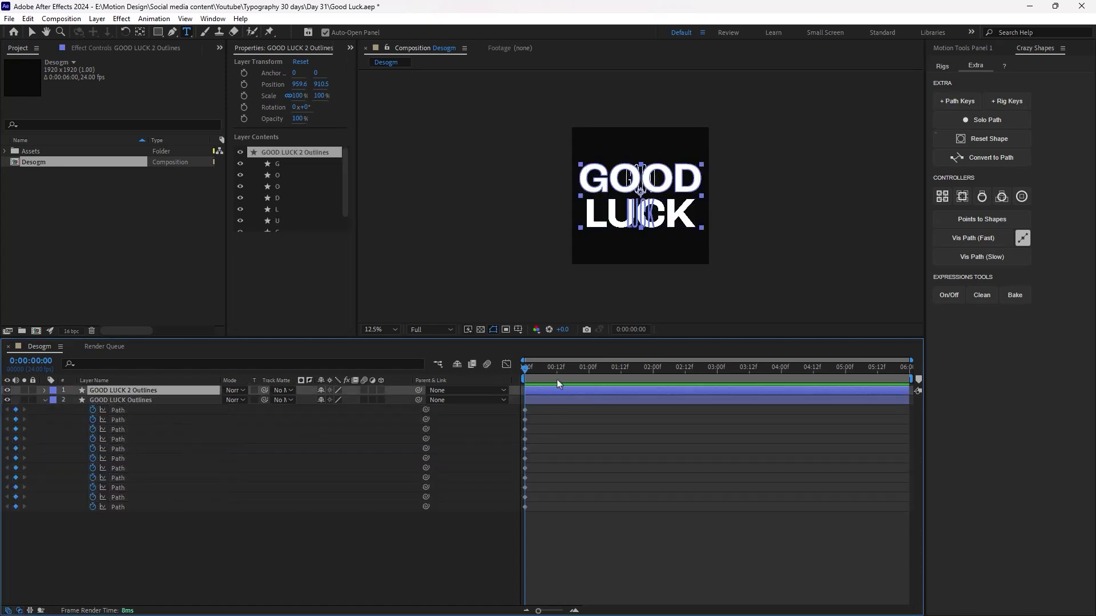
pyautogui.moveTo(531, 376); pyautogui.dragTo(593, 397)
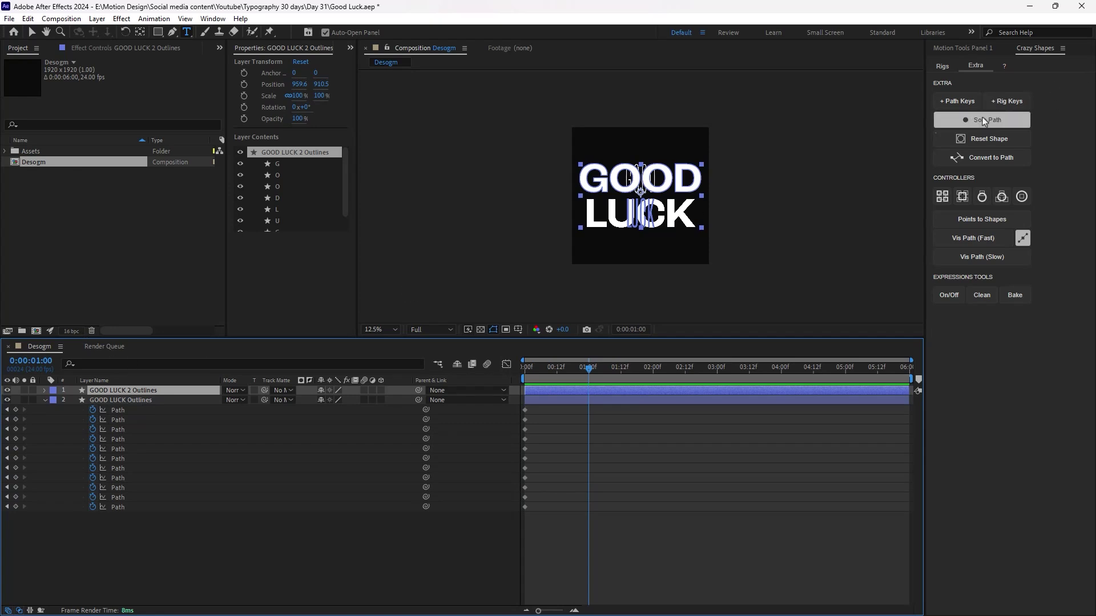
pyautogui.click(959, 101)
# Paste the bold-GOOD paths onto GOOD LUCK Outlines at 1 second and delete GOOD LUCK 2 Outlines
pyautogui.moveTo(626, 402); pyautogui.dragTo(560, 511)
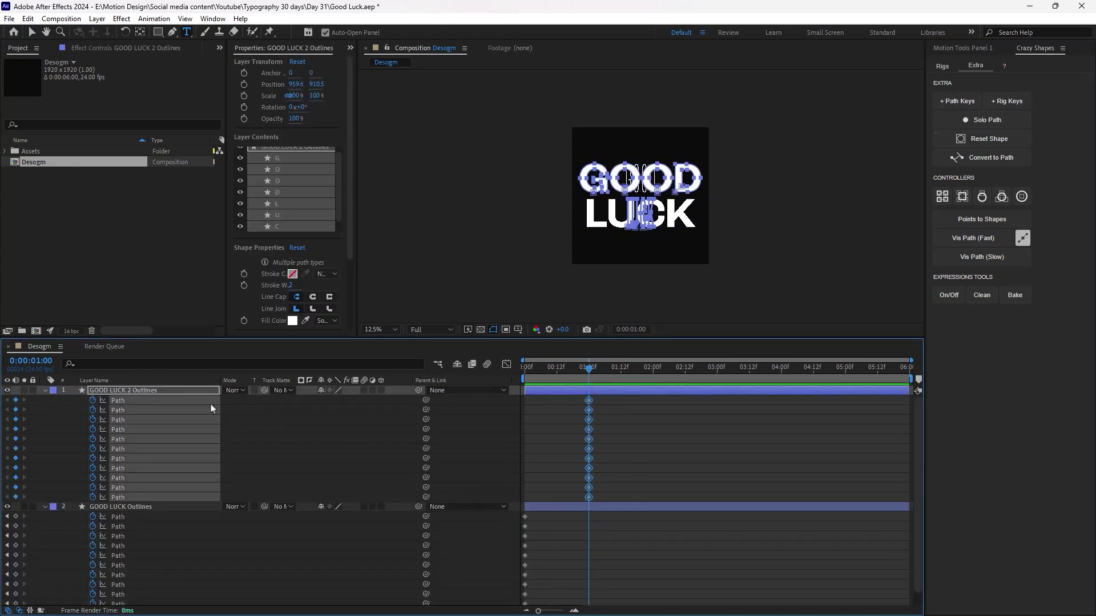
pyautogui.click(162, 393)
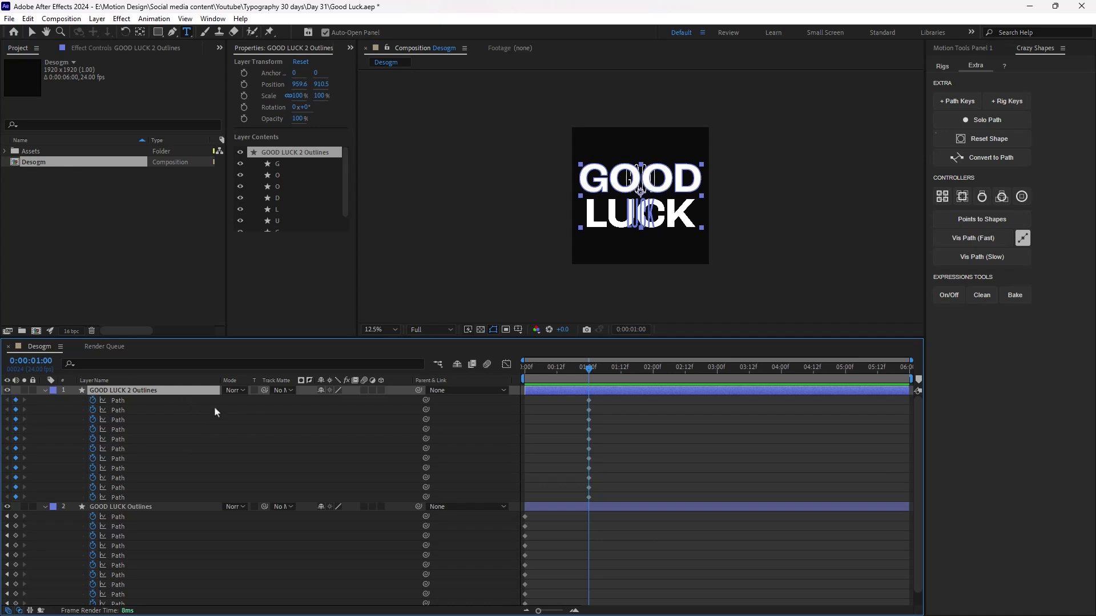
pyautogui.press('u')
pyautogui.moveTo(515, 412); pyautogui.dragTo(461, 540)
pyautogui.hotkey('ctrl', 'v')
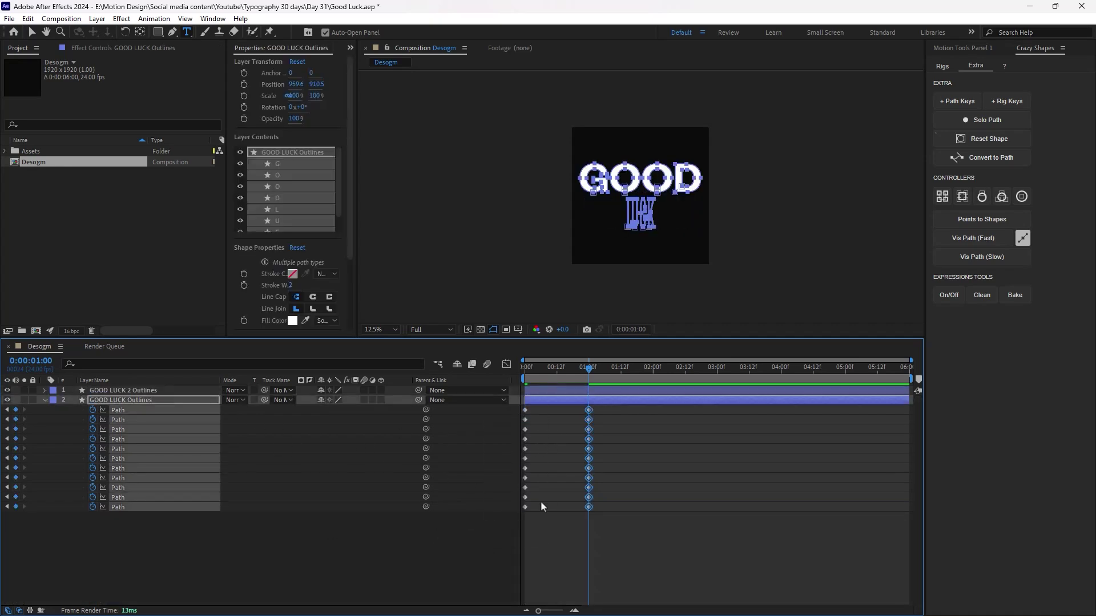
pyautogui.click(109, 390)
pyautogui.press('Delete')
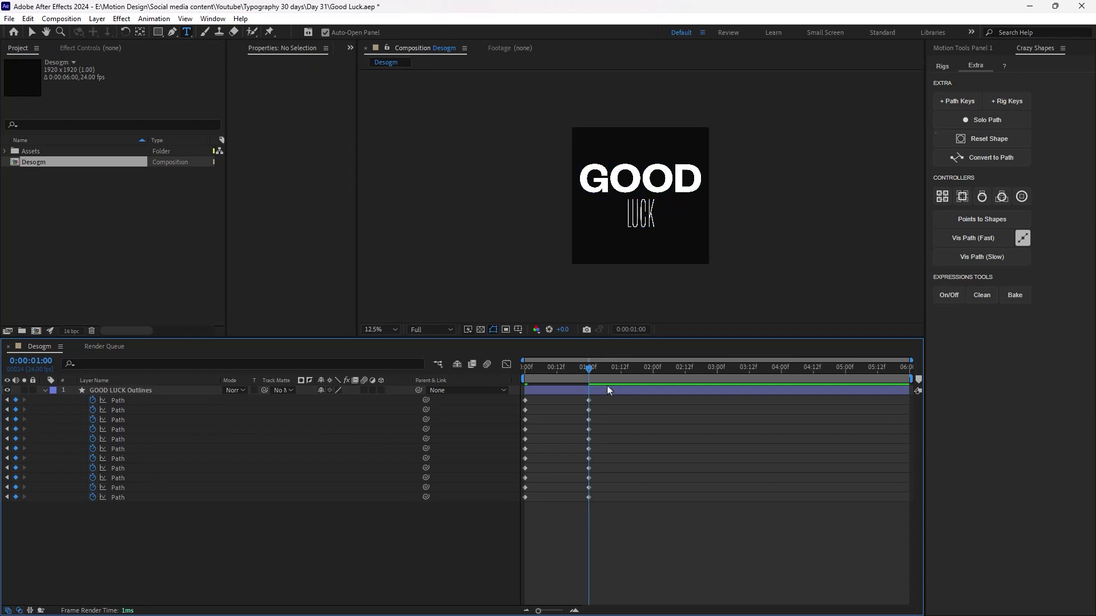
pyautogui.click(568, 378)
# Copy the starting path keyframes to 2 seconds so the morph returns to bold LUCK
pyautogui.press('space')
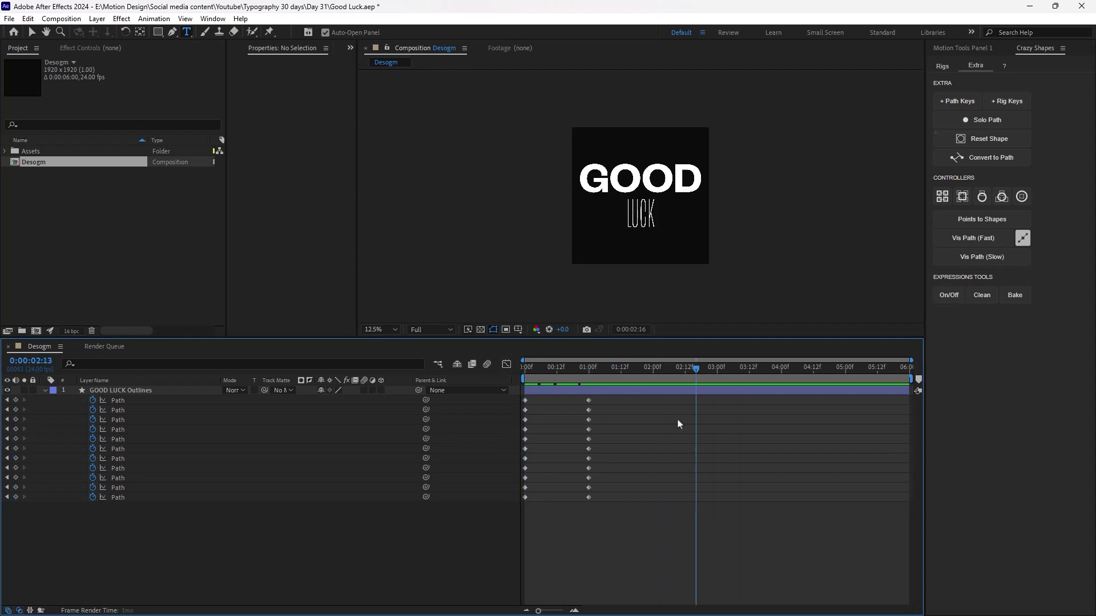
pyautogui.press('space')
pyautogui.moveTo(548, 403); pyautogui.dragTo(513, 526)
pyautogui.hotkey('ctrl', 'c')
pyautogui.hotkey('ctrl', 'v')
pyautogui.press('space')
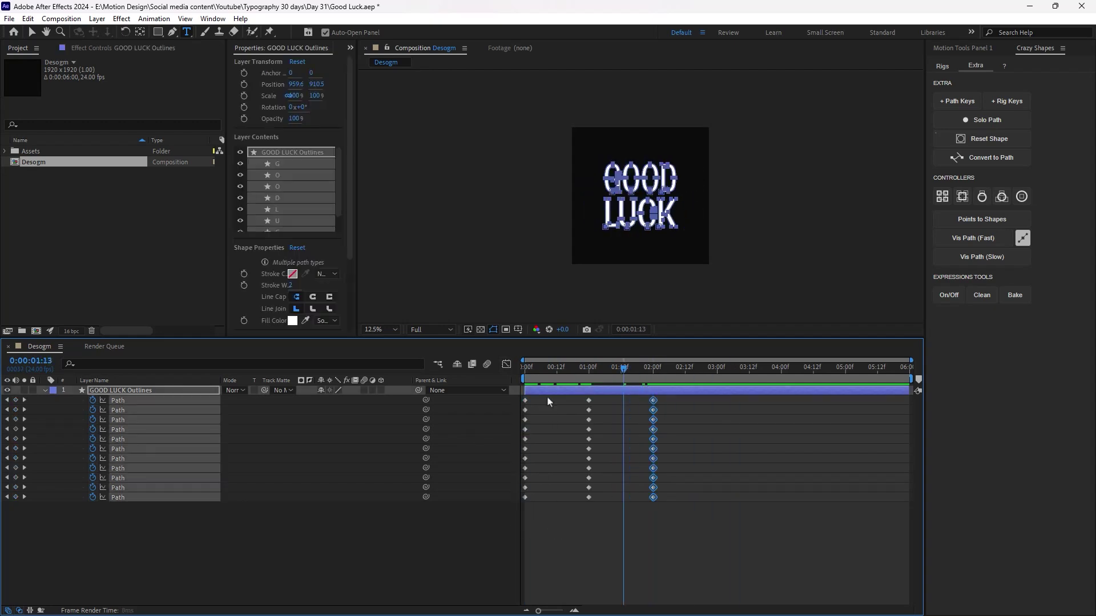
pyautogui.click(345, 531)
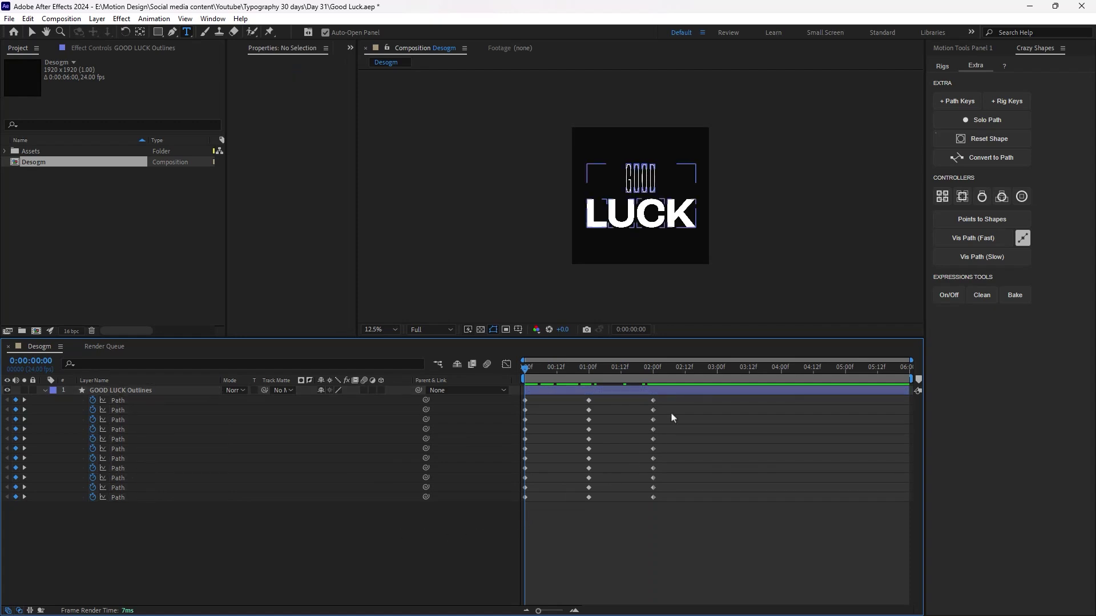
# Give all 33 path keyframes 85% incoming and outgoing influence via Keyframe Velocity
pyautogui.moveTo(677, 400); pyautogui.dragTo(500, 530)
pyautogui.rightClick(525, 499)
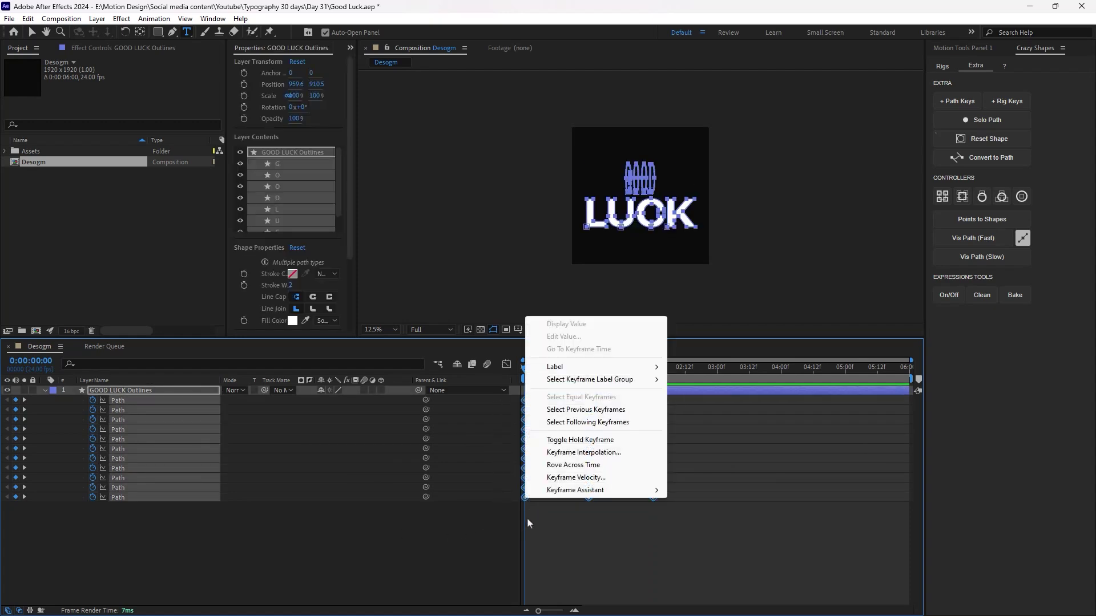
pyautogui.click(576, 477)
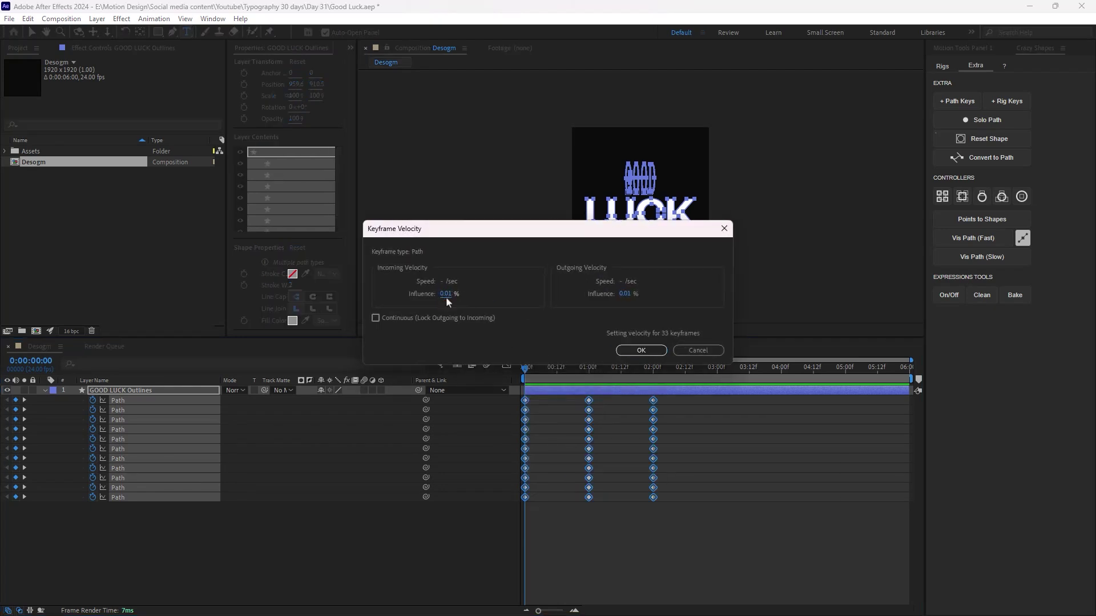
pyautogui.write('85')
pyautogui.click(625, 293)
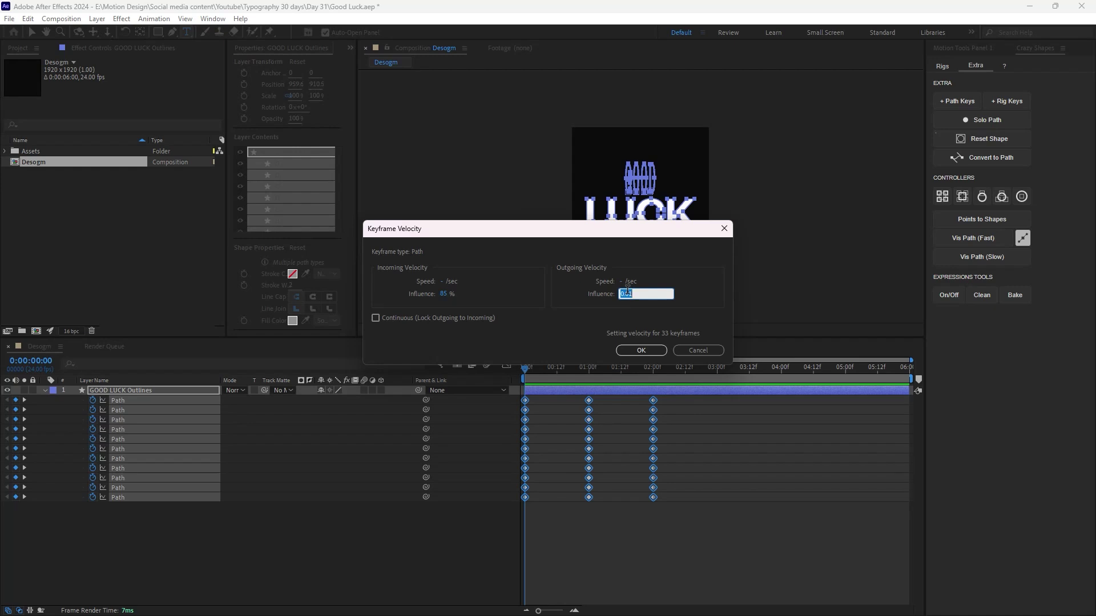
pyautogui.write('85')
pyautogui.click(641, 350)
pyautogui.press('space')
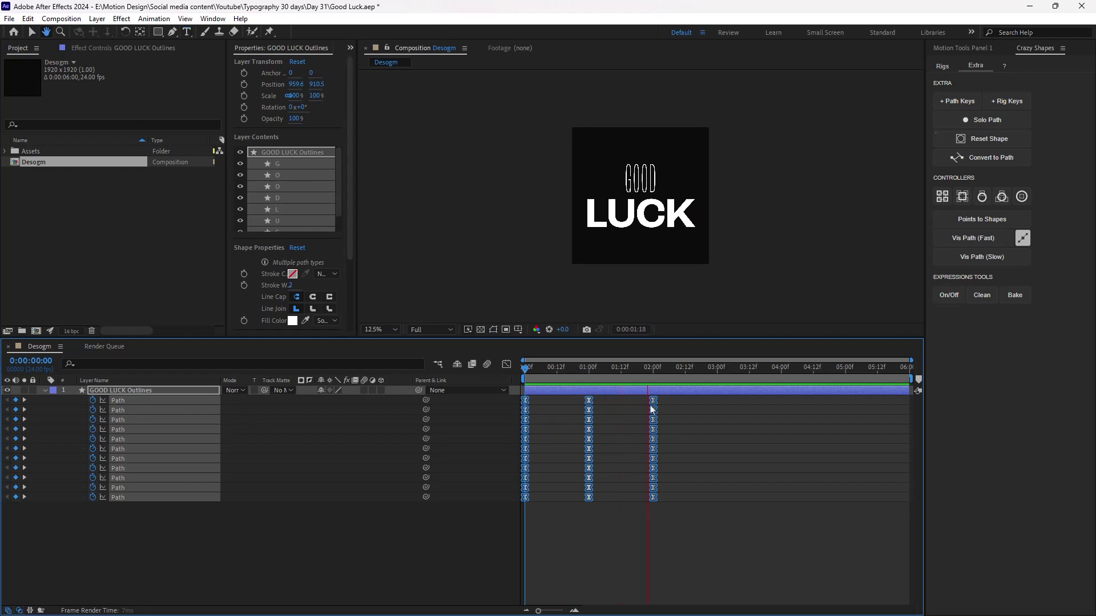
# Trim the composition to a 2-second work area
pyautogui.click(653, 378)
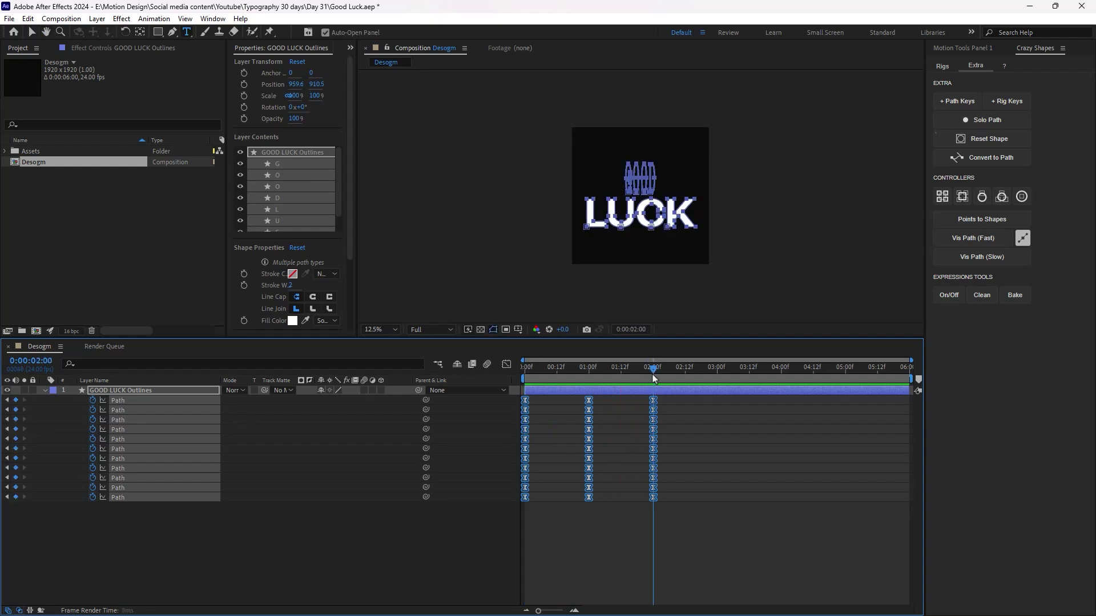
pyautogui.moveTo(911, 378); pyautogui.dragTo(654, 379)
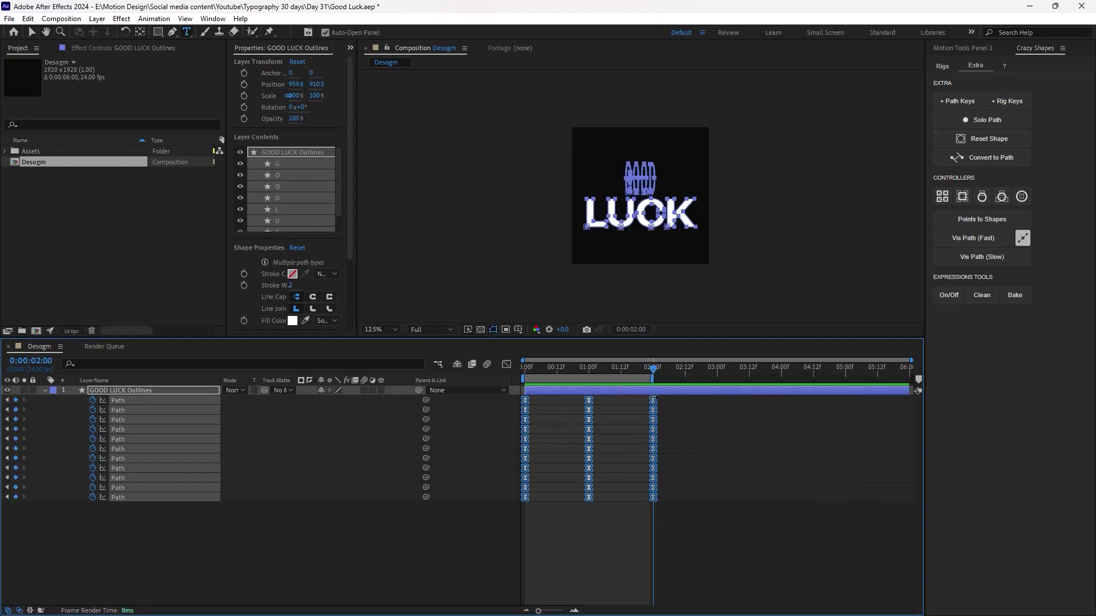
pyautogui.rightClick(650, 379)
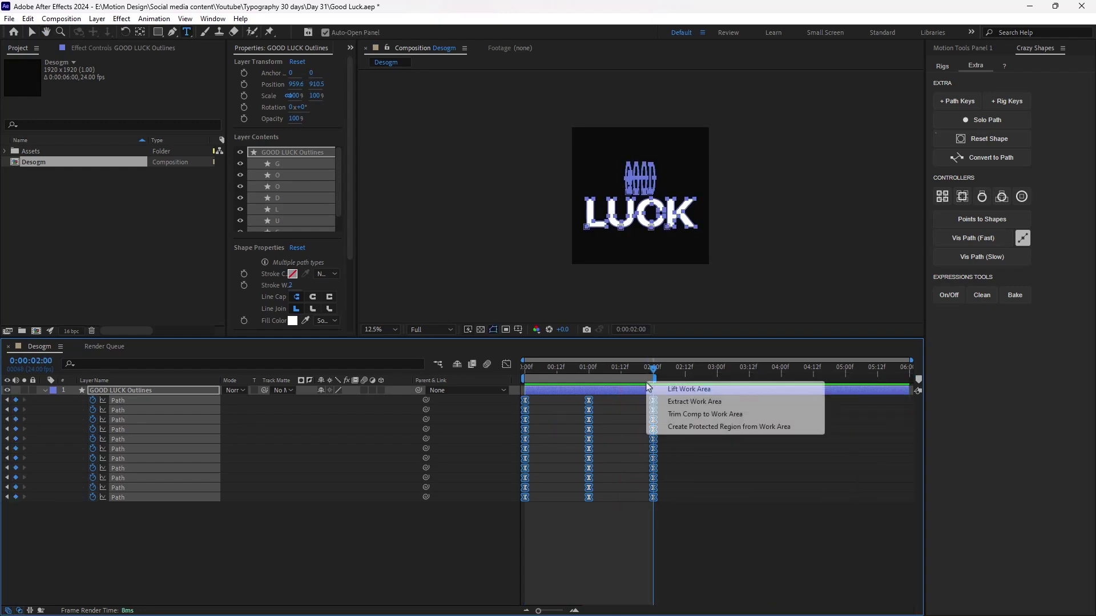
pyautogui.click(707, 413)
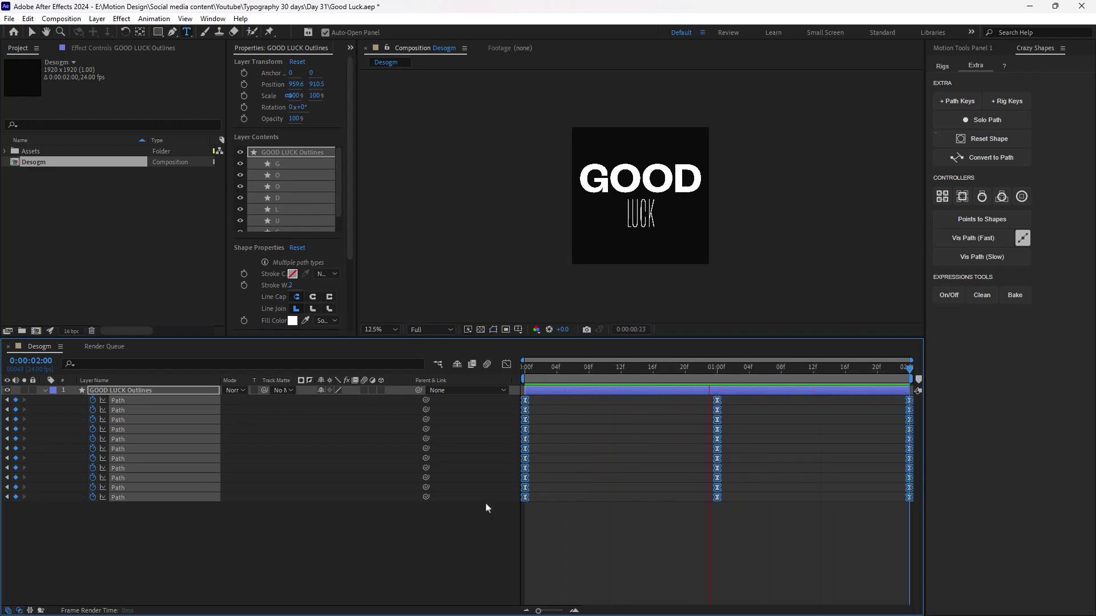
pyautogui.press('space')
# Rename the Desogm composition to 'Design'
pyautogui.click(100, 228)
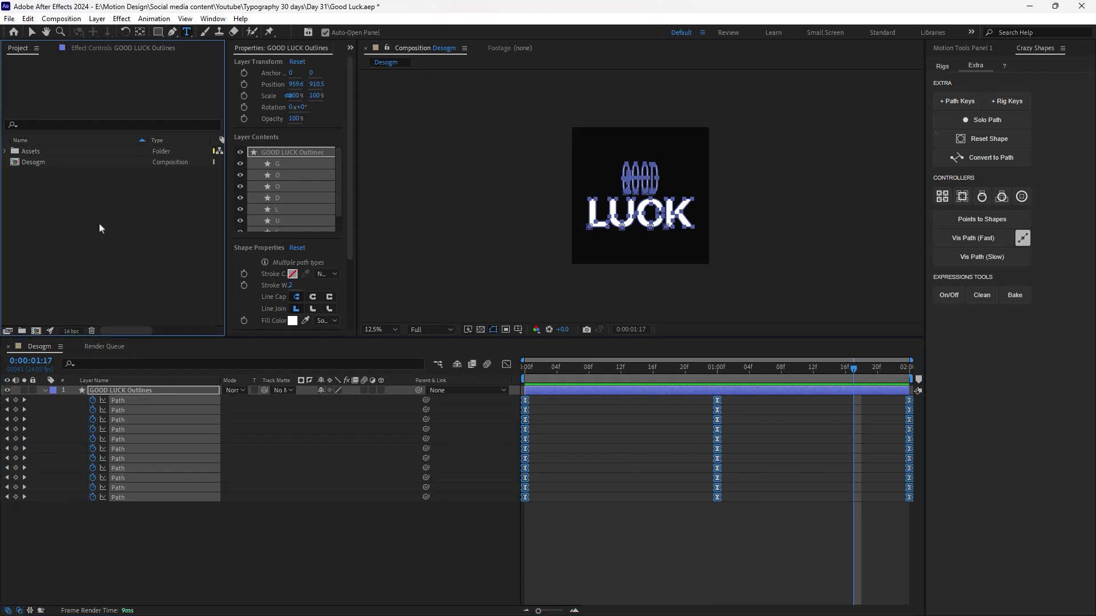
pyautogui.click(57, 167)
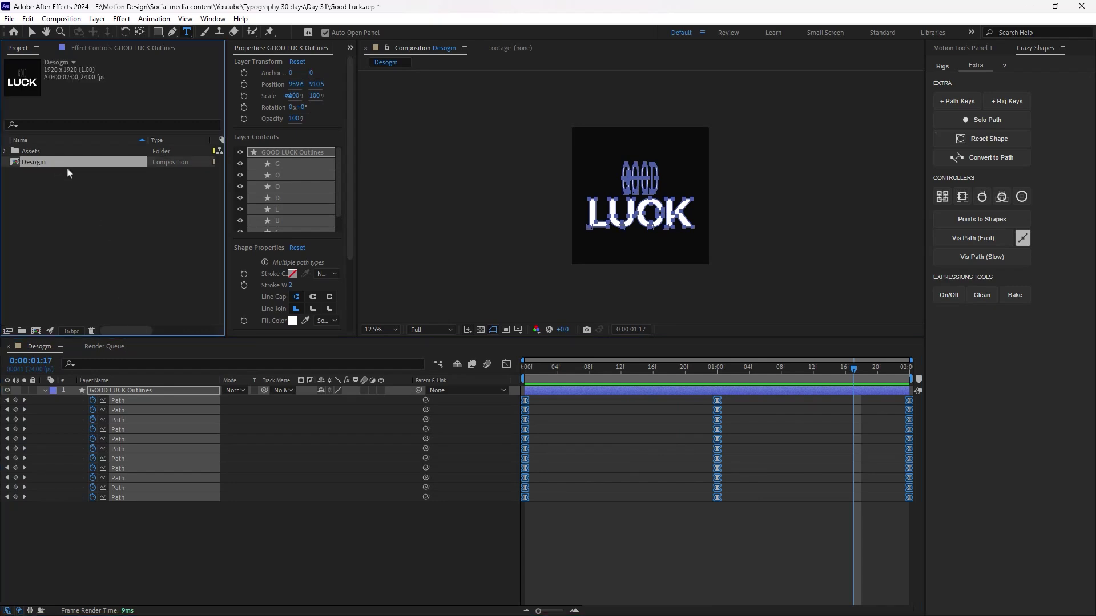
pyautogui.press('Return')
pyautogui.write('Design')
pyautogui.press('Return')
pyautogui.click(45, 263)
# Create a new composition named EFFECT and nest the Design comp inside it
pyautogui.rightClick(74, 202)
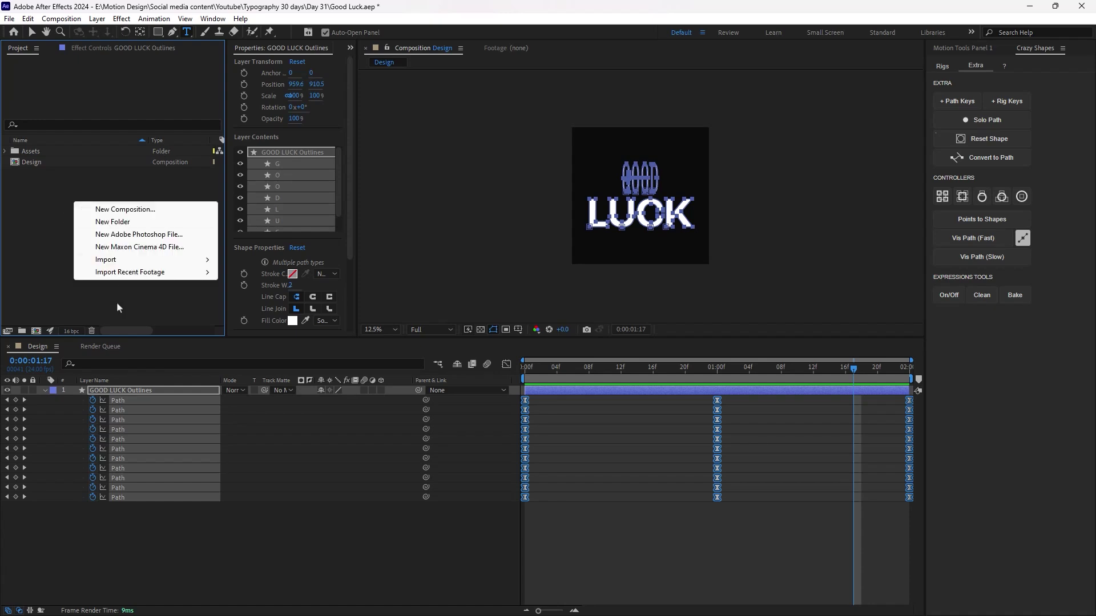
pyautogui.click(121, 211)
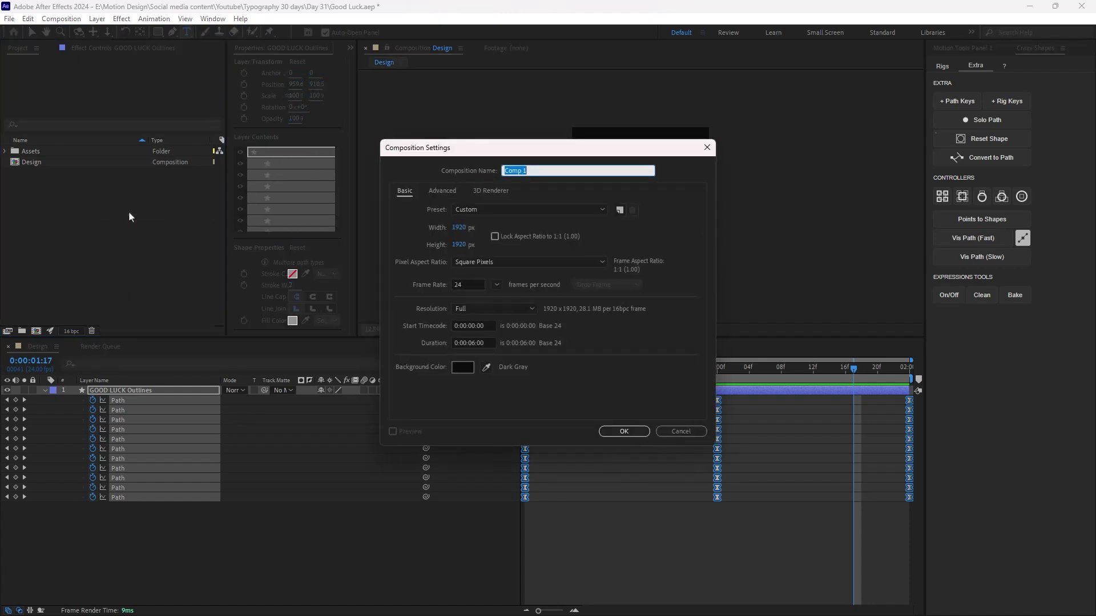
pyautogui.write('EFFECT')
pyautogui.click(624, 431)
pyautogui.moveTo(53, 166); pyautogui.dragTo(645, 203)
pyautogui.click(378, 441)
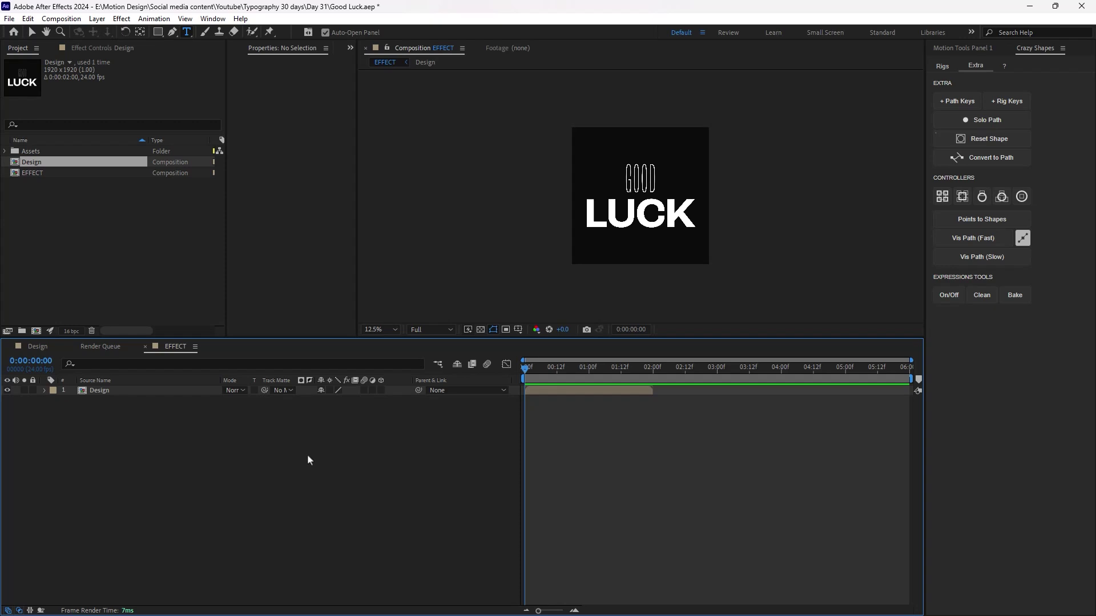
# Add a white 1920×1920 solid named DISPLACEMENT MAP above the Design layer
pyautogui.rightClick(235, 460)
pyautogui.moveTo(343, 457)
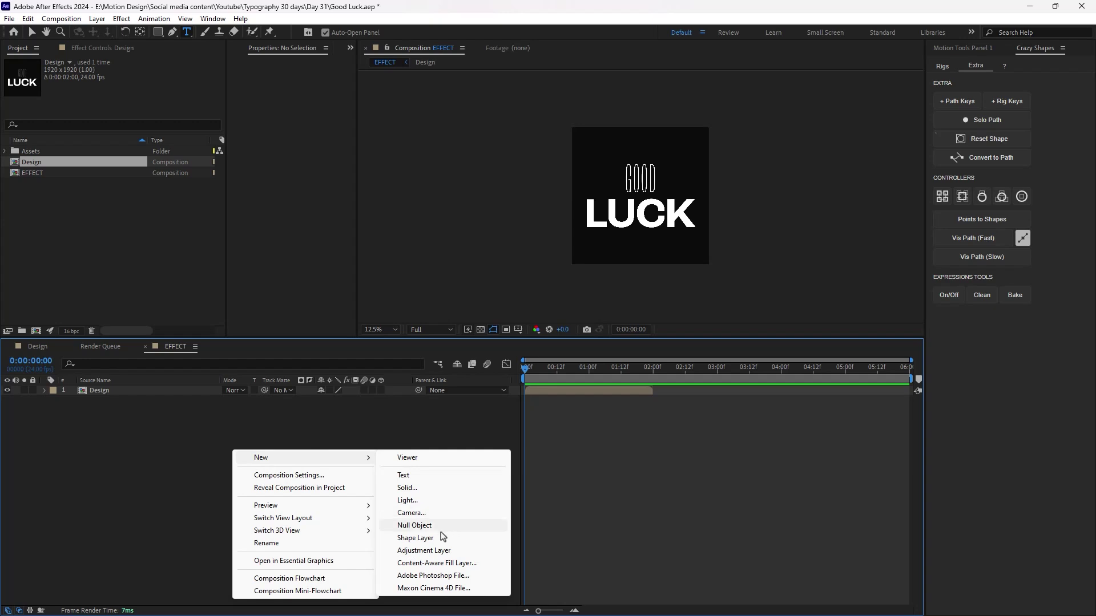
pyautogui.click(425, 489)
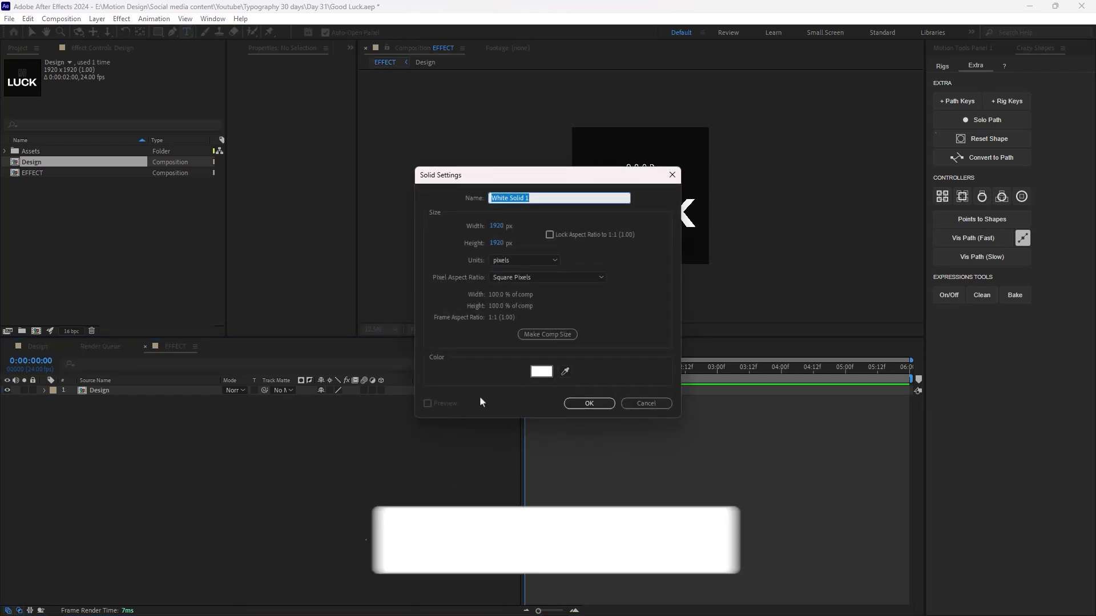
pyautogui.write('DISPL')
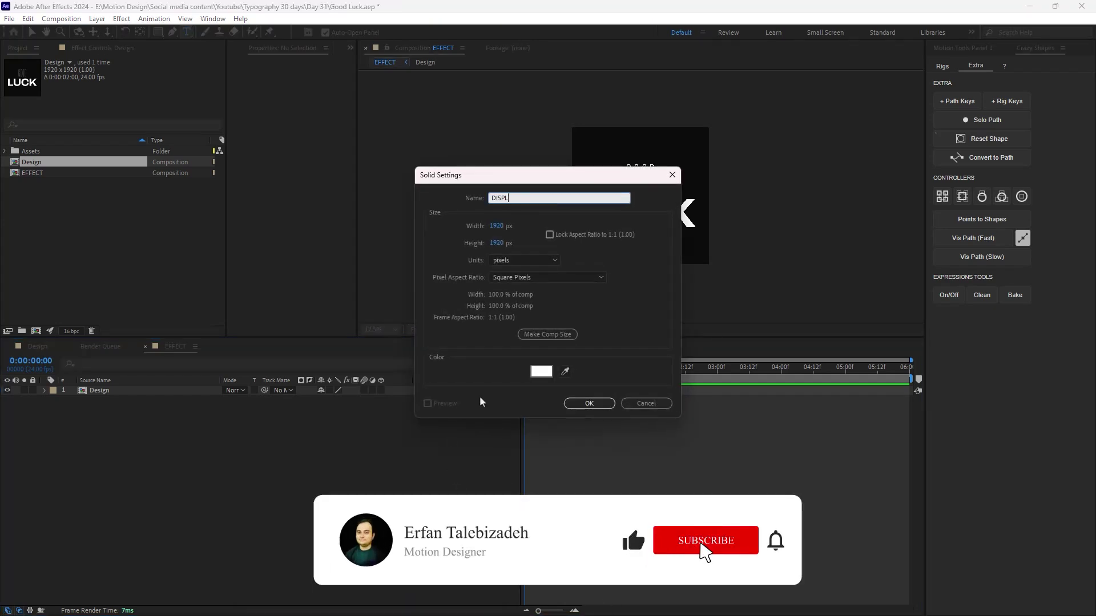
pyautogui.write('ACEMENT MAP')
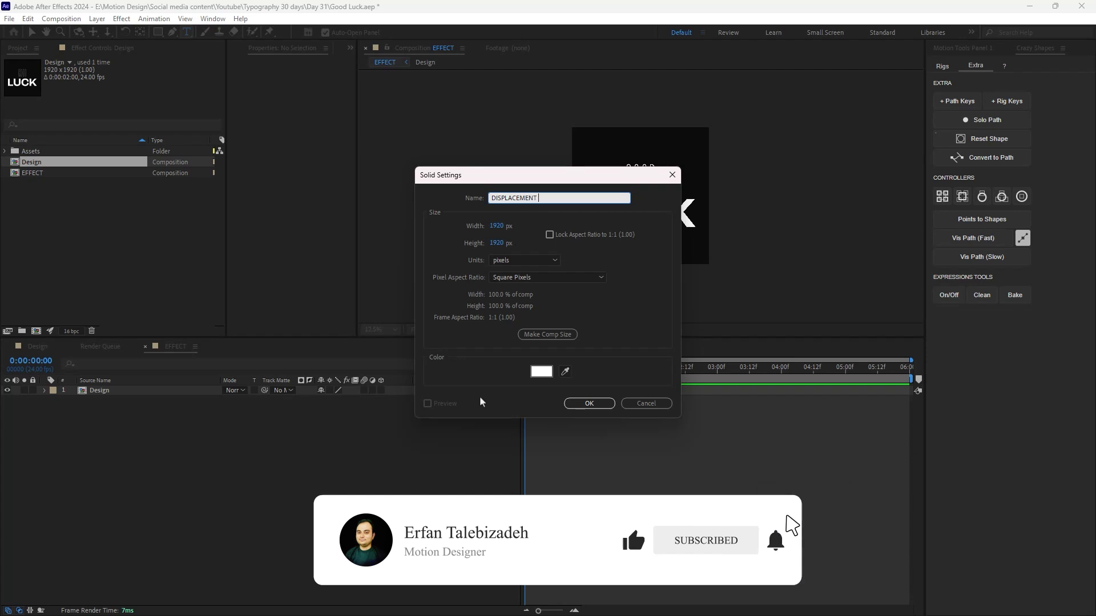
pyautogui.click(605, 405)
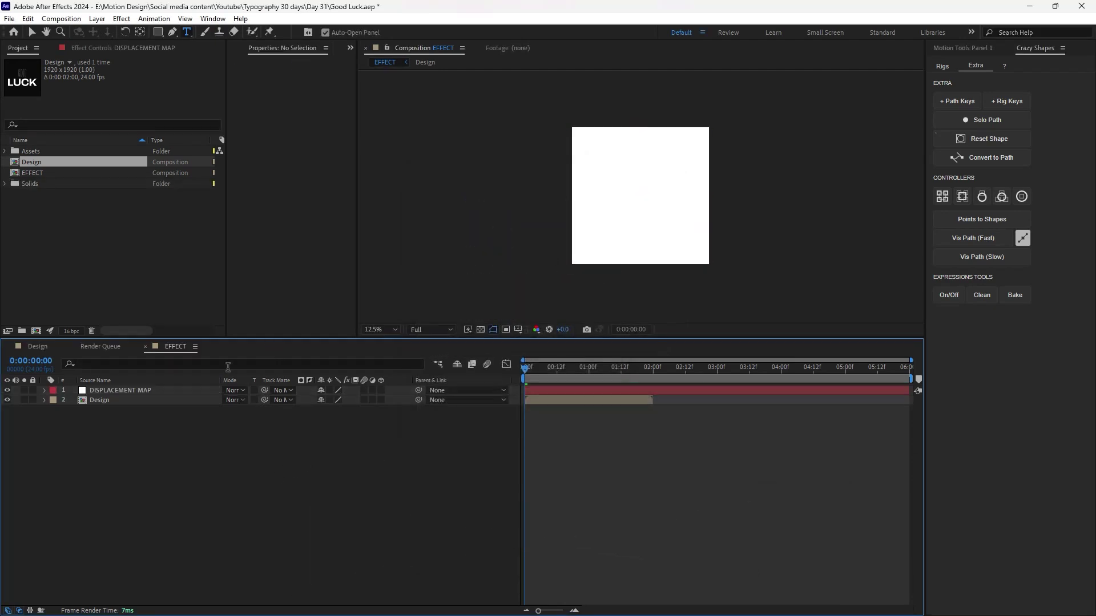
# Apply Cell Pattern to the DISPLACEMENT MAP solid and set its pattern type to Pillow
pyautogui.click(153, 391)
pyautogui.hotkey('ctrl', 'space')
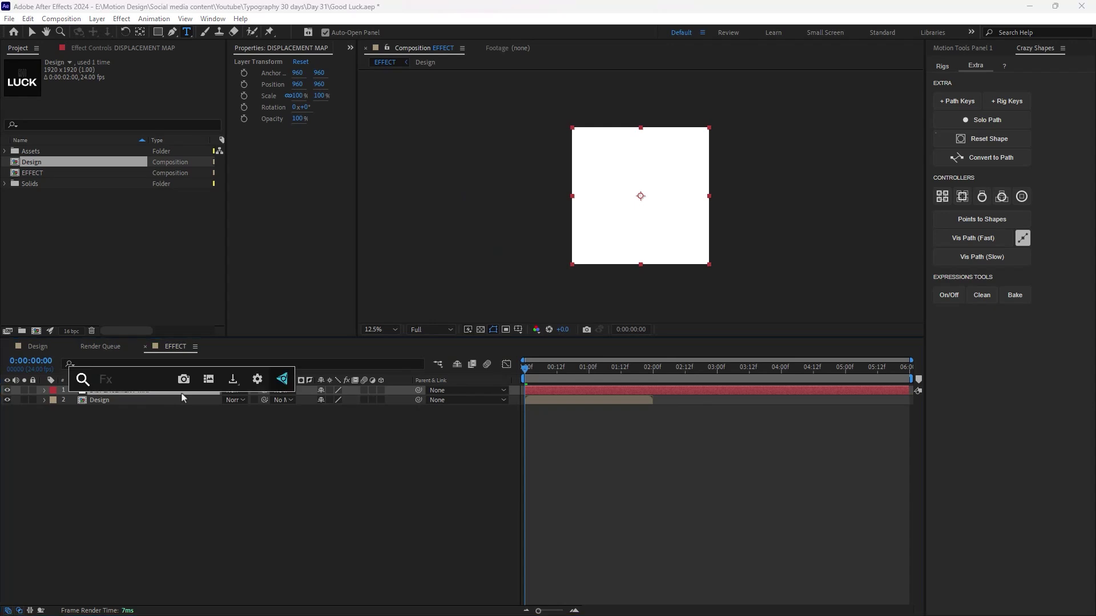
pyautogui.write('cell')
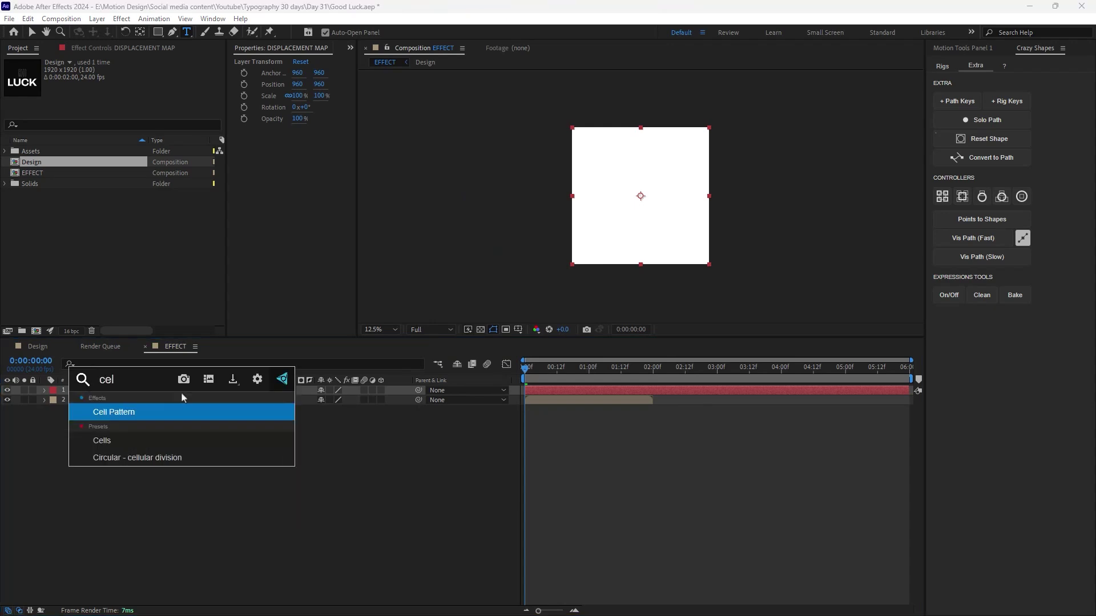
pyautogui.press('Return')
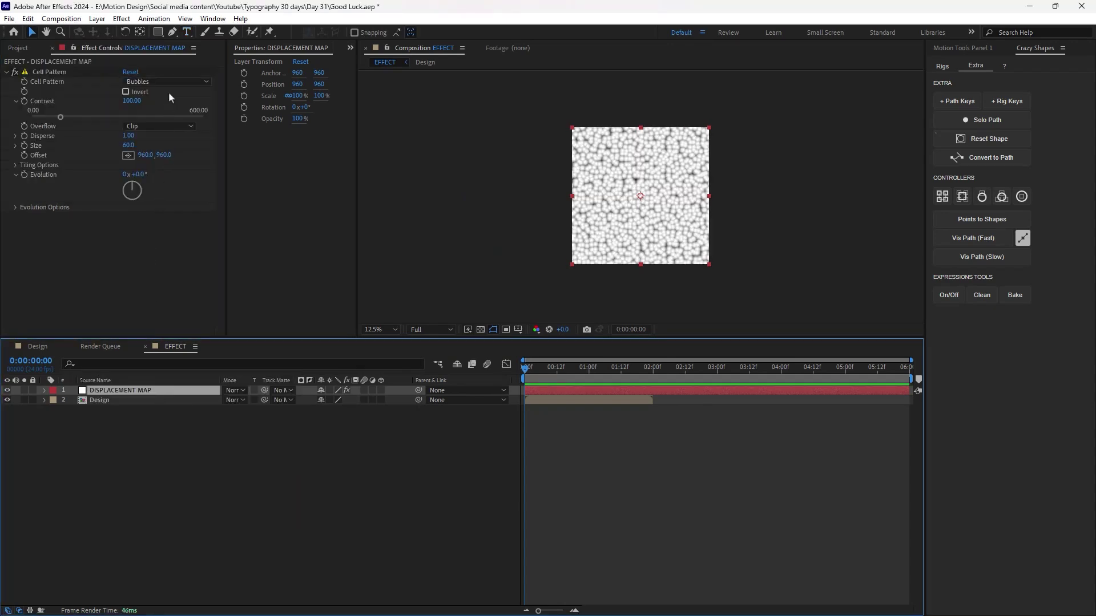
pyautogui.click(166, 82)
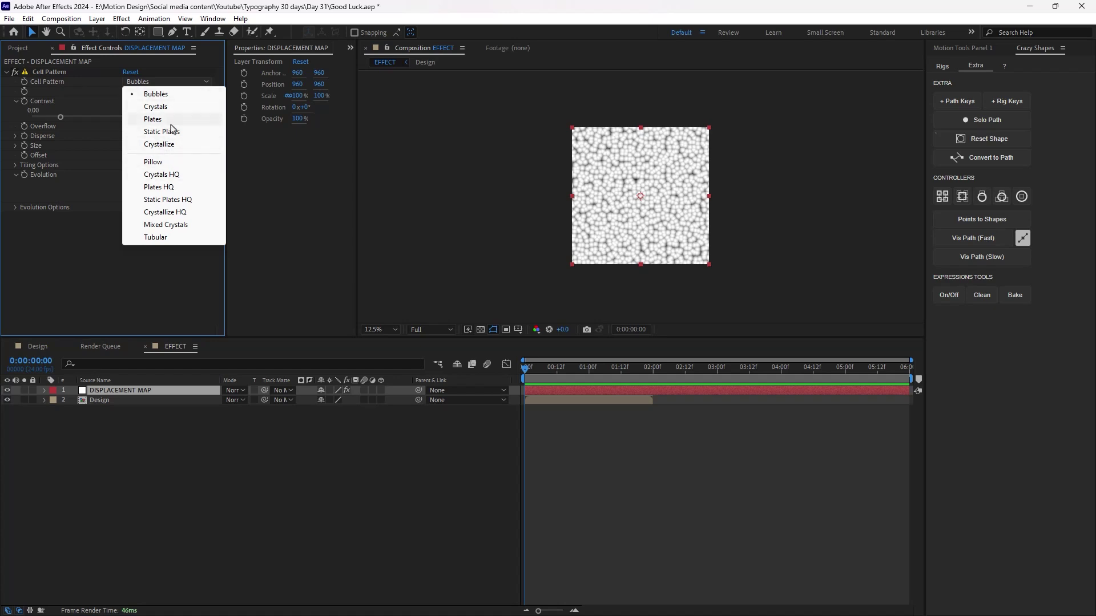
pyautogui.click(153, 162)
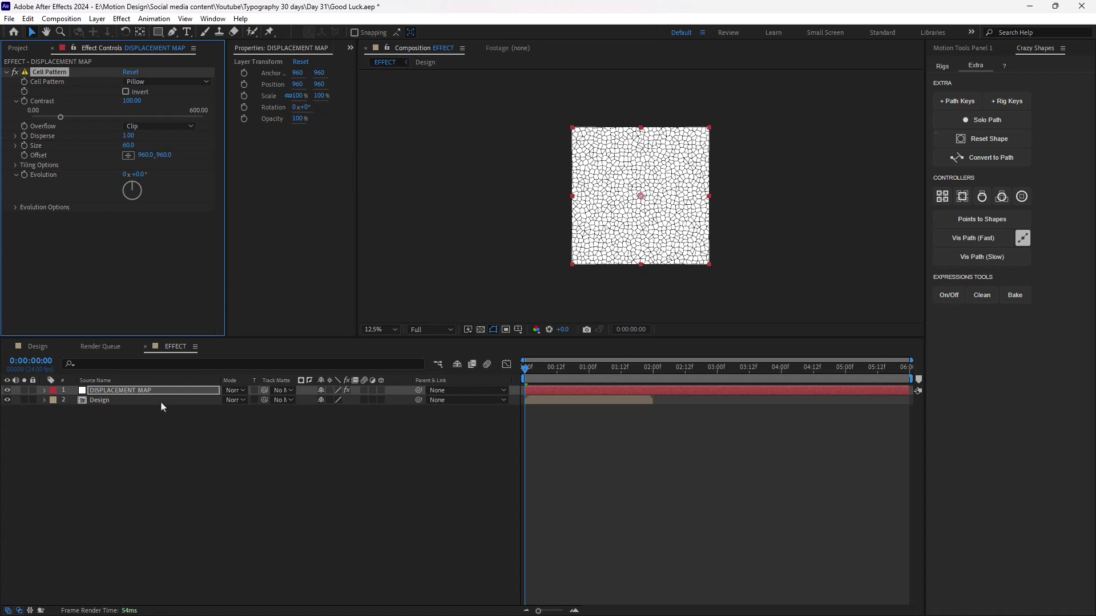
pyautogui.hotkey('ctrl', 'space')
# Add a Gradient Ramp from the left edge to the right edge, blended 40% with the original cells
pyautogui.write('grad')
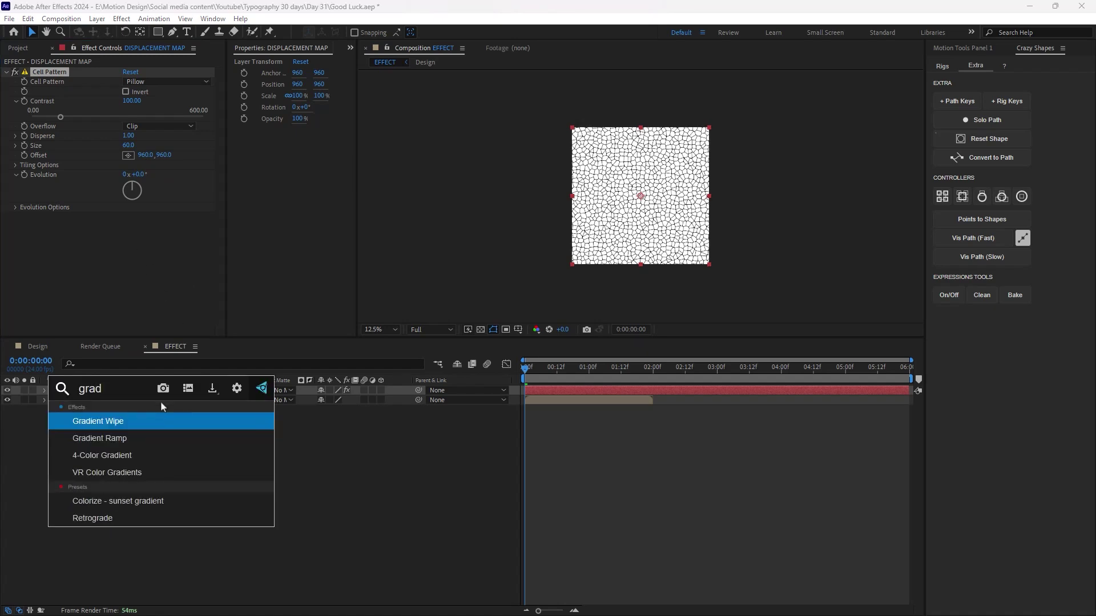
pyautogui.press('Down')
pyautogui.press('Return')
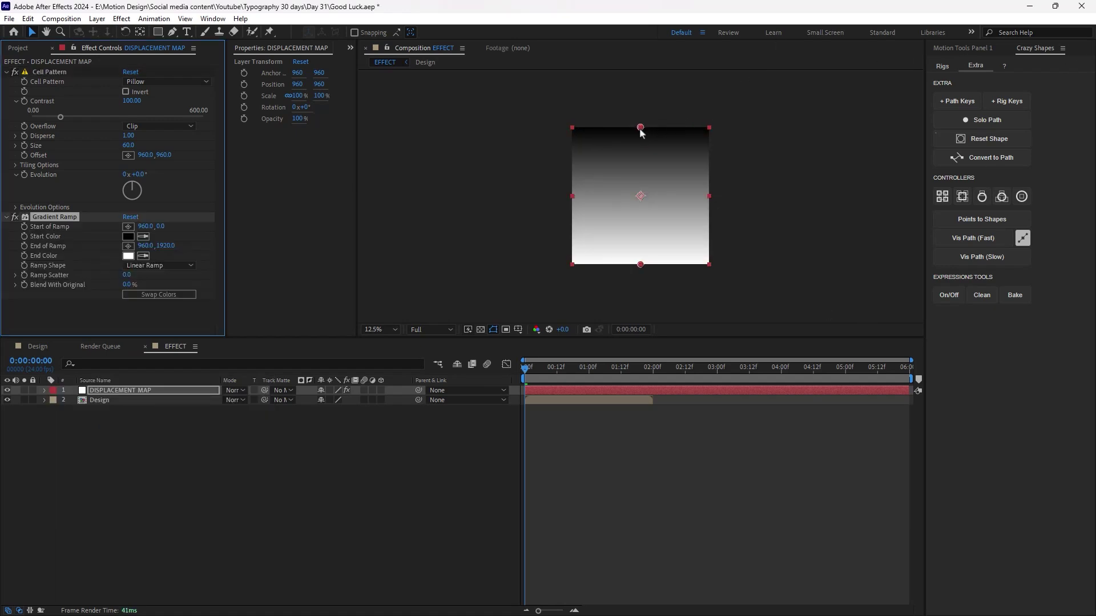
pyautogui.moveTo(640, 128); pyautogui.dragTo(572, 196)
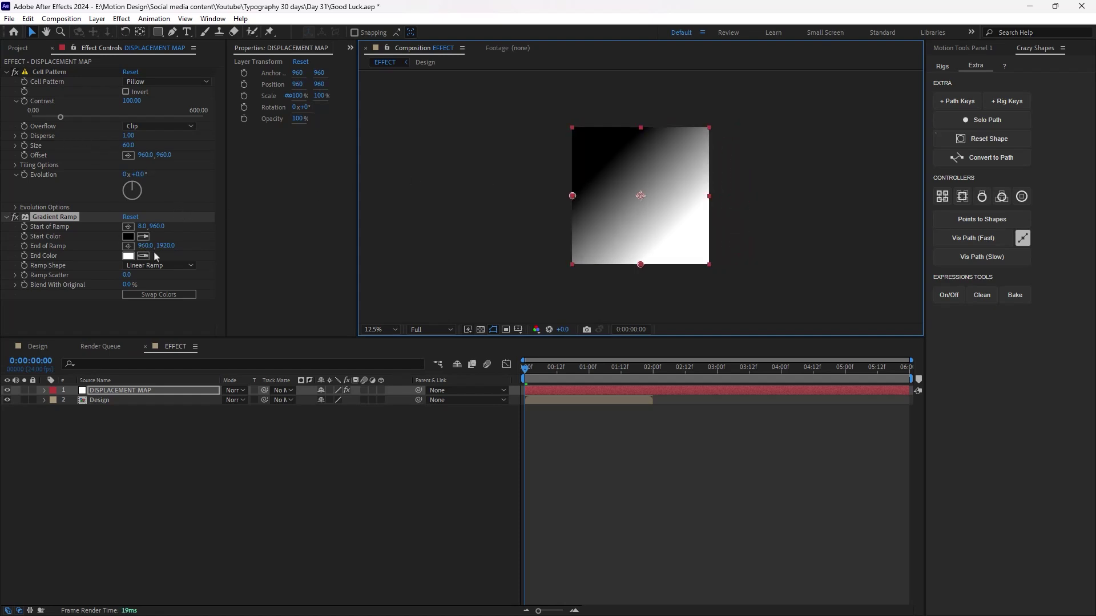
pyautogui.moveTo(560, 191); pyautogui.dragTo(709, 197)
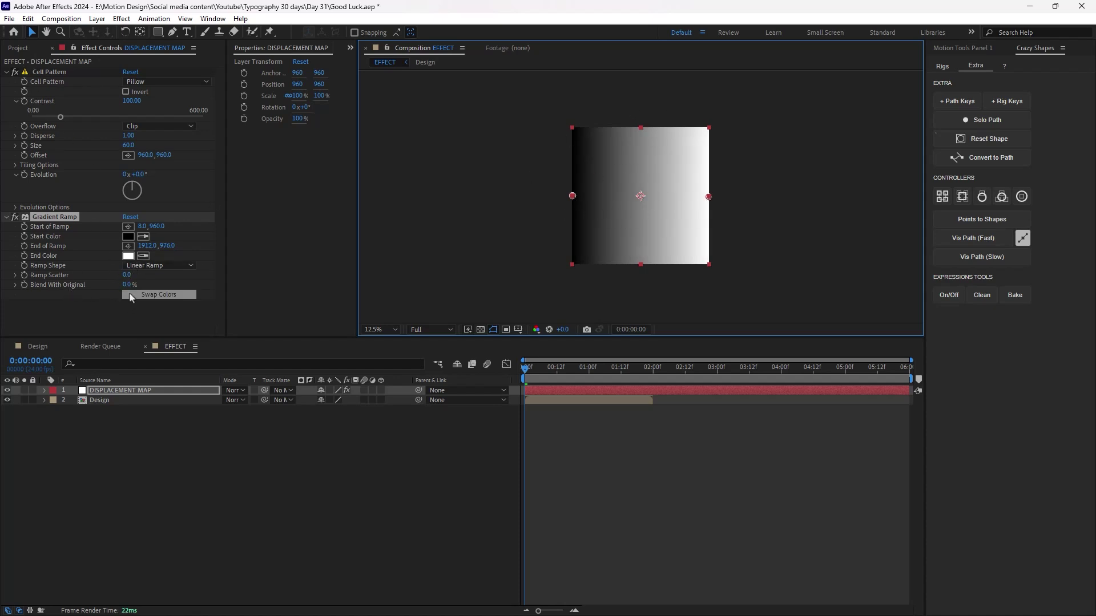
pyautogui.moveTo(127, 284); pyautogui.dragTo(144, 291)
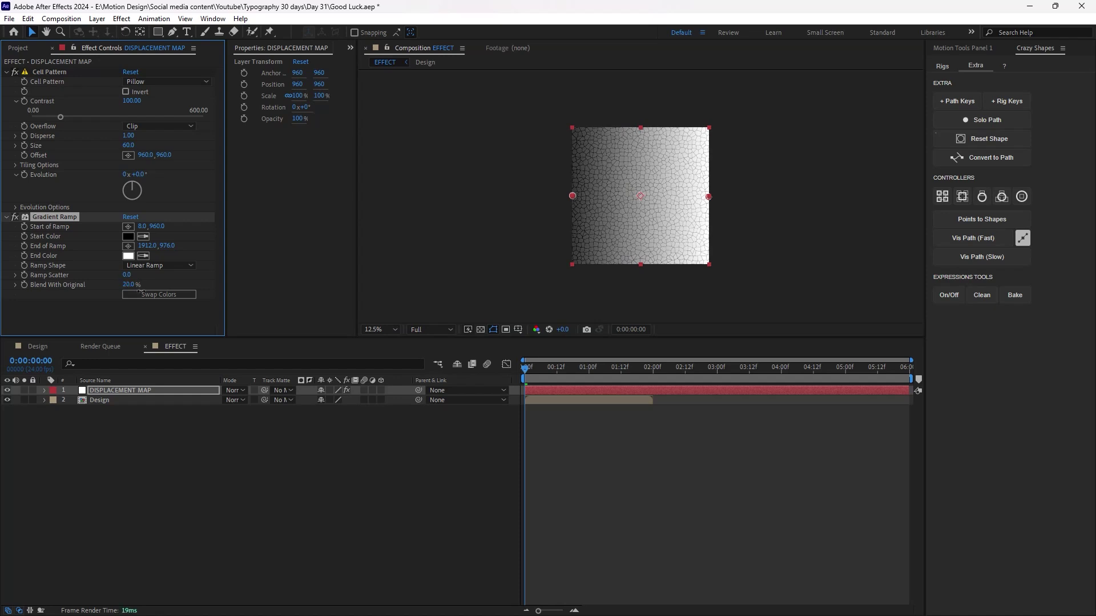
pyautogui.moveTo(129, 284); pyautogui.dragTo(137, 284)
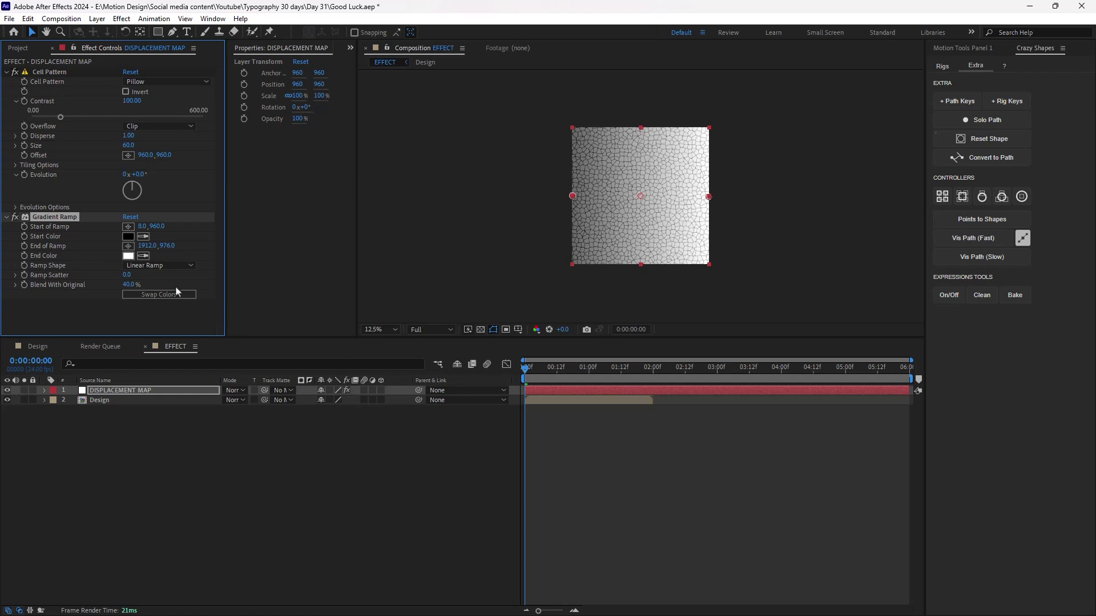
# Apply Fractal Noise to DISPLACEMENT MAP with Contrast 200 and Transform Scale 200
pyautogui.hotkey('ctrl', 'space')
pyautogui.write('frac')
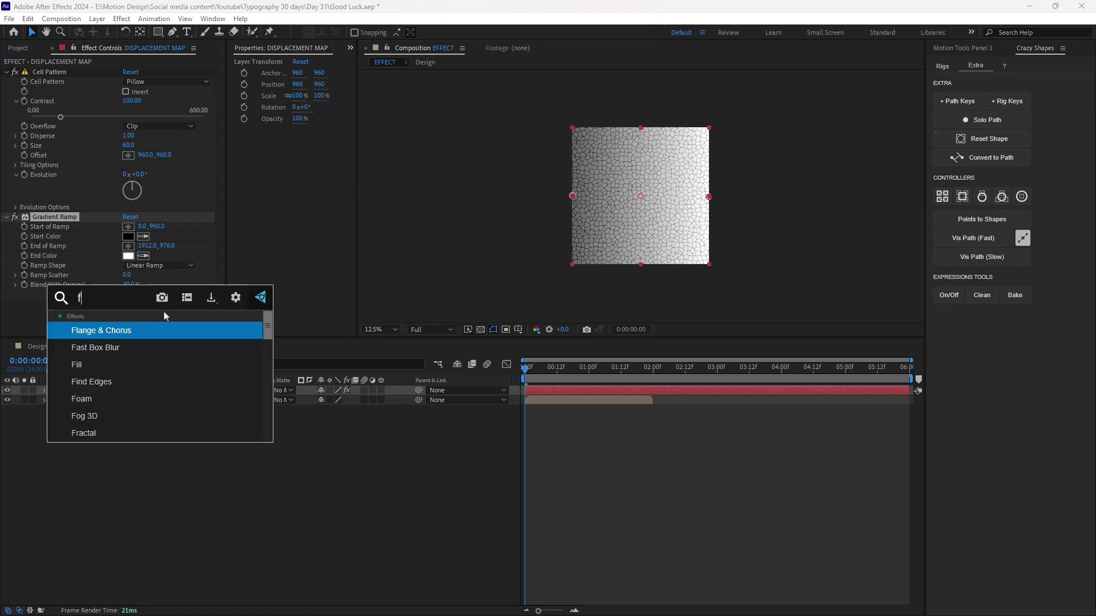
pyautogui.click(137, 345)
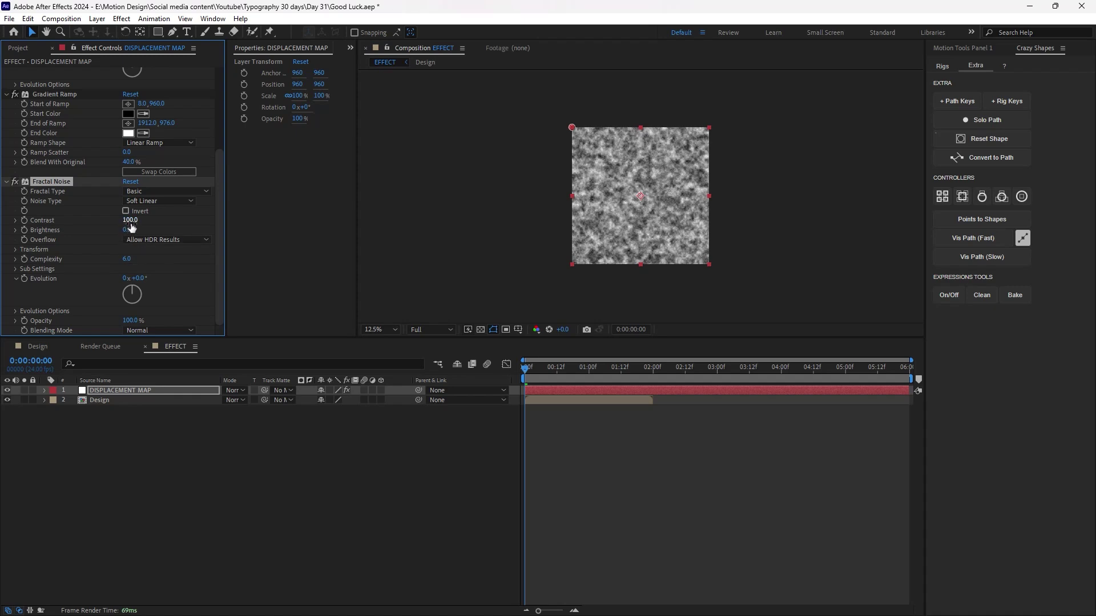
pyautogui.moveTo(130, 221); pyautogui.dragTo(194, 228)
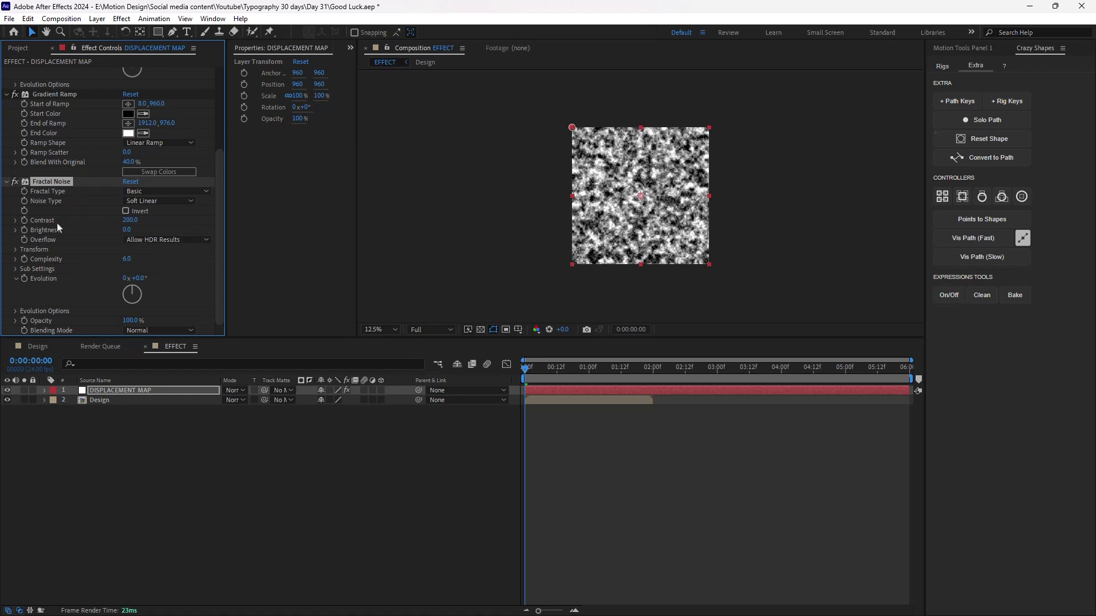
pyautogui.click(16, 249)
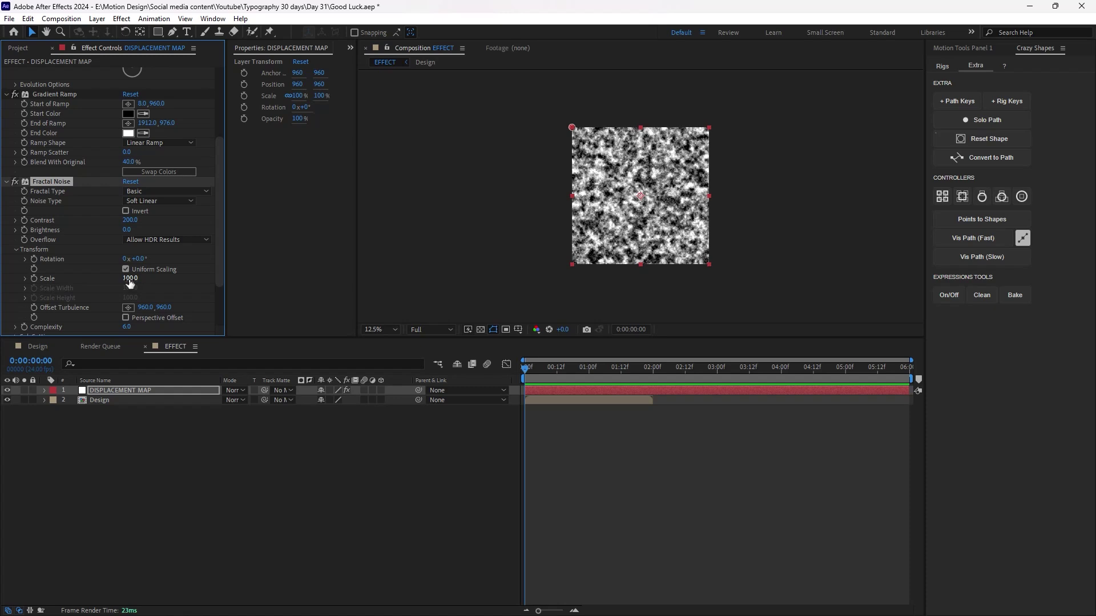
pyautogui.moveTo(131, 284); pyautogui.dragTo(189, 282)
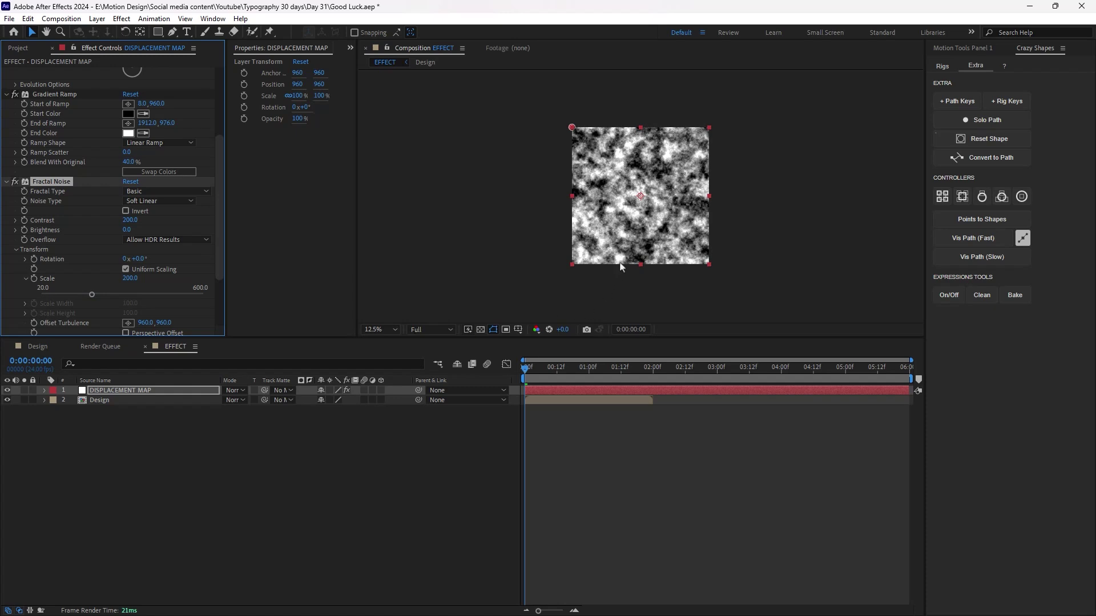
# Collapse the Fractal Noise, Cell Pattern and Gradient Ramp settings and deselect the effect
pyautogui.press(',')
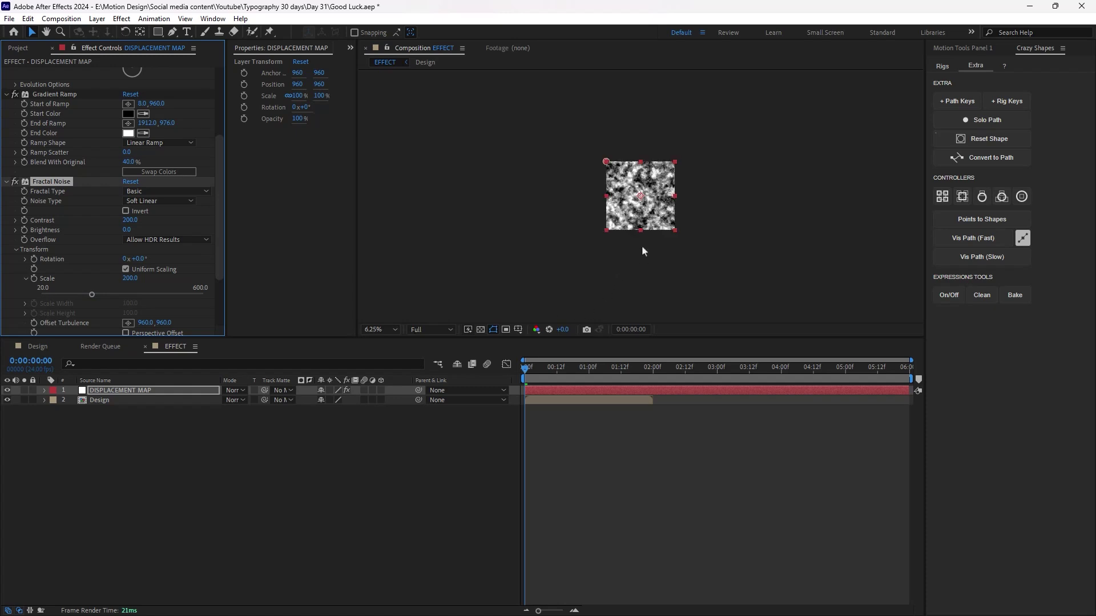
pyautogui.click(6, 182)
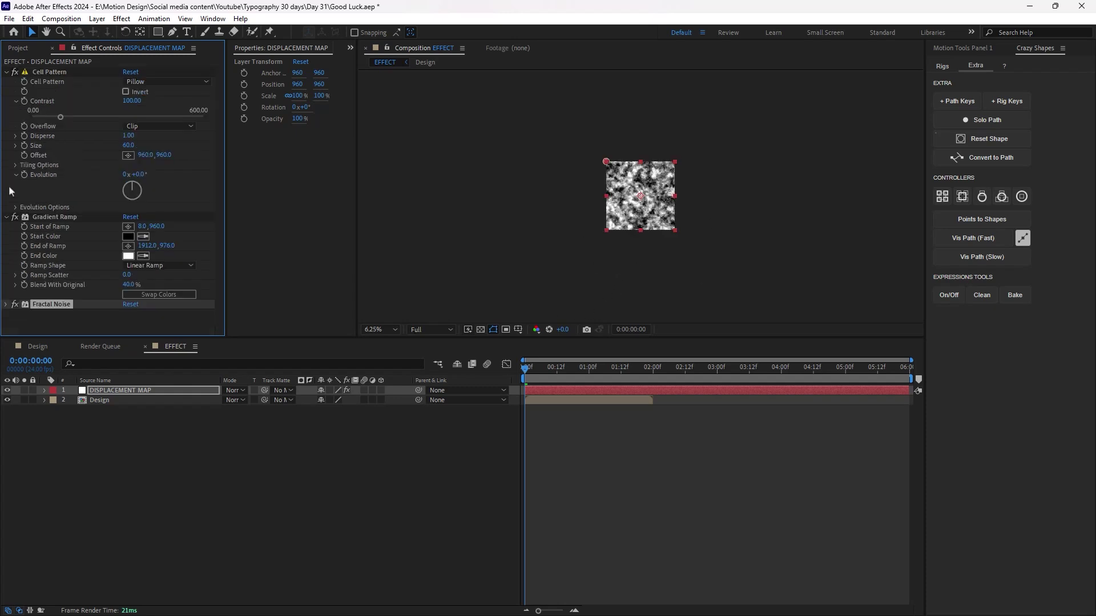
pyautogui.click(7, 72)
pyautogui.click(6, 81)
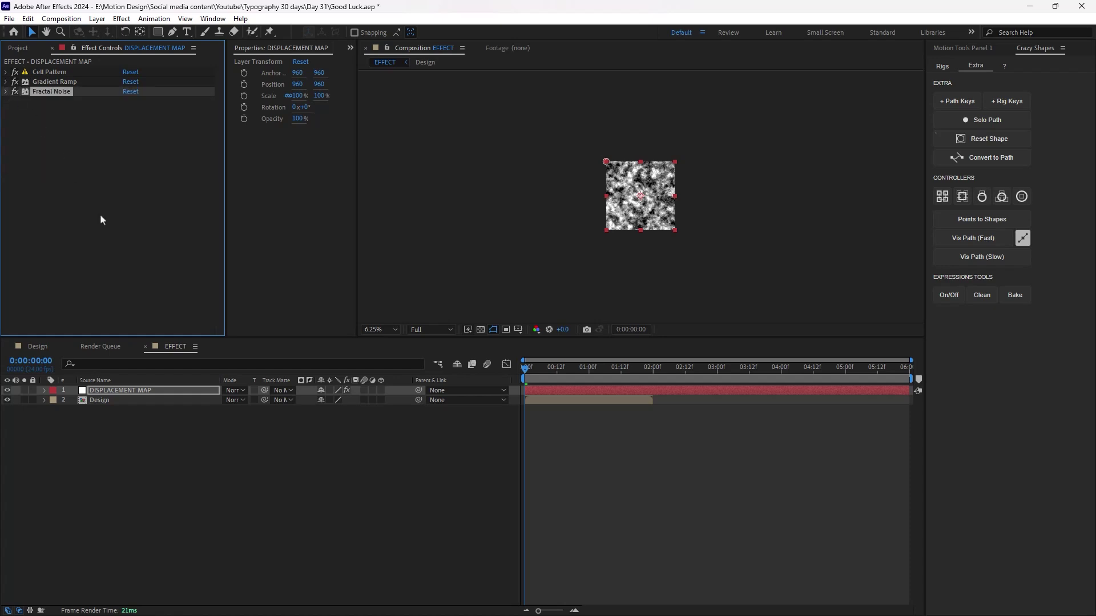
pyautogui.click(101, 220)
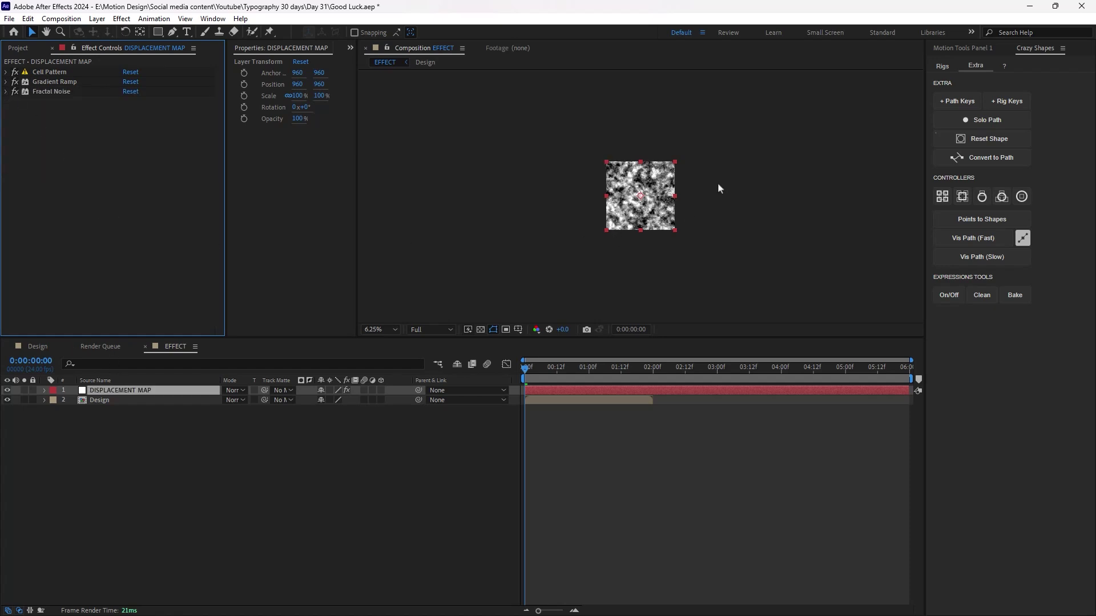
pyautogui.press('.')
# Hide the DISPLACEMENT MAP layer by turning off its visibility
pyautogui.click(156, 441)
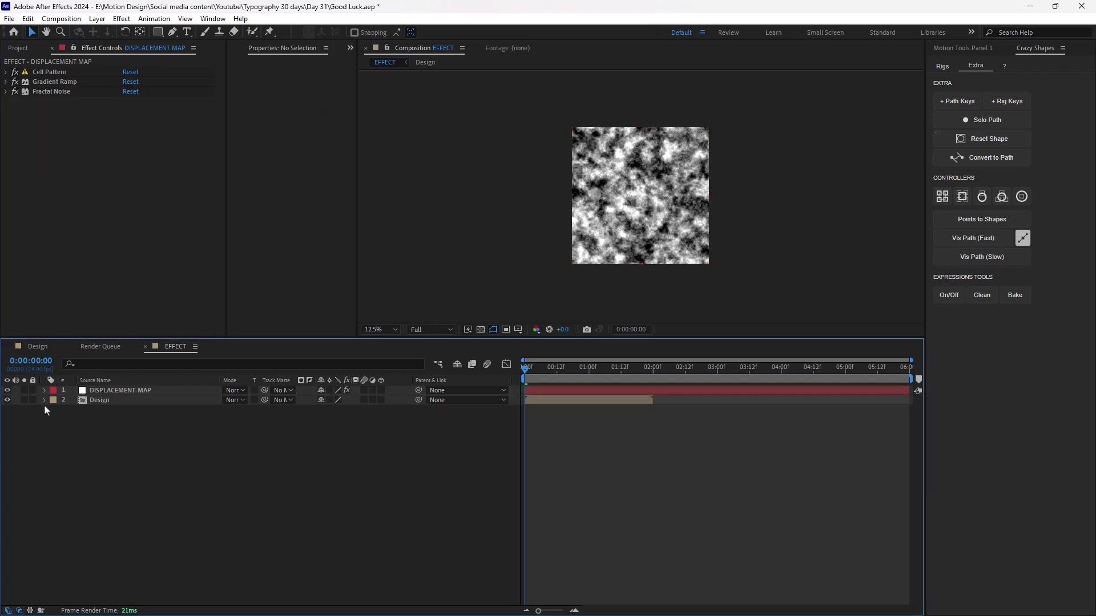
pyautogui.click(120, 390)
pyautogui.click(6, 391)
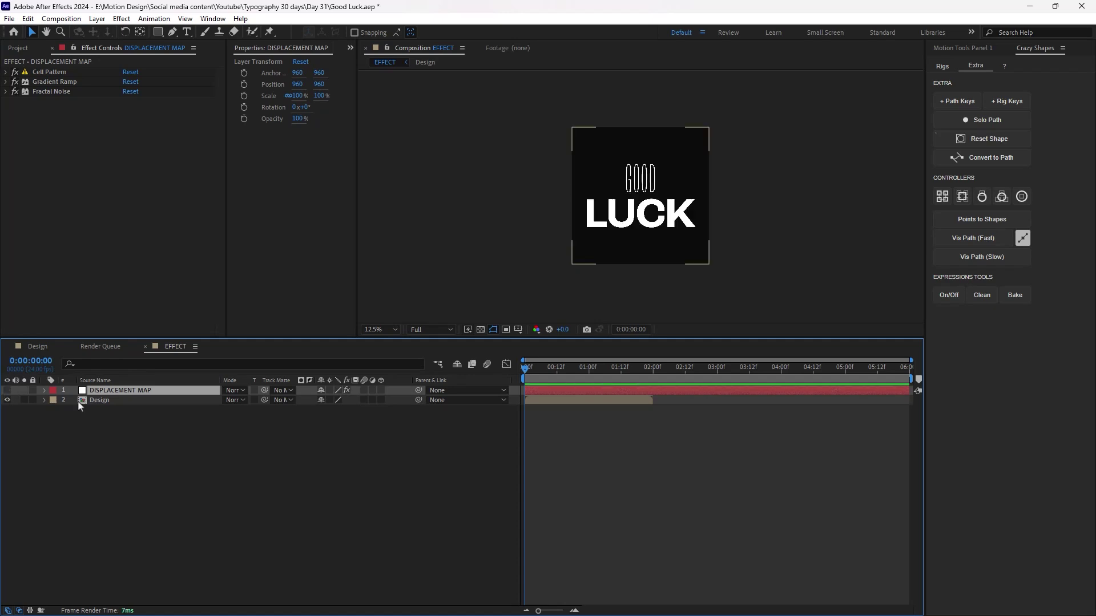
# Apply Time Displacement to the Design layer via the quick effect search
pyautogui.click(135, 400)
pyautogui.hotkey('ctrl', 'space')
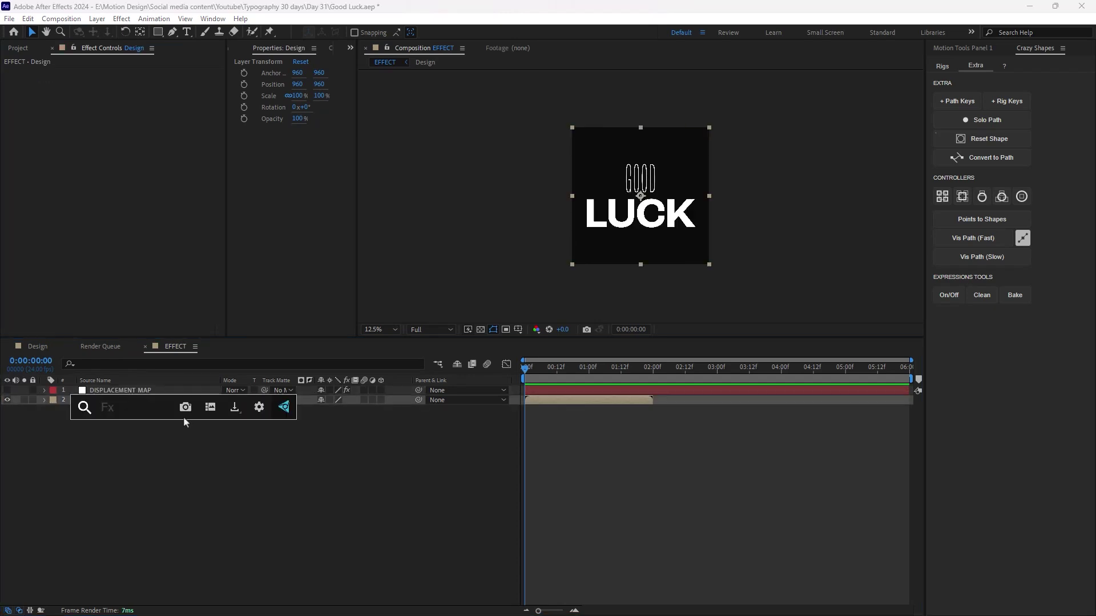
pyautogui.write('time')
pyautogui.press('Down')
pyautogui.press('Down')
pyautogui.press('Down')
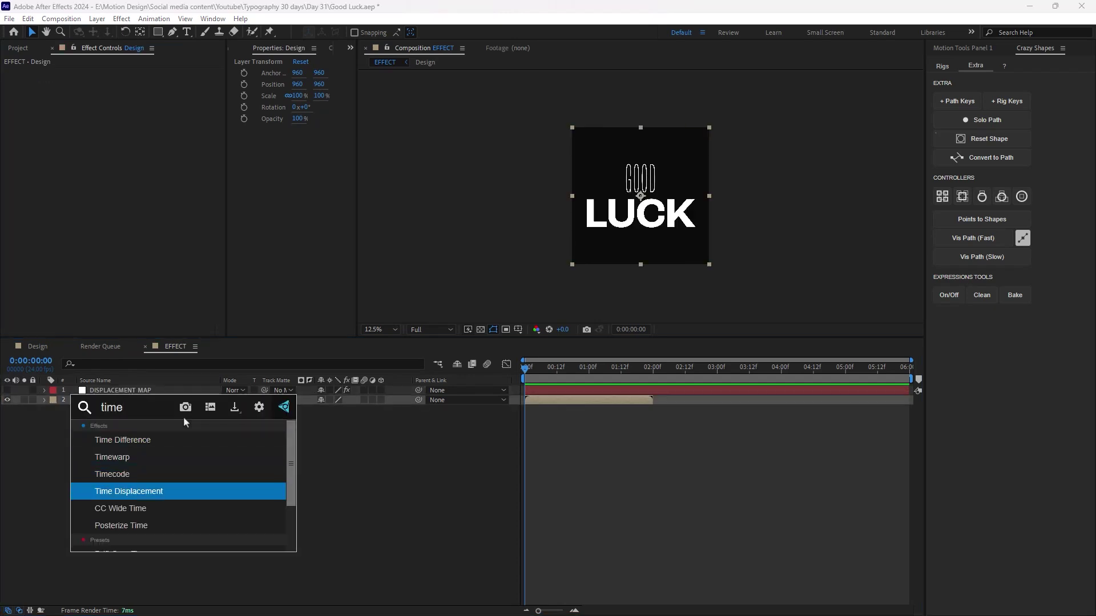
pyautogui.press('Return')
pyautogui.click(153, 82)
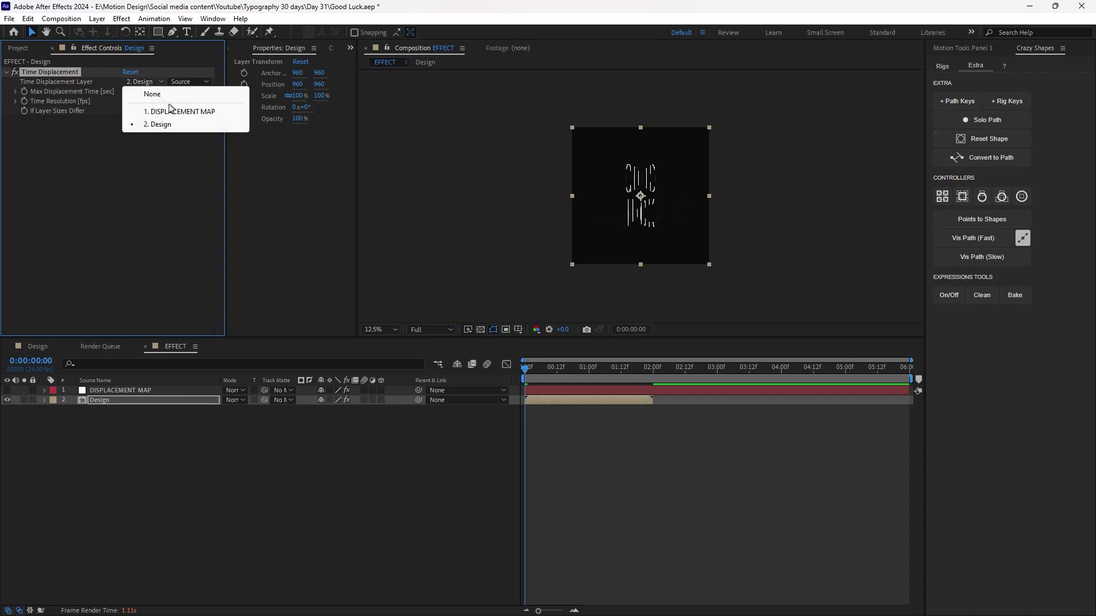
# Drive Time Displacement from the DISPLACEMENT MAP layer using its Effects & Masks, then preview
pyautogui.click(199, 119)
pyautogui.click(188, 82)
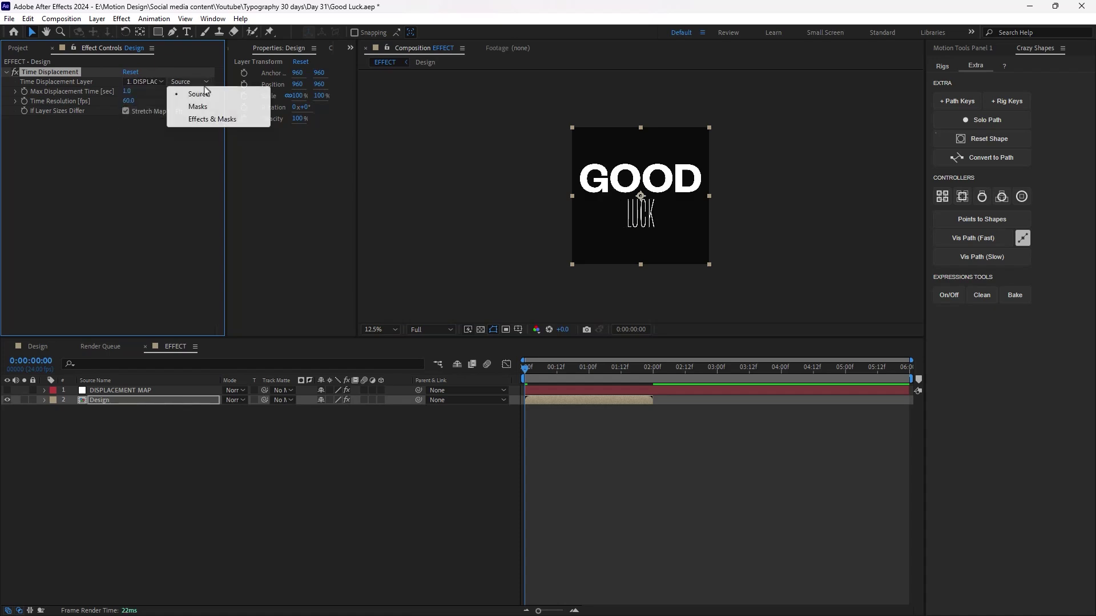
pyautogui.click(220, 119)
pyautogui.click(165, 188)
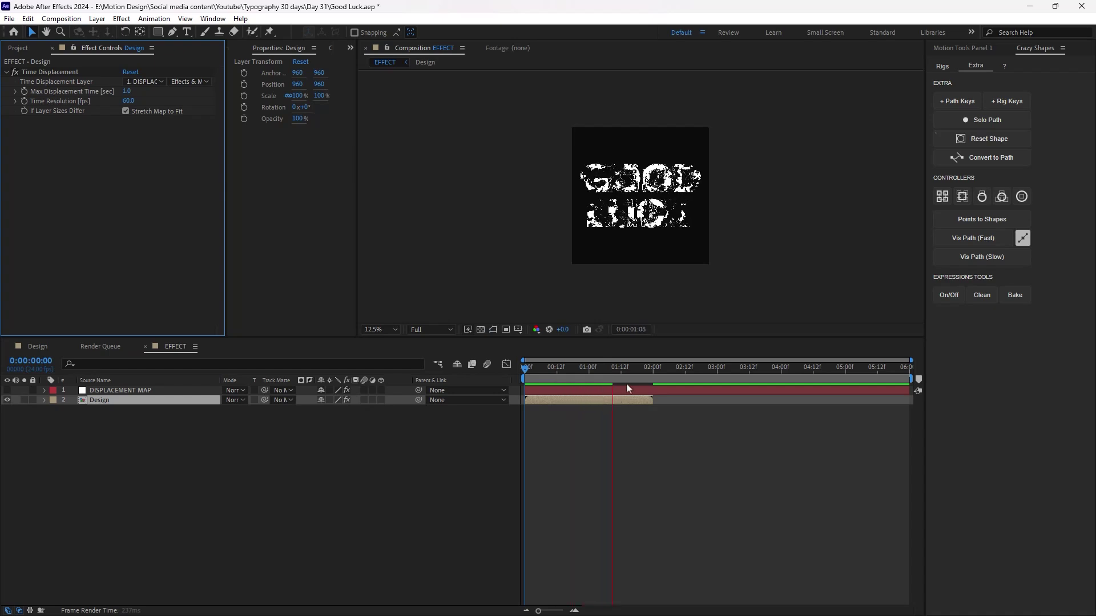
pyautogui.click(466, 362)
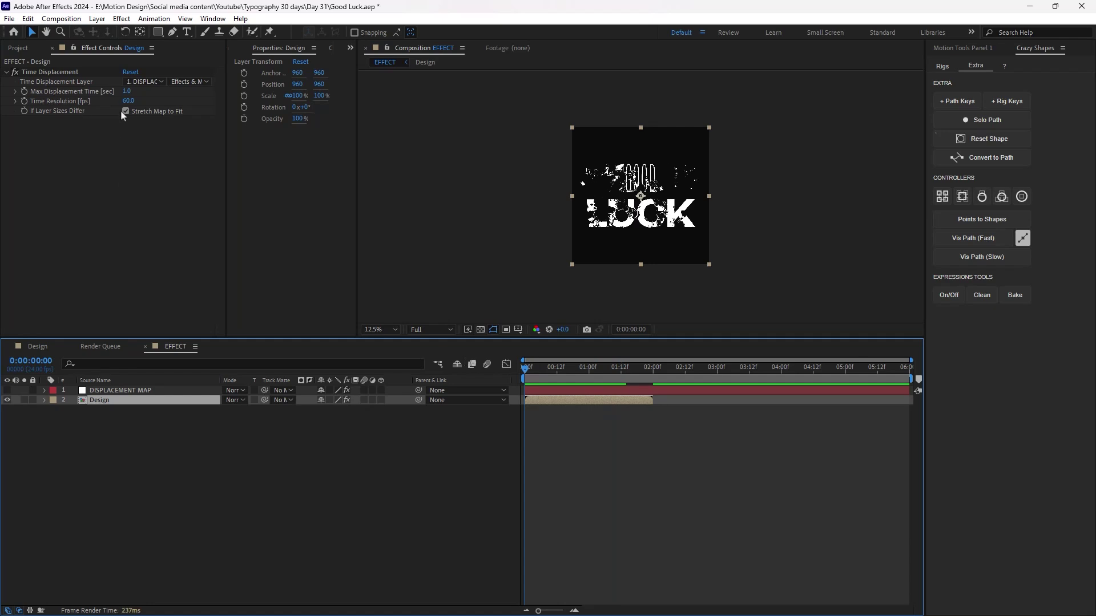
# Set Max Displacement Time to 0.2 seconds and preview the result
pyautogui.click(127, 92)
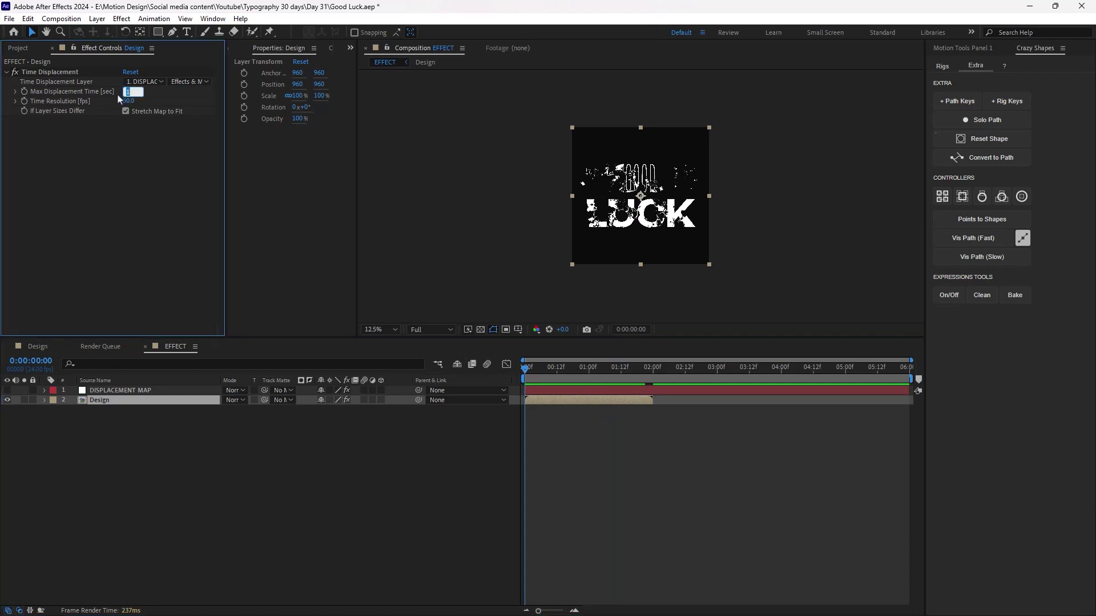
pyautogui.write('0.2')
pyautogui.press('Return')
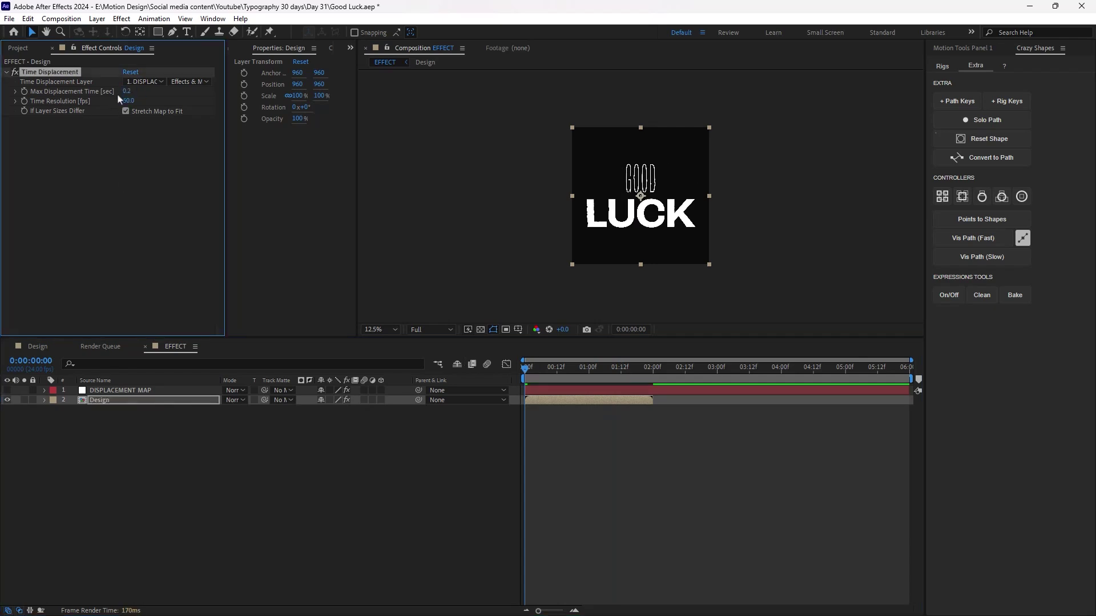
pyautogui.press('space')
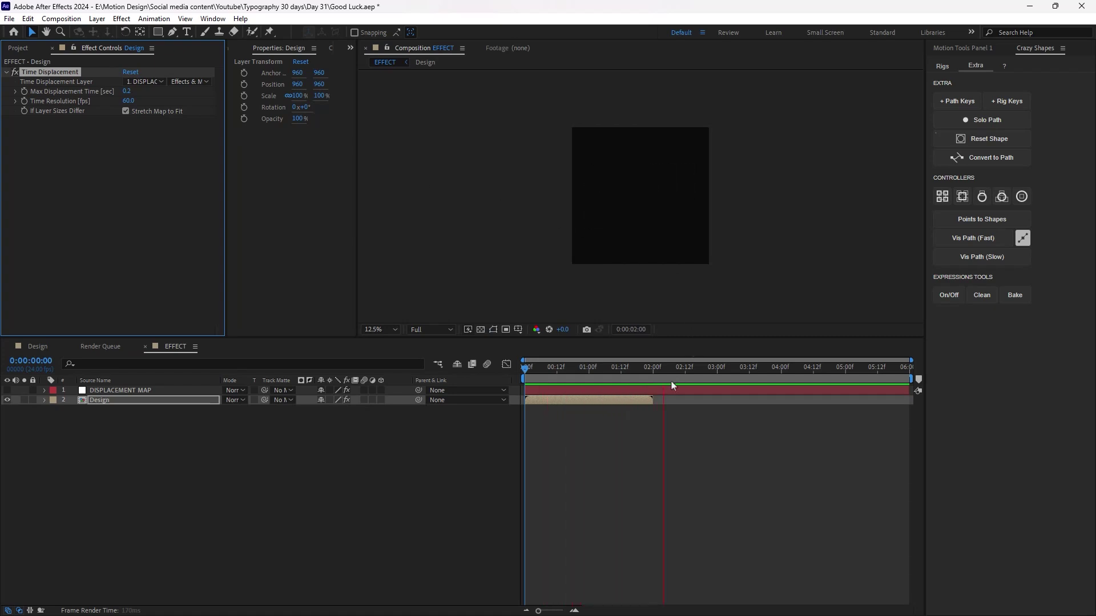
pyautogui.click(424, 394)
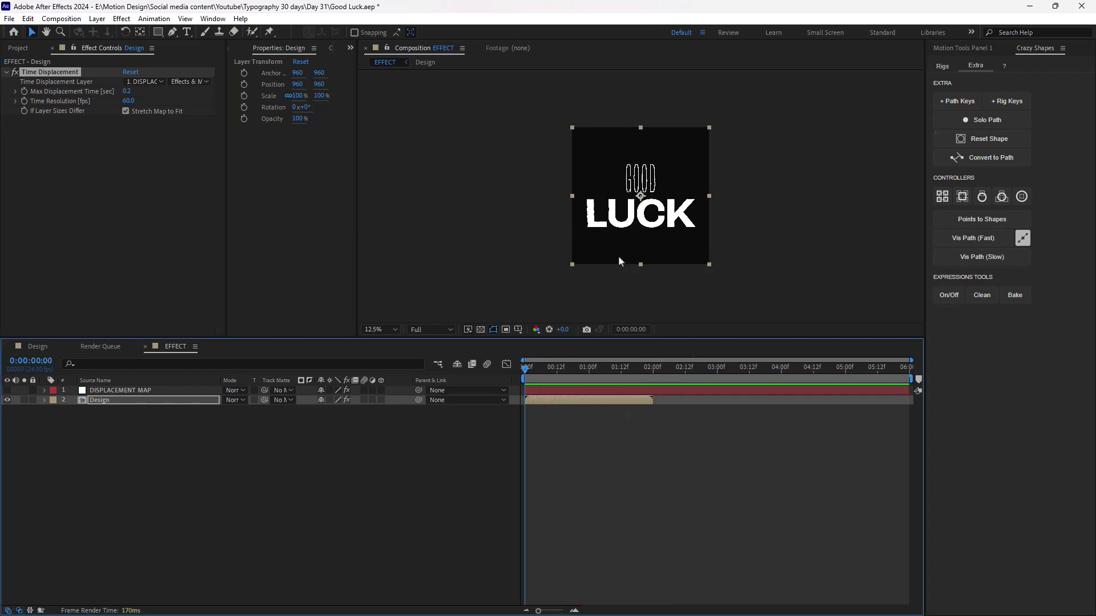
# Apply the non-legacy Gaussian Blur to Design with Blurriness about 20
pyautogui.press('.')
pyautogui.hotkey('ctrl', 'space')
pyautogui.write('ga')
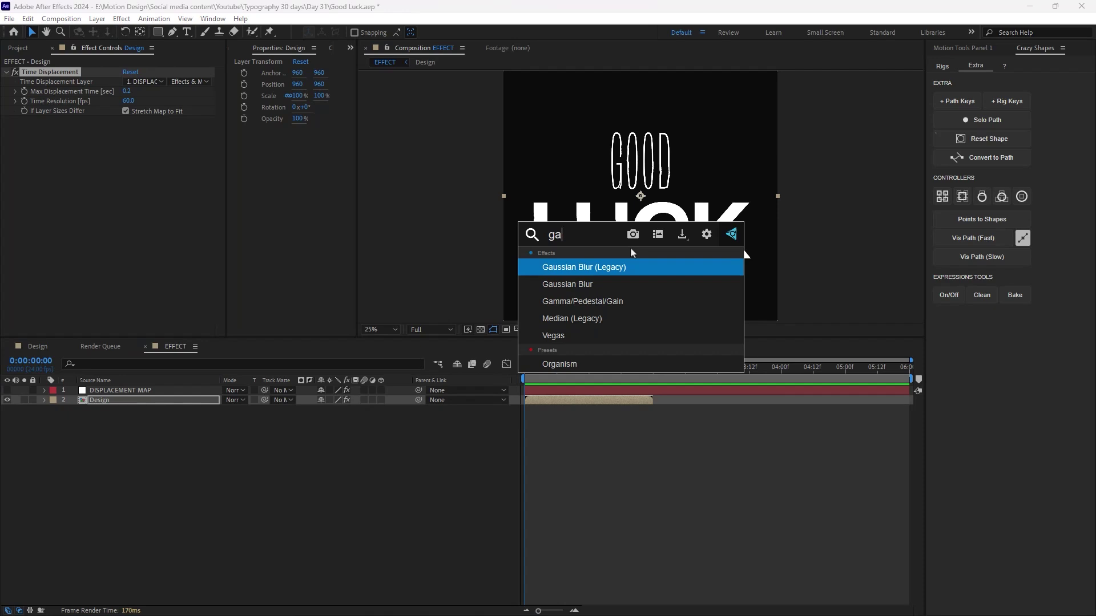
pyautogui.press('Down')
pyautogui.press('Return')
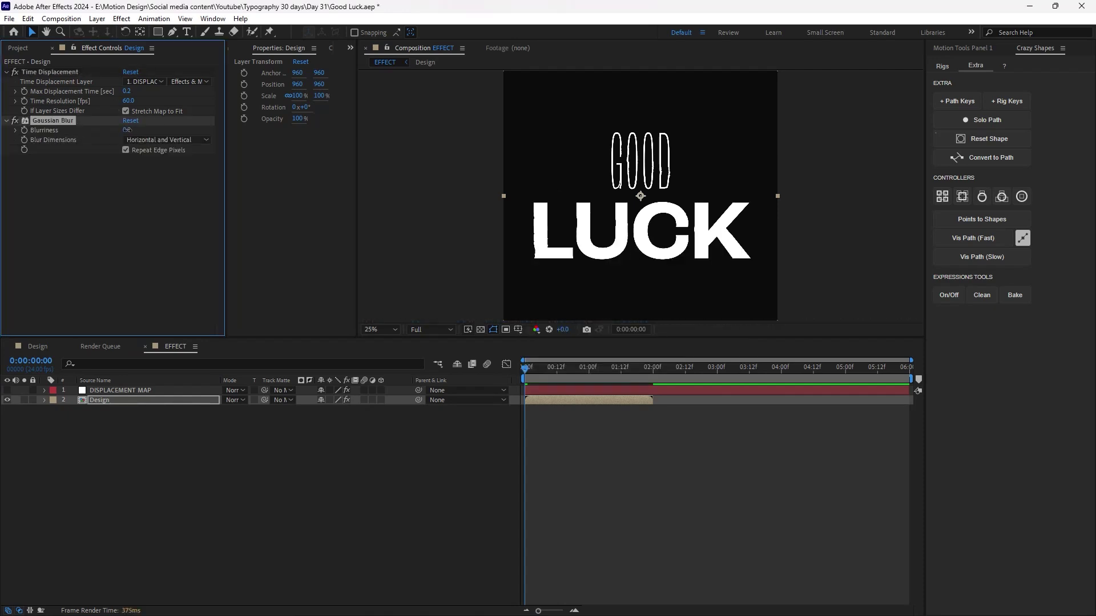
pyautogui.moveTo(127, 130); pyautogui.dragTo(235, 127)
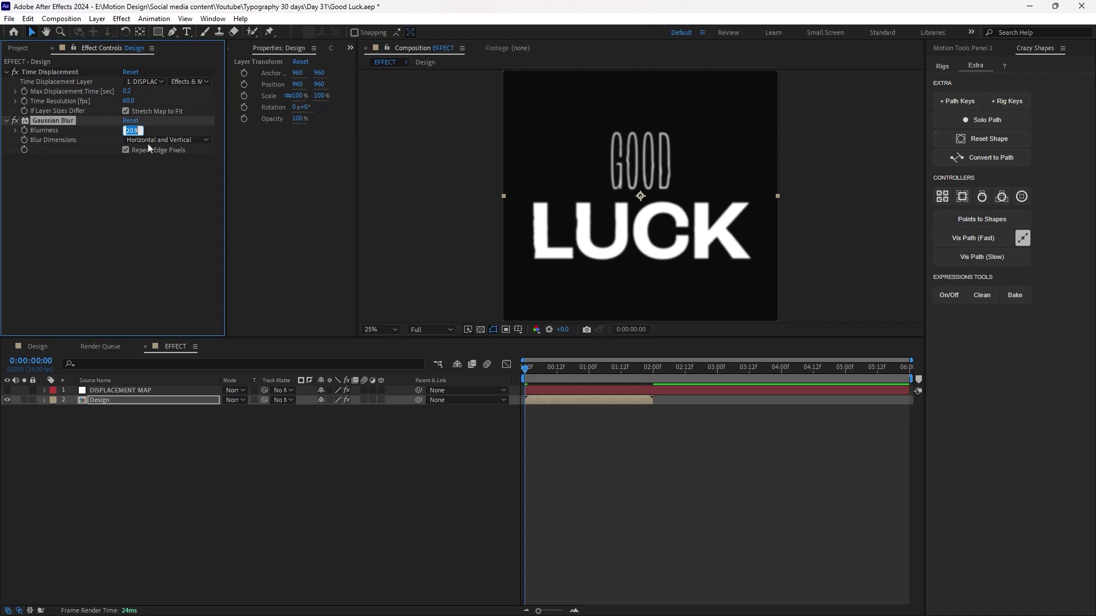
# Add Curves on the Alpha channel, pulling both endpoints inward to crisp the letter edges
pyautogui.hotkey('ctrl', 'space')
pyautogui.write('cur')
pyautogui.press('Return')
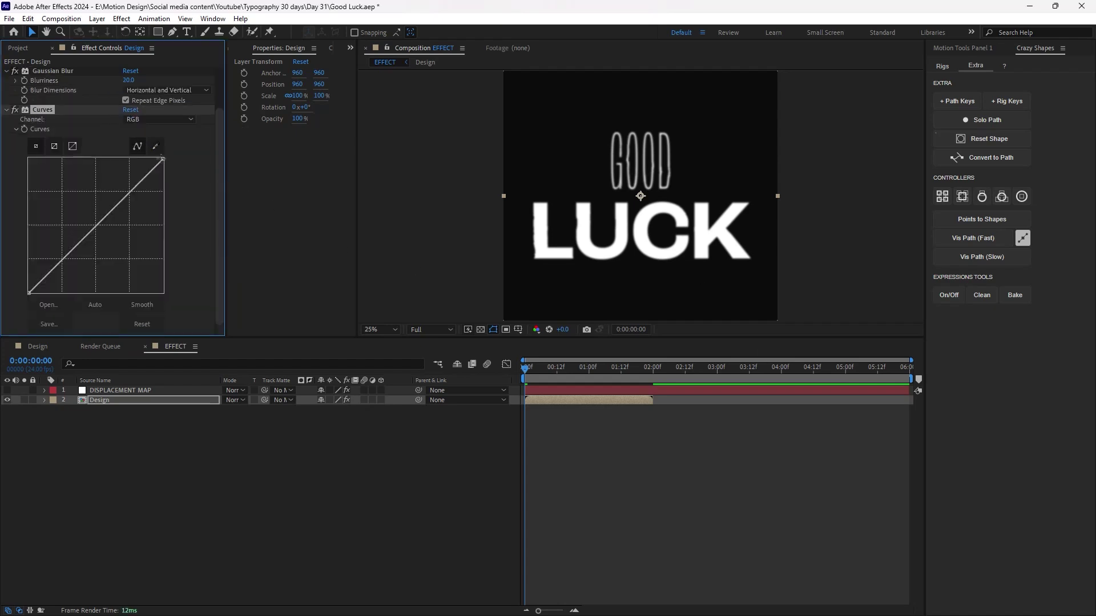
pyautogui.click(182, 119)
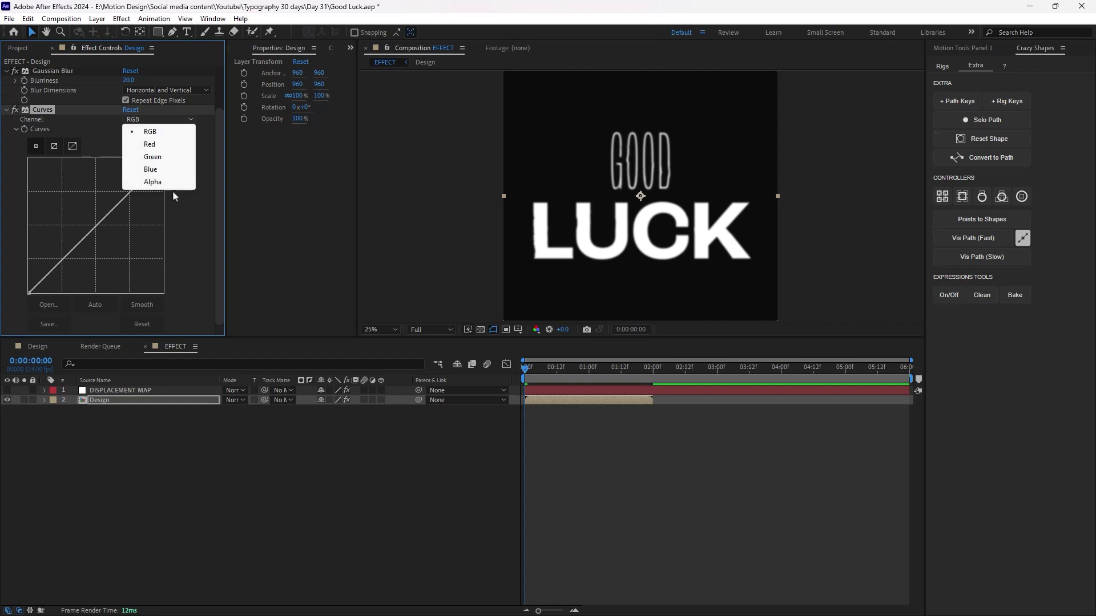
pyautogui.click(152, 182)
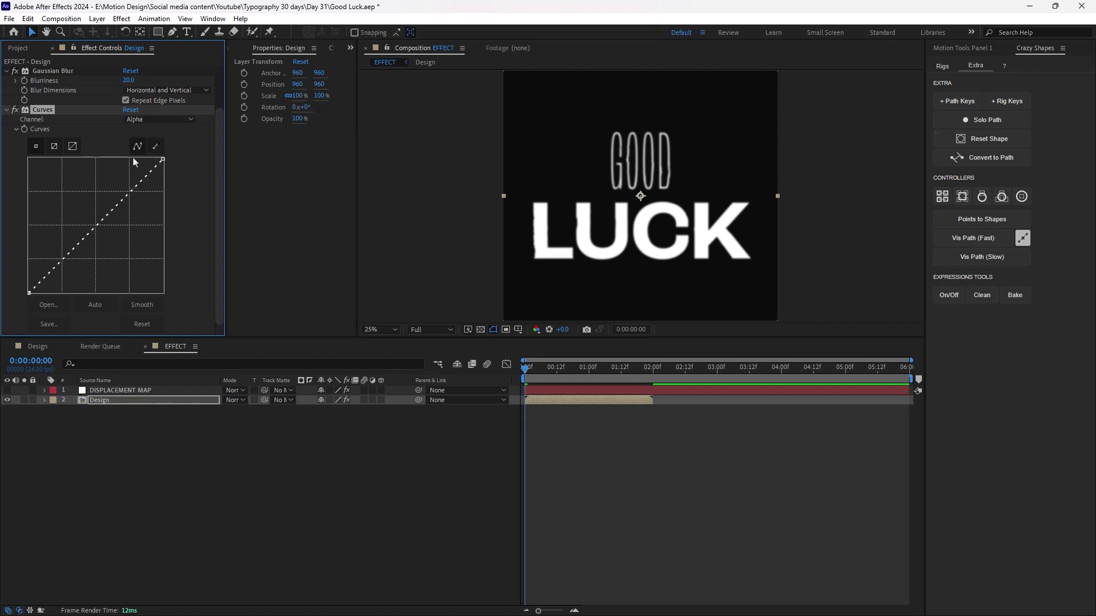
pyautogui.moveTo(162, 159); pyautogui.dragTo(117, 159)
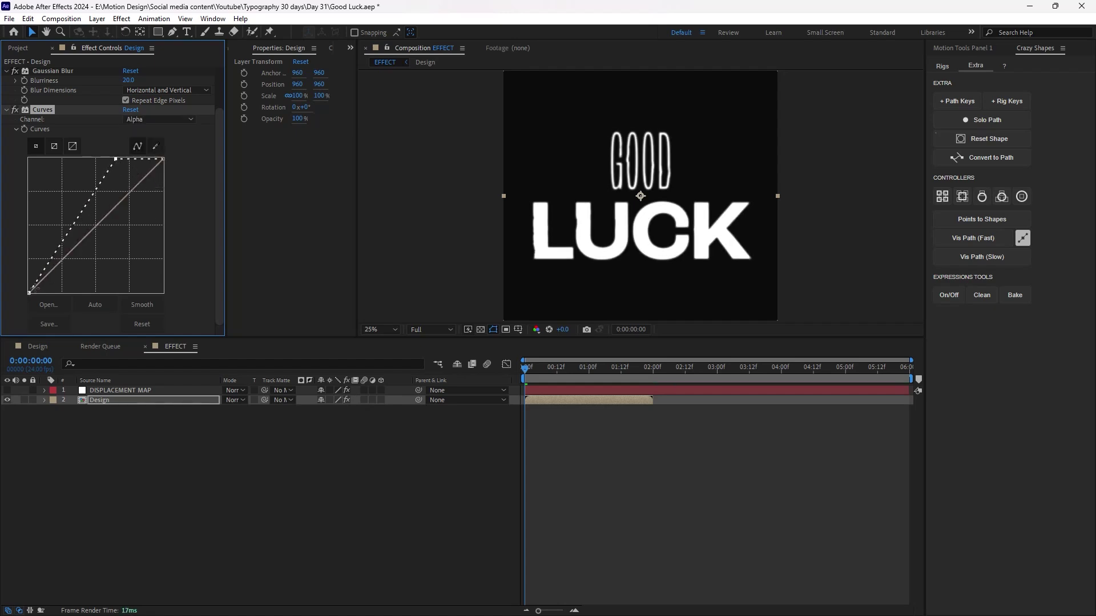
pyautogui.moveTo(29, 292); pyautogui.dragTo(90, 293)
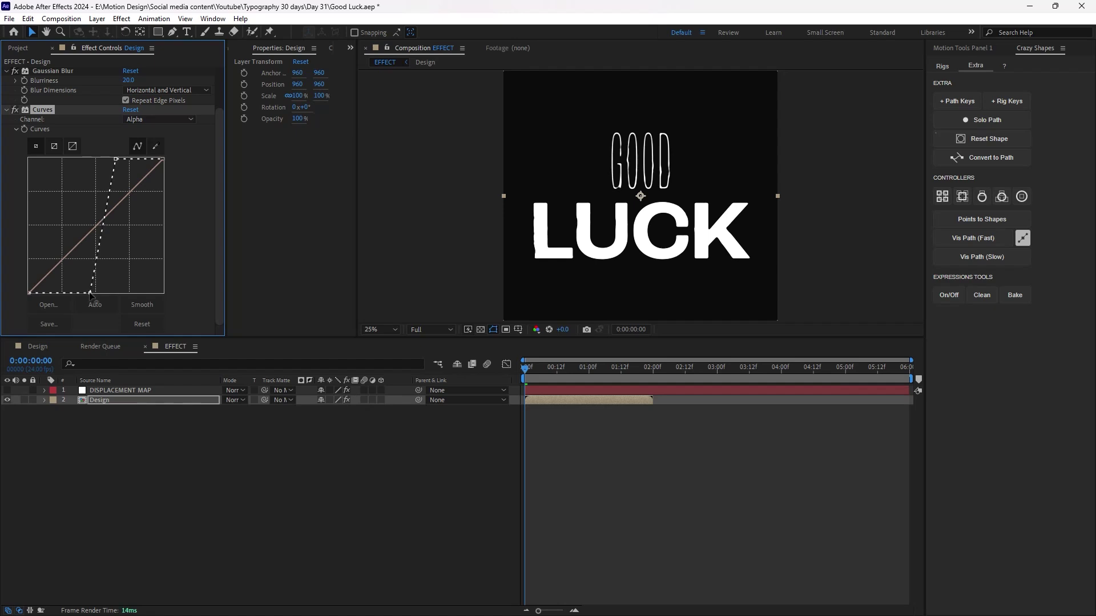
pyautogui.click(493, 460)
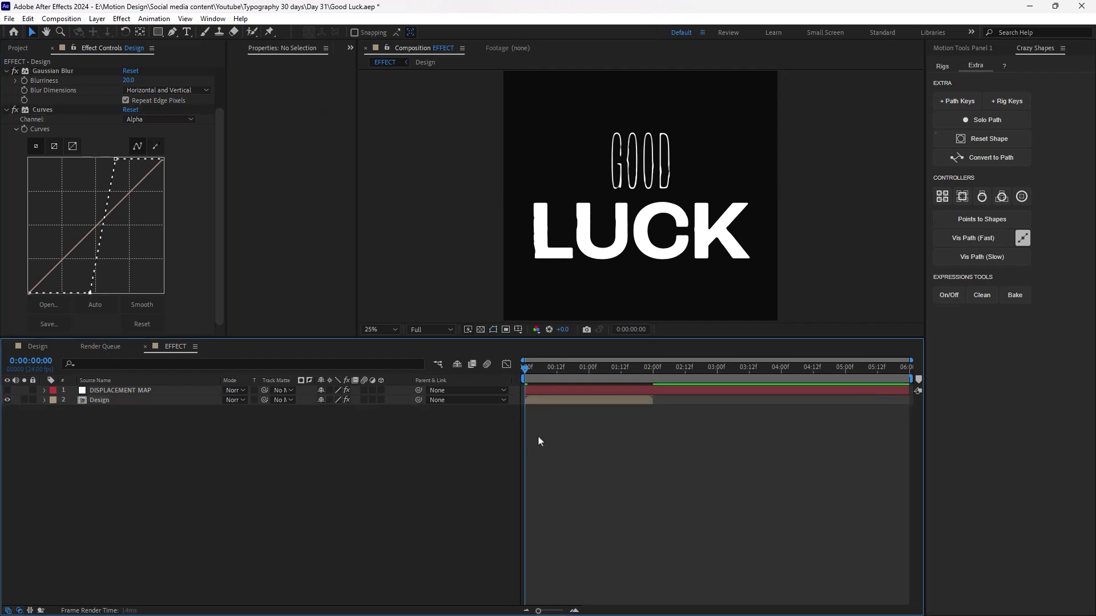
# Preview the animation, then switch the DISPLACEMENT MAP cell pattern to Plates and scrub to check it
pyautogui.press('space')
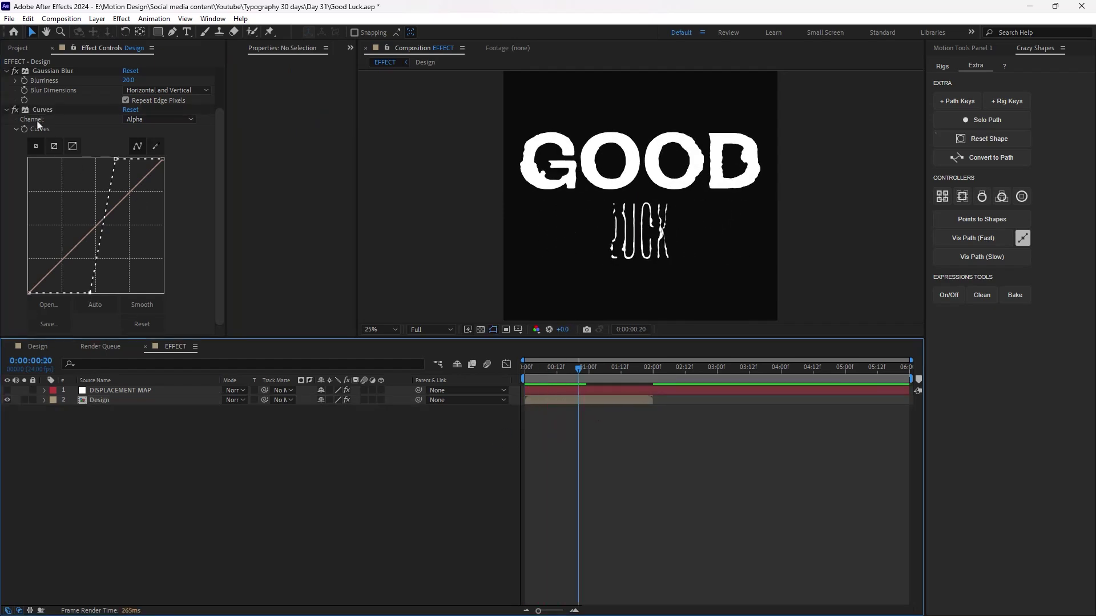
pyautogui.press('space')
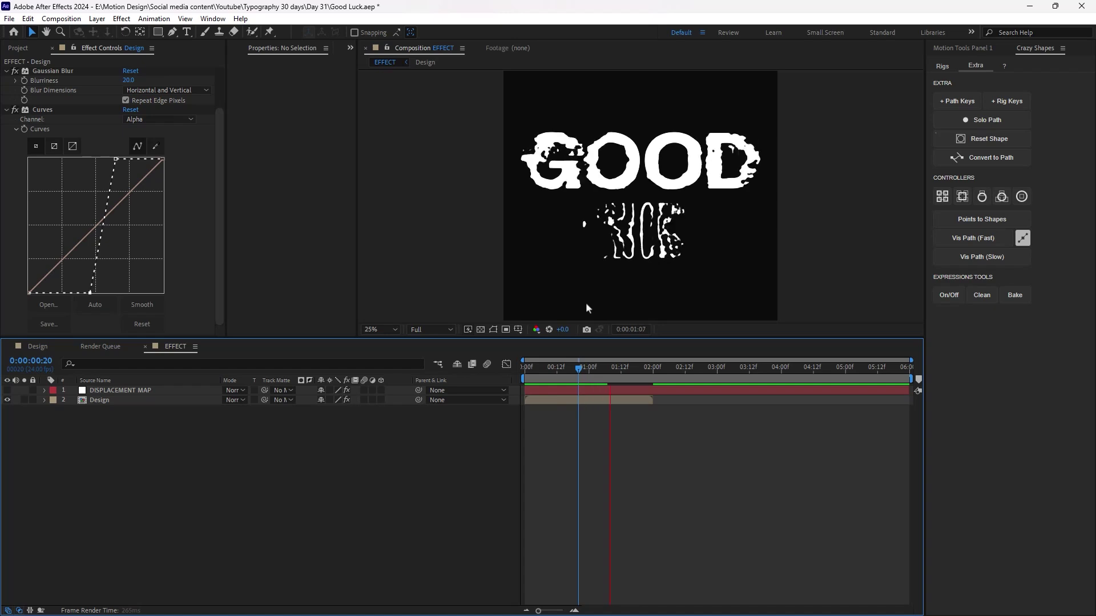
pyautogui.press('space')
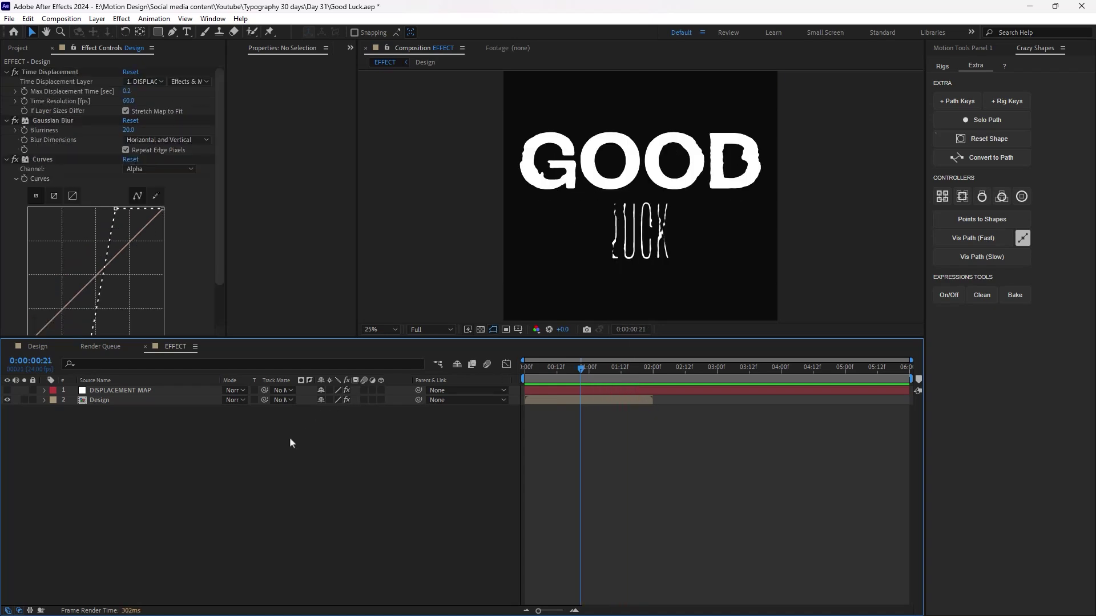
pyautogui.click(147, 391)
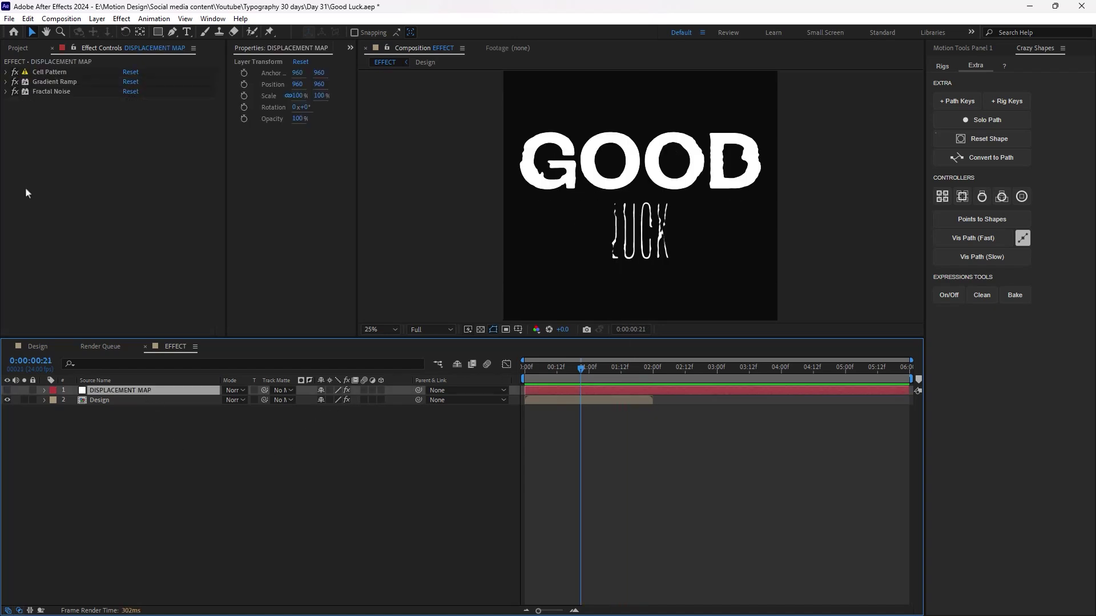
pyautogui.click(6, 72)
pyautogui.click(166, 81)
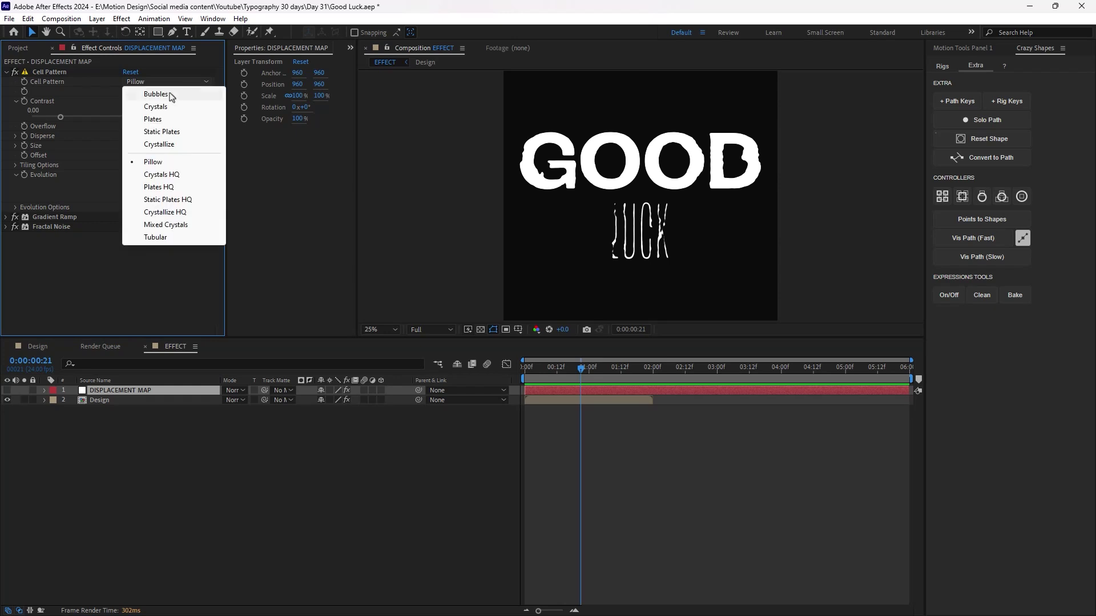
pyautogui.click(157, 119)
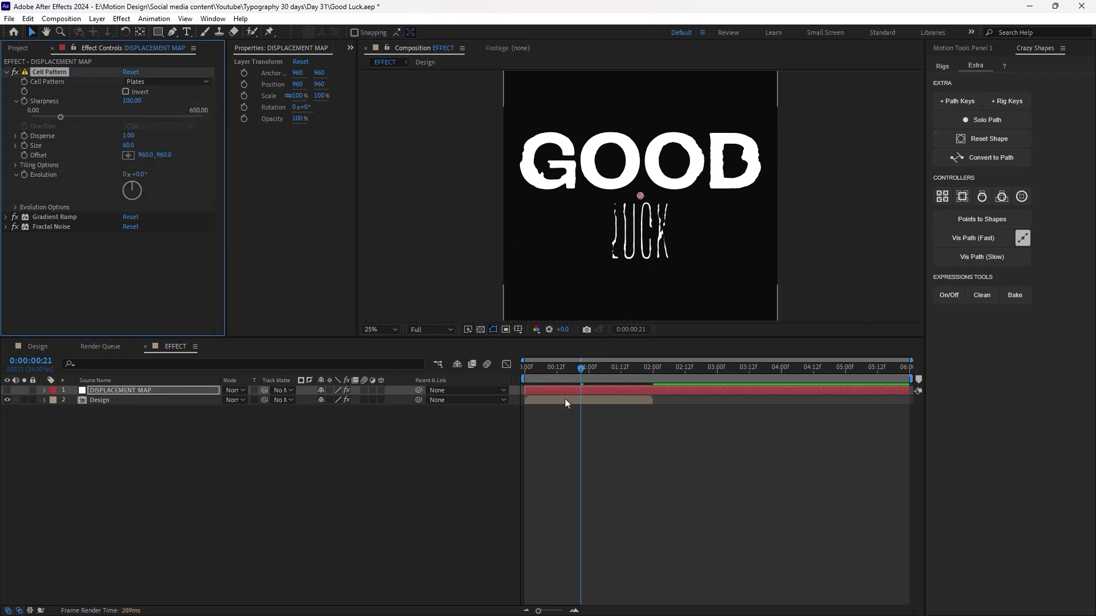
pyautogui.moveTo(581, 381)
pyautogui.mouseDown()
pyautogui.moveTo(533, 381)
pyautogui.moveTo(601, 382)
pyautogui.mouseUp()
# Try the Crystals HQ cell pattern, then settle on Bubbles
pyautogui.click(177, 81)
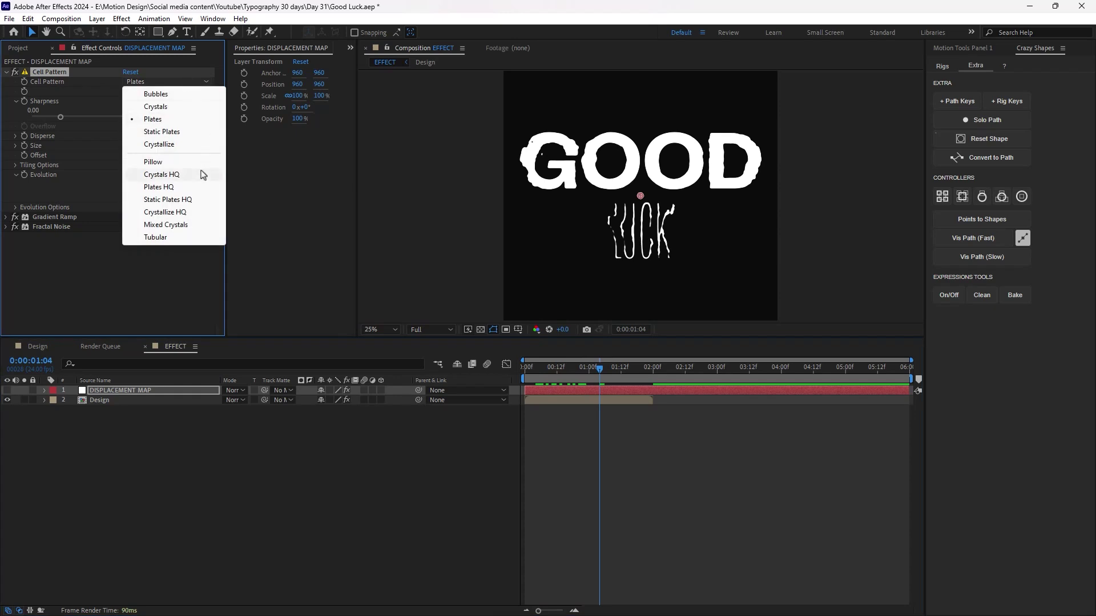
pyautogui.click(177, 175)
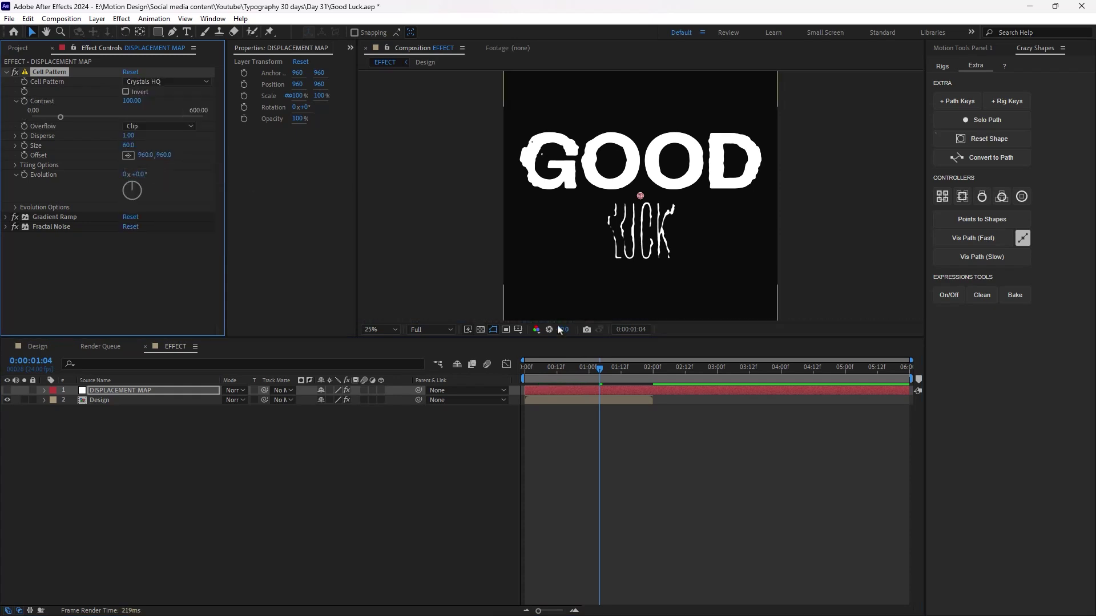
pyautogui.click(573, 380)
pyautogui.moveTo(574, 380); pyautogui.dragTo(444, 420)
pyautogui.click(171, 81)
pyautogui.click(166, 90)
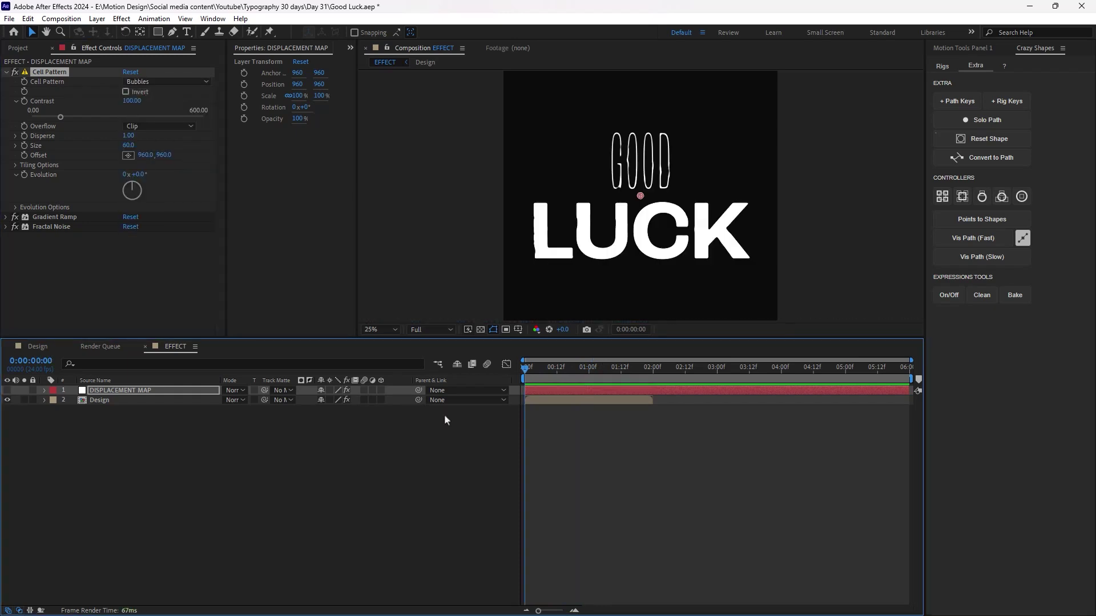
pyautogui.click(376, 444)
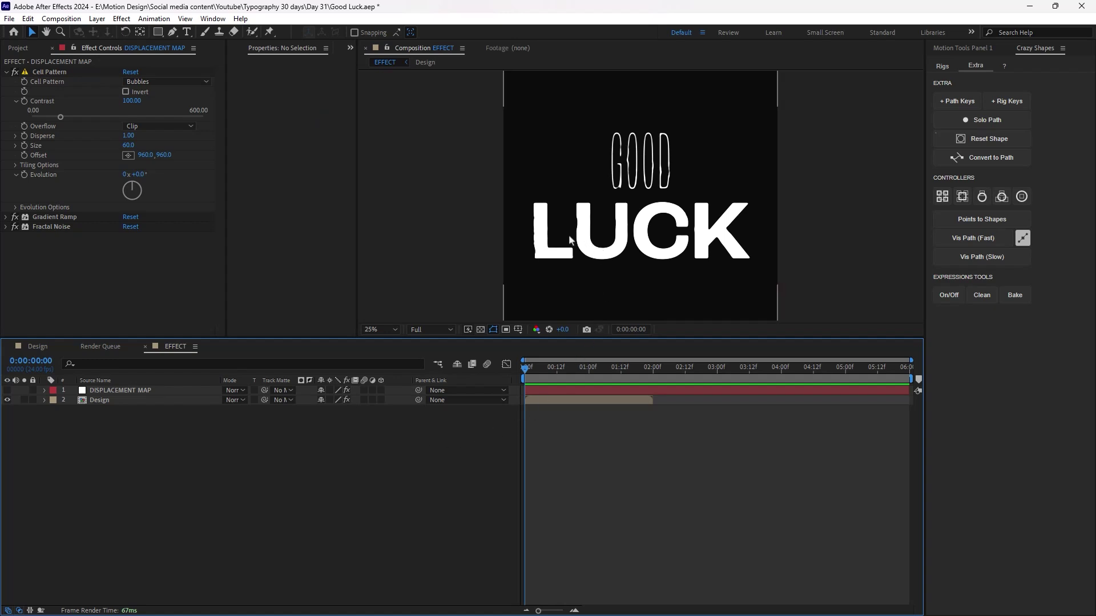
# Create a new 1920×1920 composition named Main from the Project panel
pyautogui.click(38, 347)
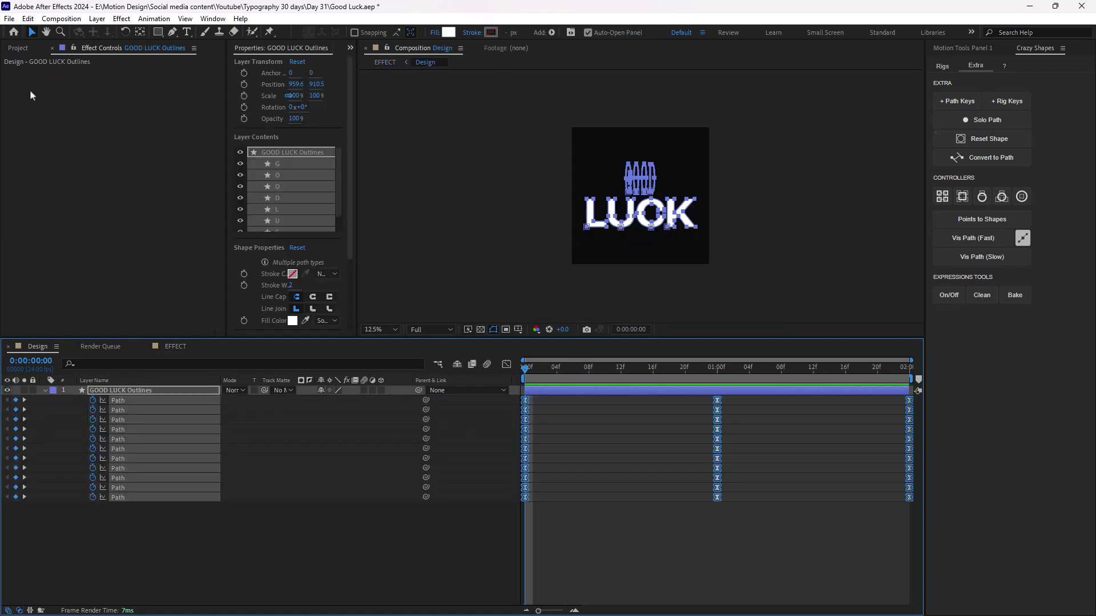
pyautogui.click(18, 47)
pyautogui.rightClick(97, 244)
pyautogui.click(149, 247)
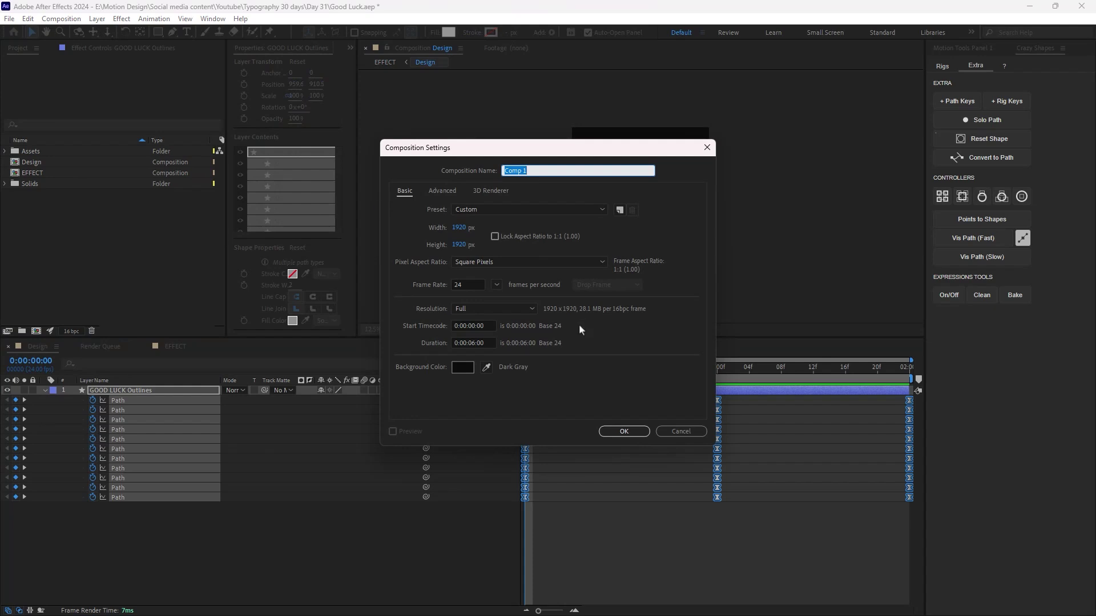
pyautogui.write('Main')
pyautogui.press('Return')
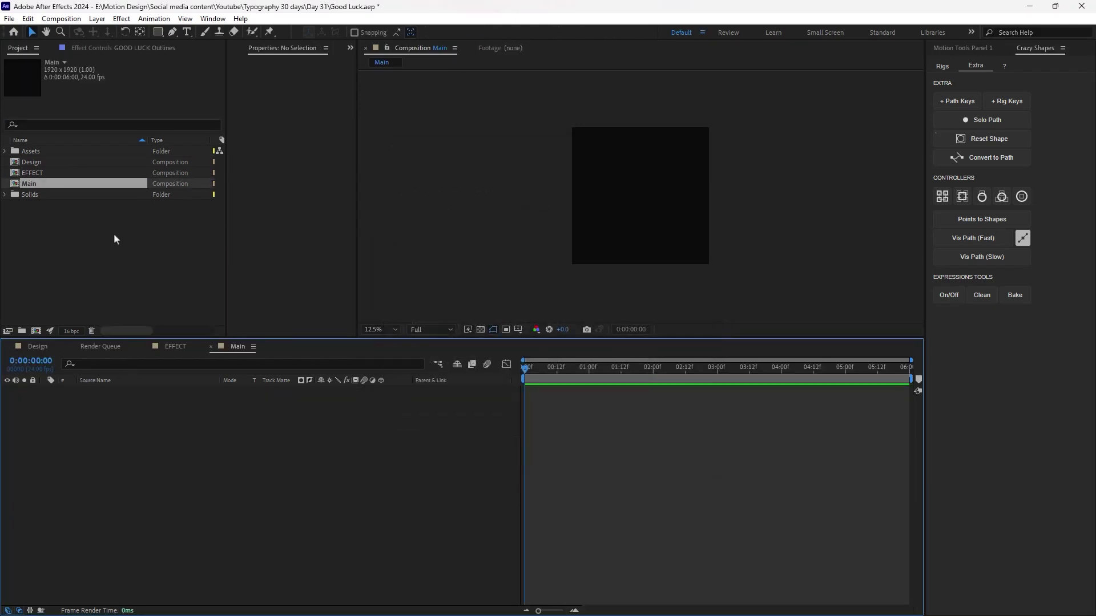
# Drag the EFFECT composition into Main's timeline as a layer
pyautogui.moveTo(53, 173); pyautogui.dragTo(179, 466)
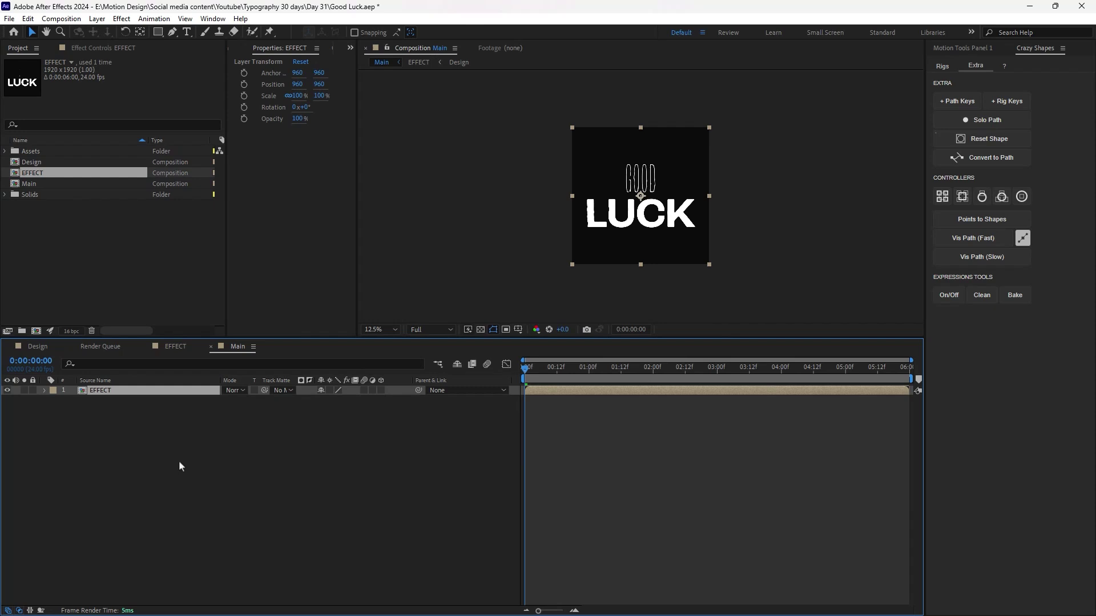
pyautogui.click(328, 490)
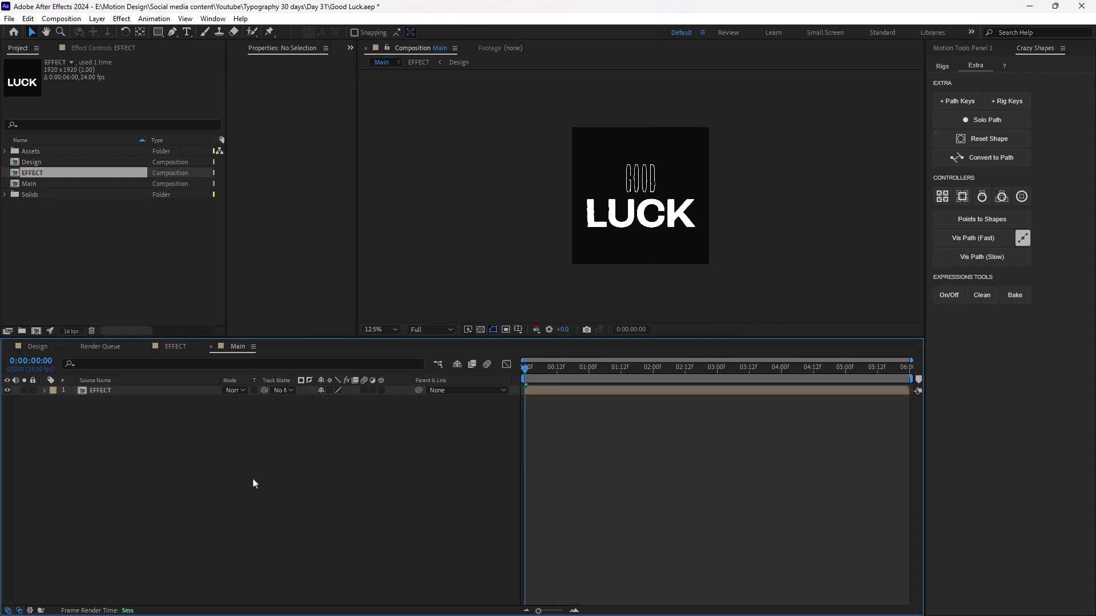
pyautogui.click(176, 348)
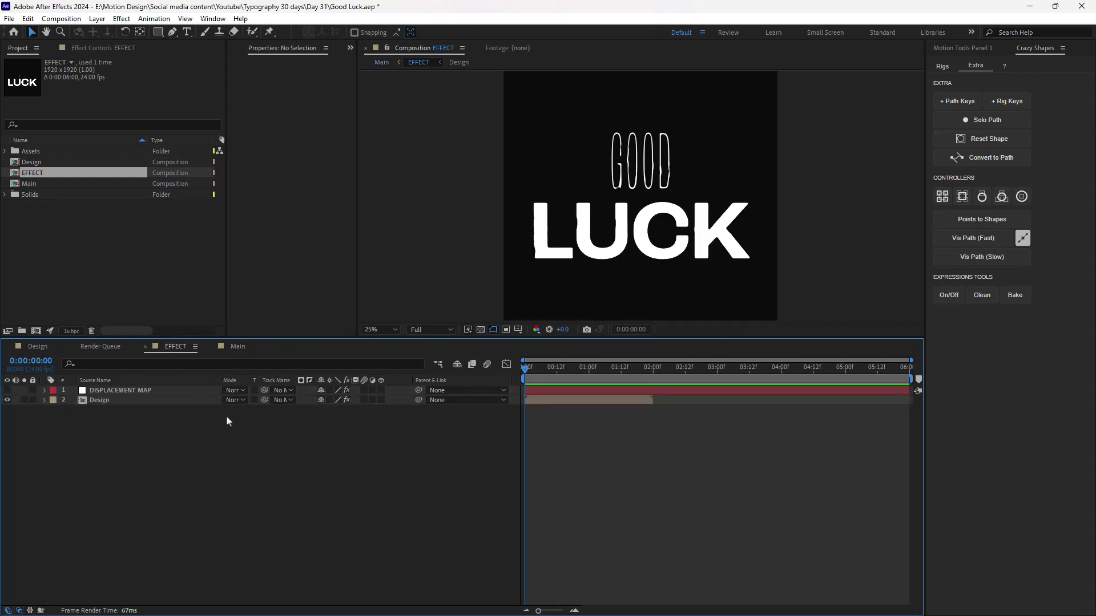
# Enable Time Remapping on the Design layer in the EFFECT comp
pyautogui.click(100, 403)
pyautogui.rightClick(101, 403)
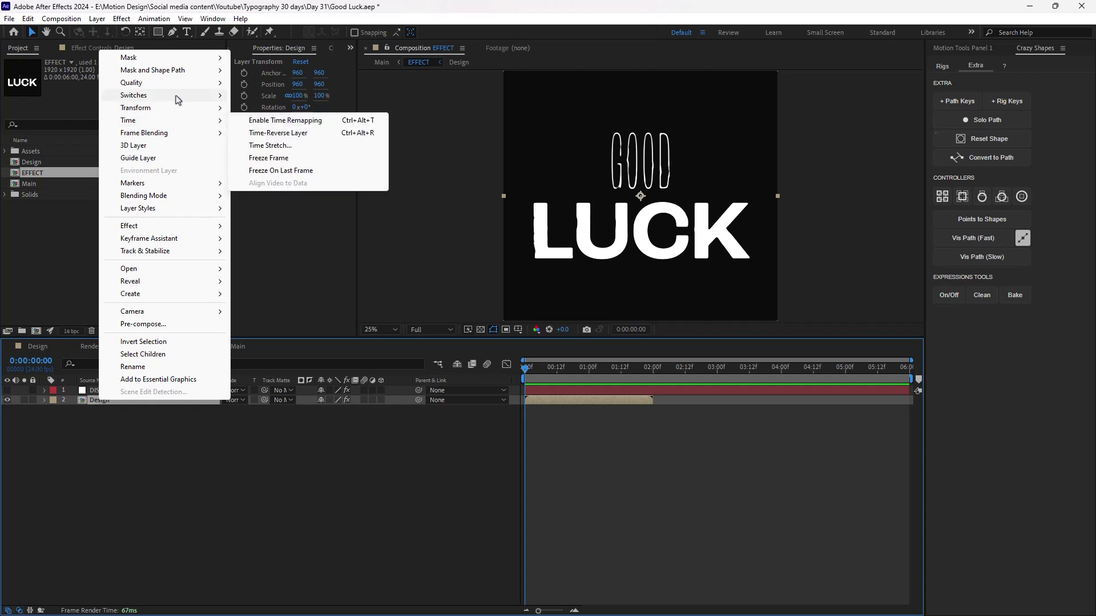
pyautogui.moveTo(201, 122)
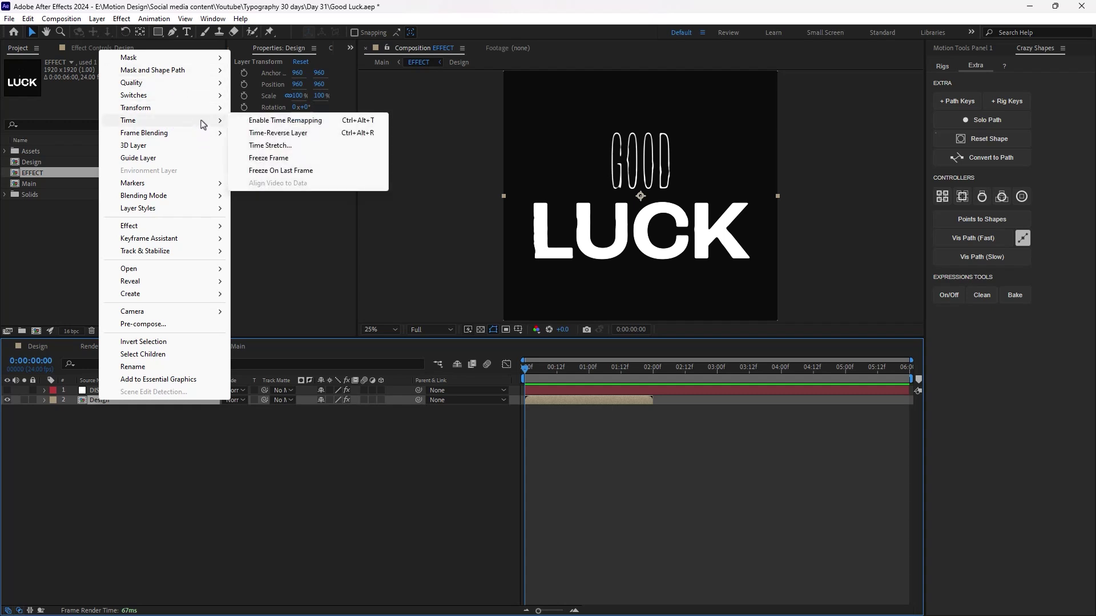
pyautogui.click(262, 121)
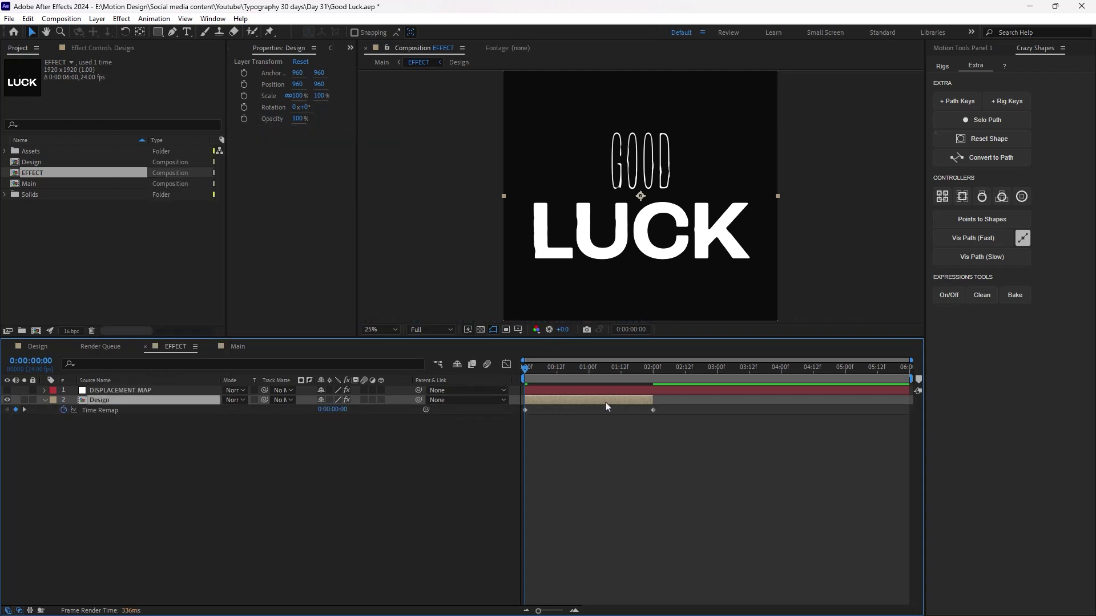
# Add a loopOut() expression to Time Remap, extend Design to the comp end, and preview the loop
pyautogui.keyDown('alt'); pyautogui.click(64, 410); pyautogui.keyUp('alt')
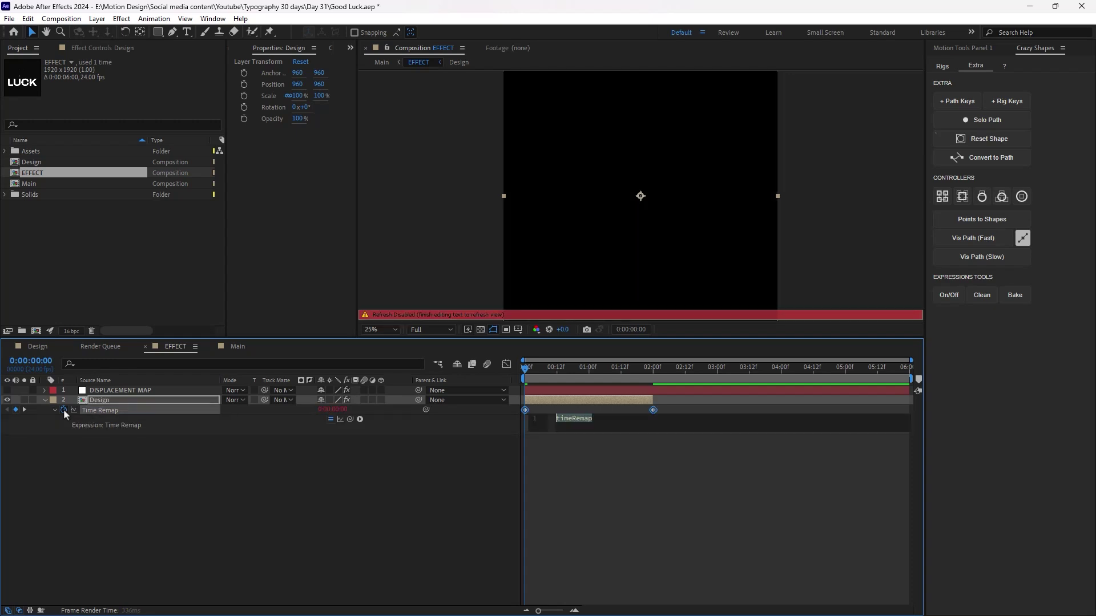
pyautogui.write('loop')
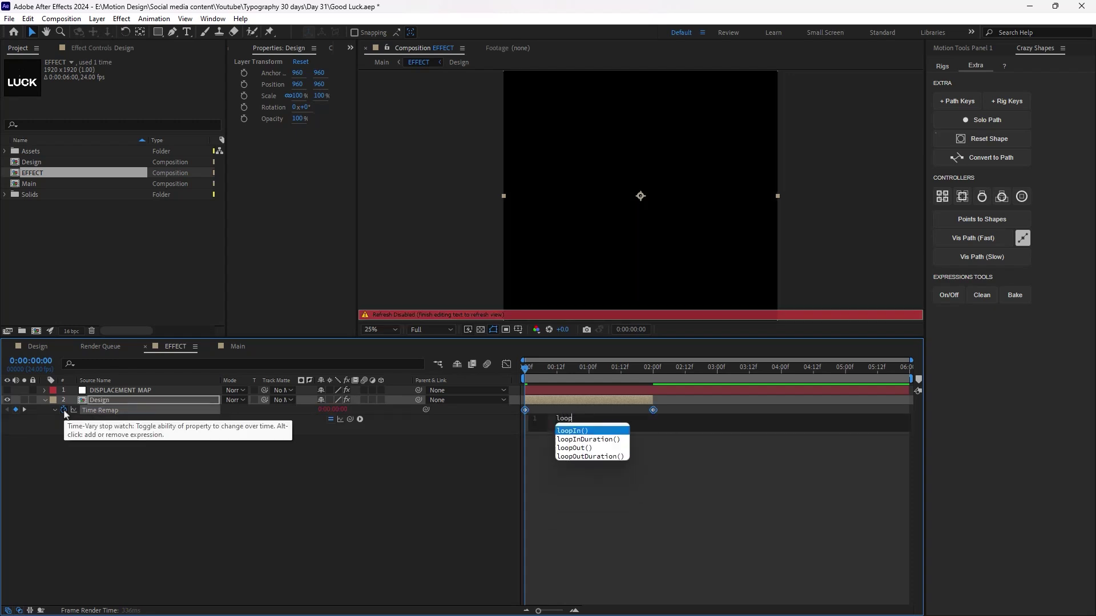
pyautogui.press('Down')
pyautogui.press('Return')
pyautogui.click(698, 417)
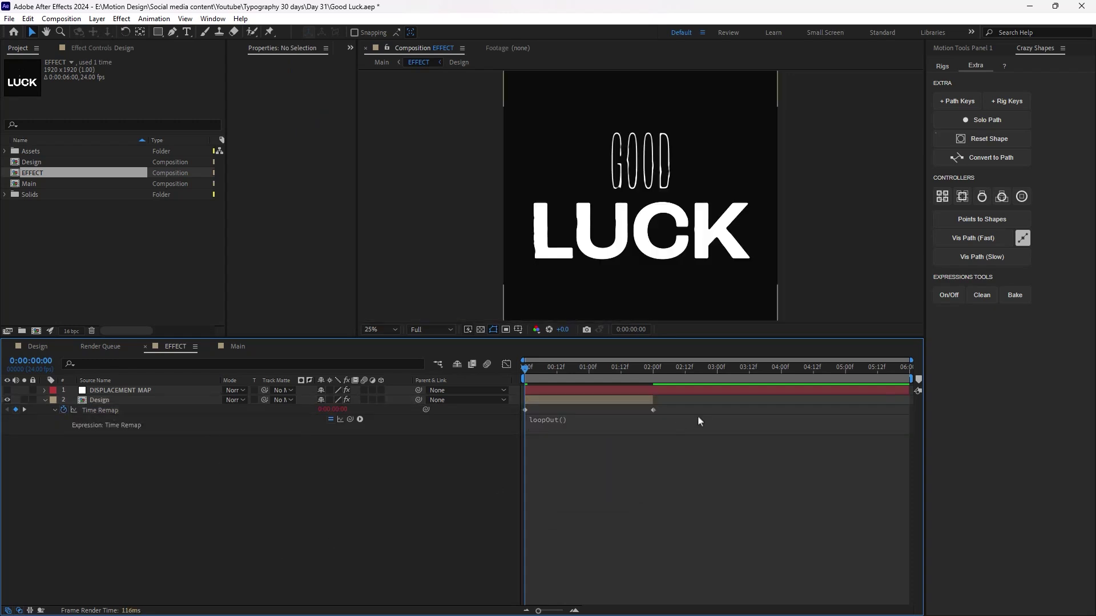
pyautogui.moveTo(655, 398); pyautogui.dragTo(912, 400)
pyautogui.press('space')
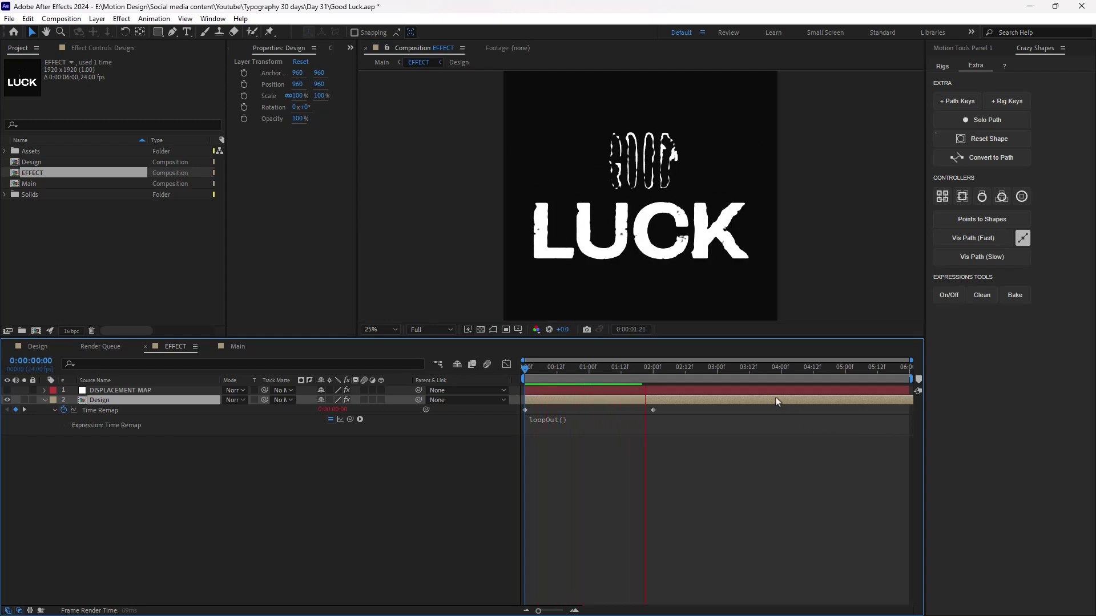
pyautogui.click(645, 436)
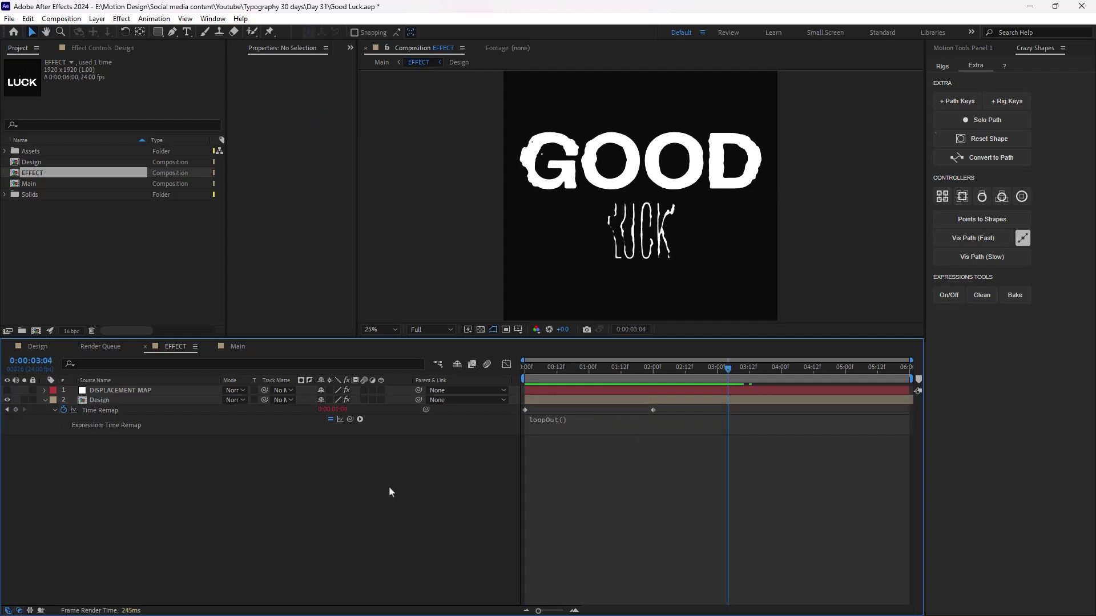
pyautogui.click(100, 410)
# In Main, slide the EFFECT layer's Time Remap keyframes to start at 0:00, then bring up the New Solid menu
pyautogui.click(237, 347)
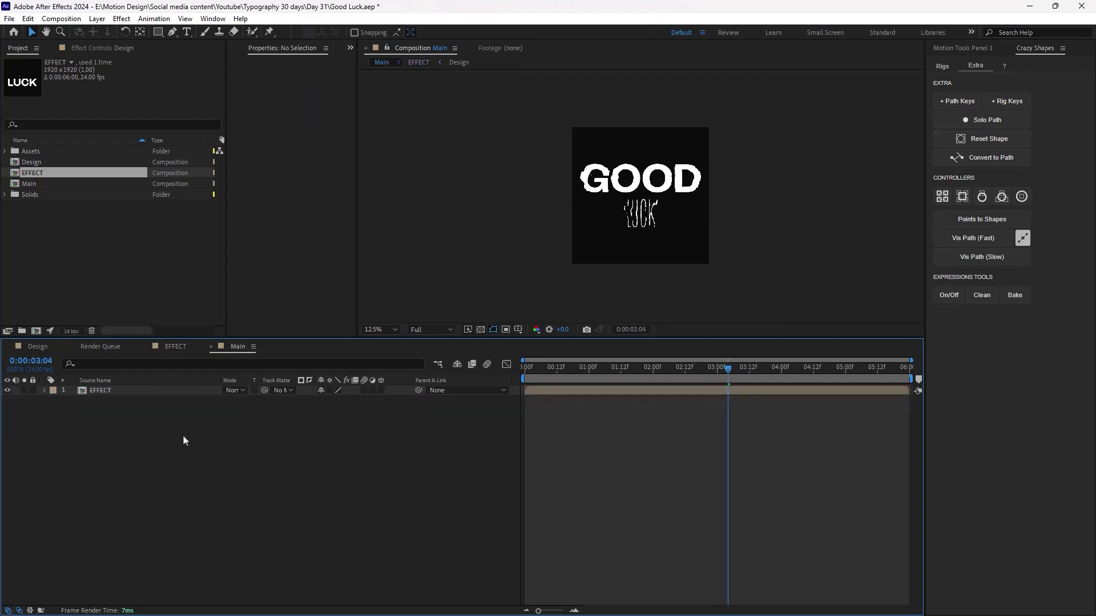
pyautogui.click(149, 391)
pyautogui.press('u')
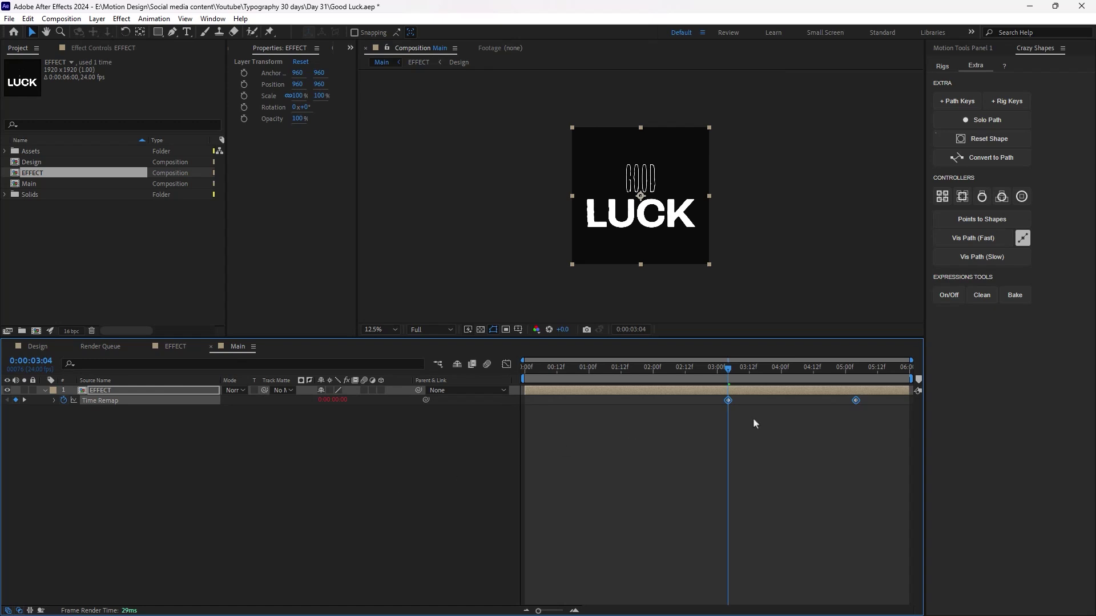
pyautogui.moveTo(724, 373); pyautogui.dragTo(450, 382)
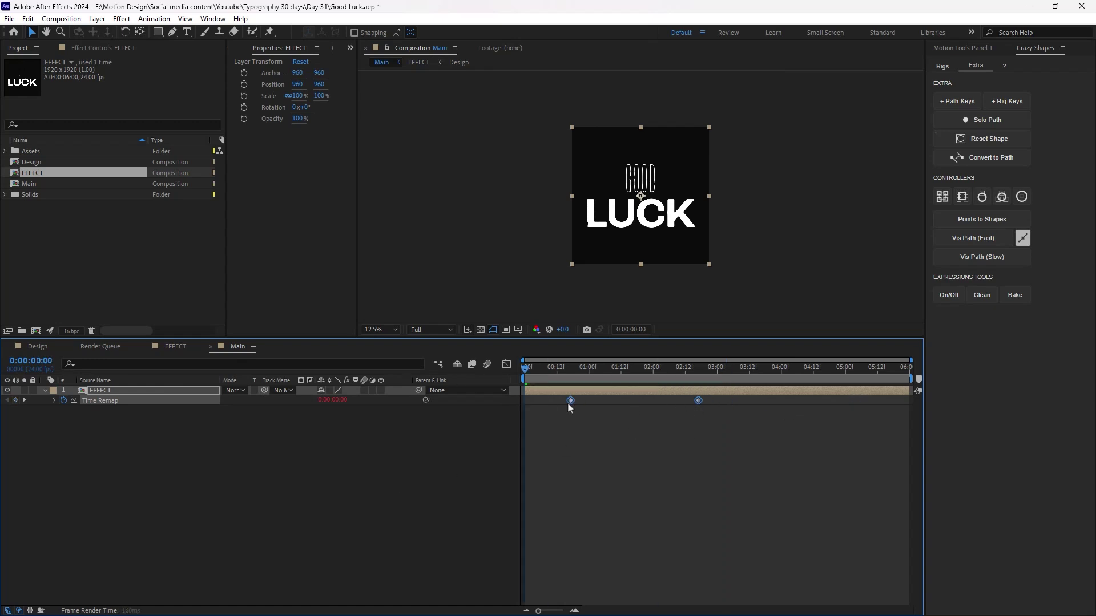
pyautogui.moveTo(530, 398); pyautogui.dragTo(522, 400)
pyautogui.click(316, 452)
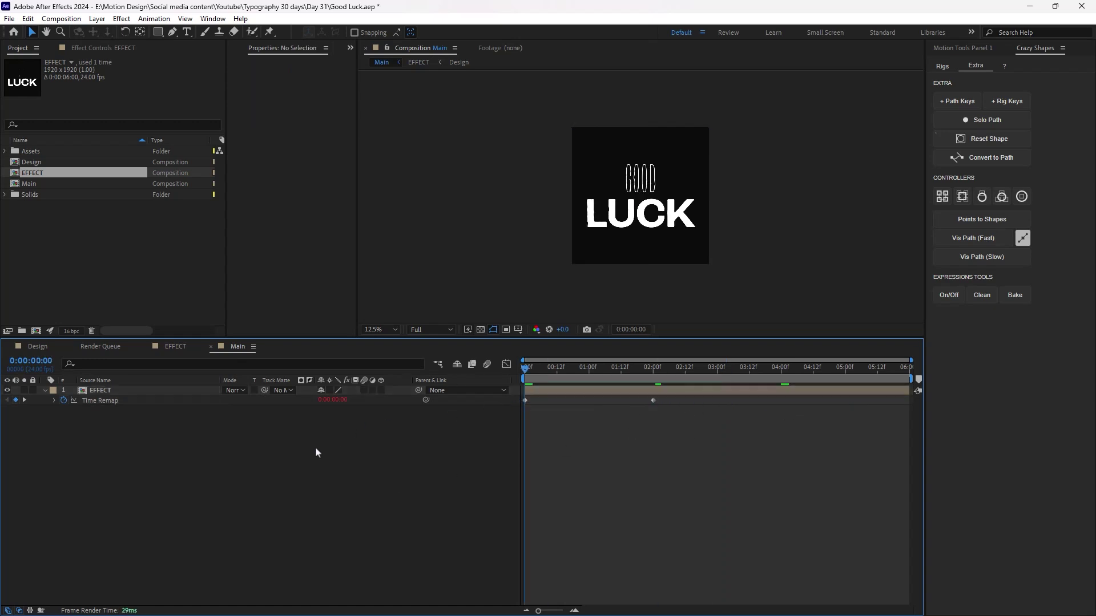
pyautogui.rightClick(199, 466)
pyautogui.moveTo(300, 468)
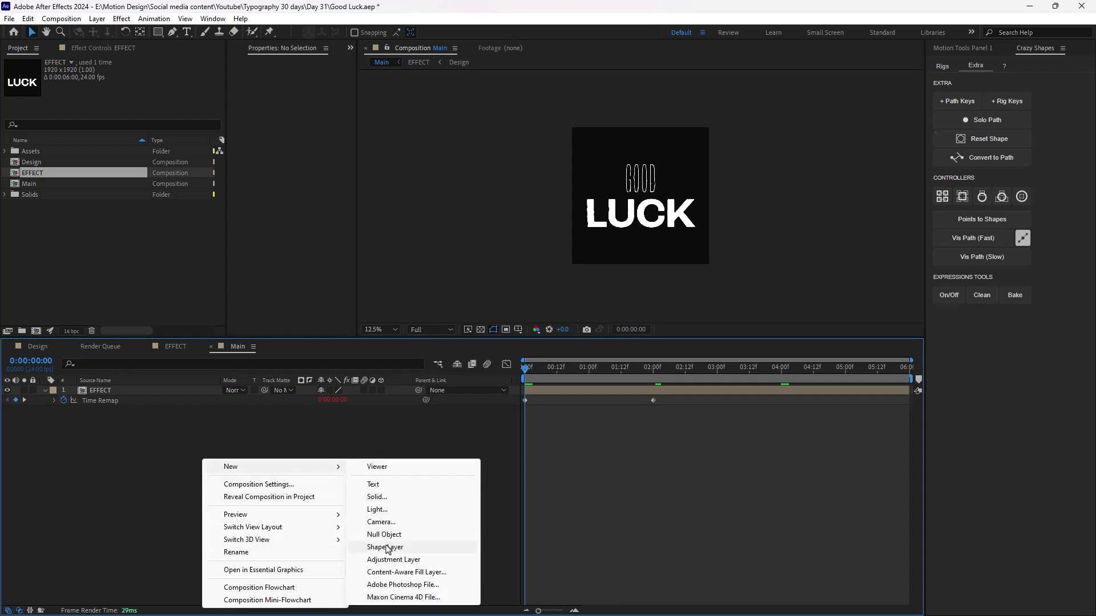
# Create a near-black 151414 solid named Background and send it beneath the EFFECT layer
pyautogui.click(377, 497)
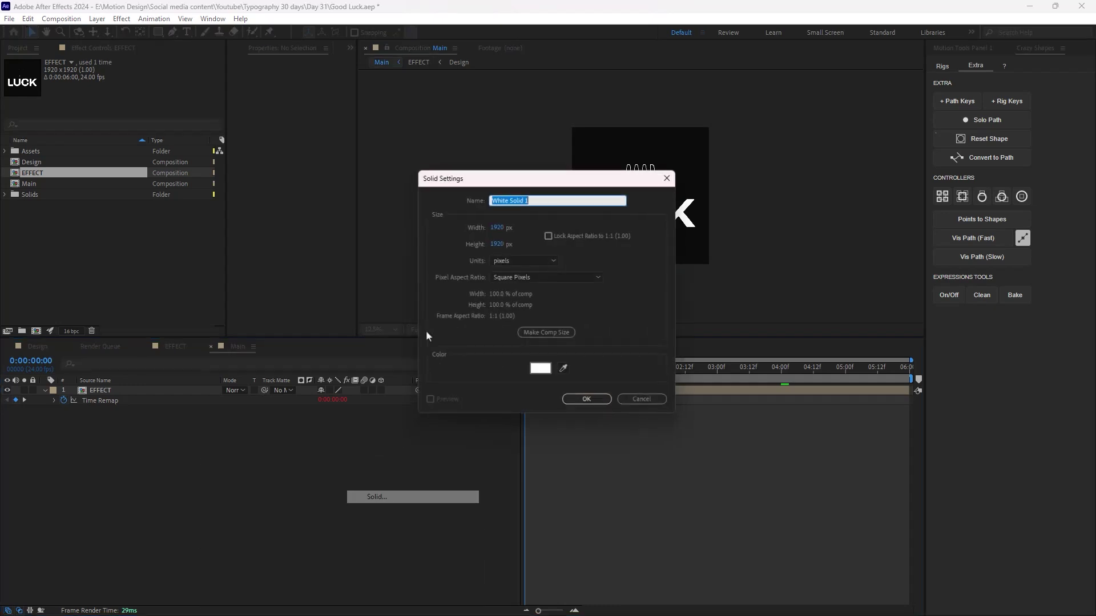
pyautogui.write('Back')
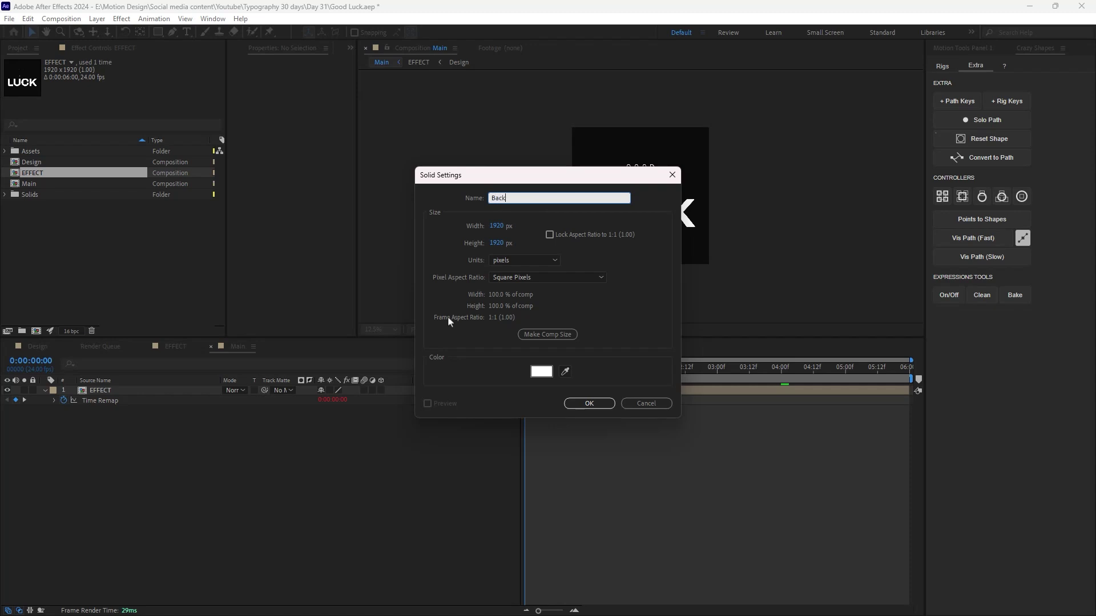
pyautogui.write('ground')
pyautogui.click(541, 372)
pyautogui.click(416, 362)
pyautogui.moveTo(415, 362); pyautogui.dragTo(398, 365)
pyautogui.click(661, 230)
pyautogui.click(588, 405)
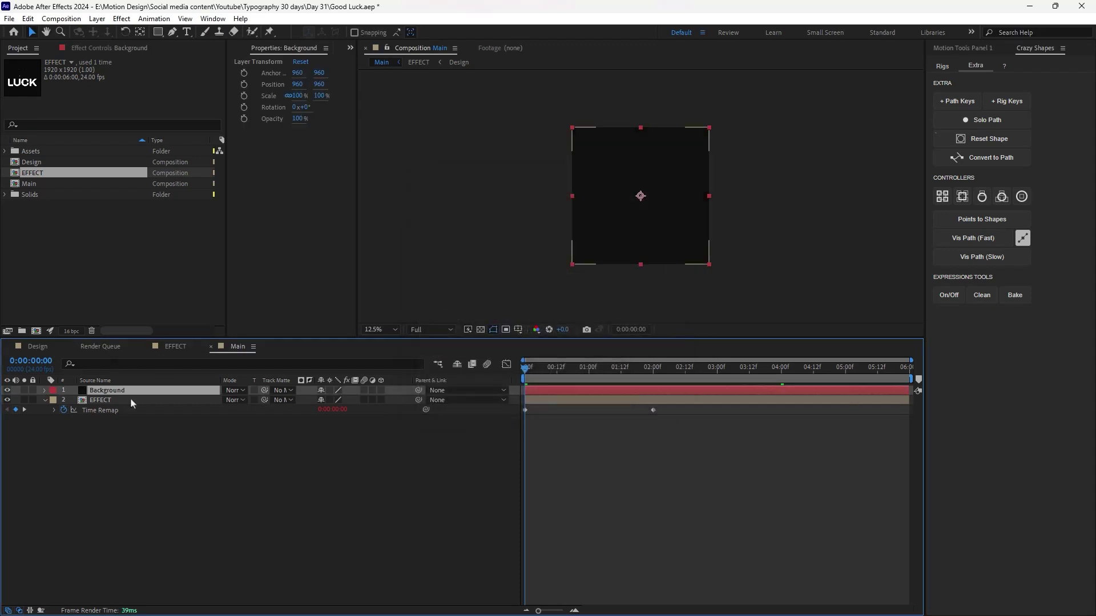
pyautogui.hotkey('ctrl', 'shift', '[')
pyautogui.click(217, 497)
# Duplicate EFFECT twice and offset the second copy's Time Remap keyframes by two frames
pyautogui.hotkey('ctrl', 'Down')
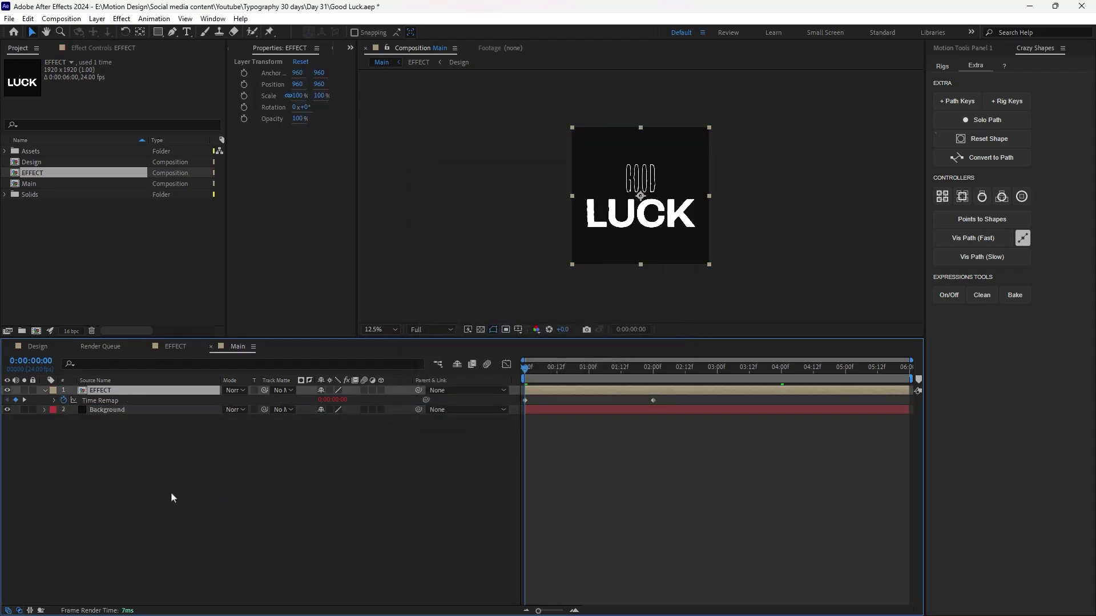
pyautogui.hotkey('ctrl', 'd')
pyautogui.hotkey('ctrl', 'd')
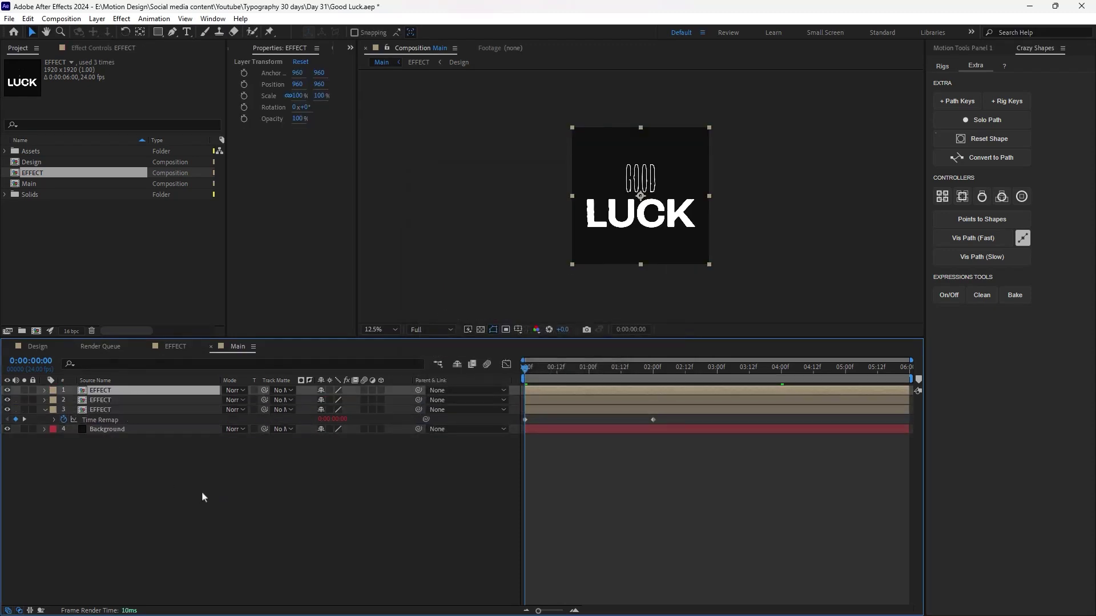
pyautogui.click(104, 412)
pyautogui.click(145, 403)
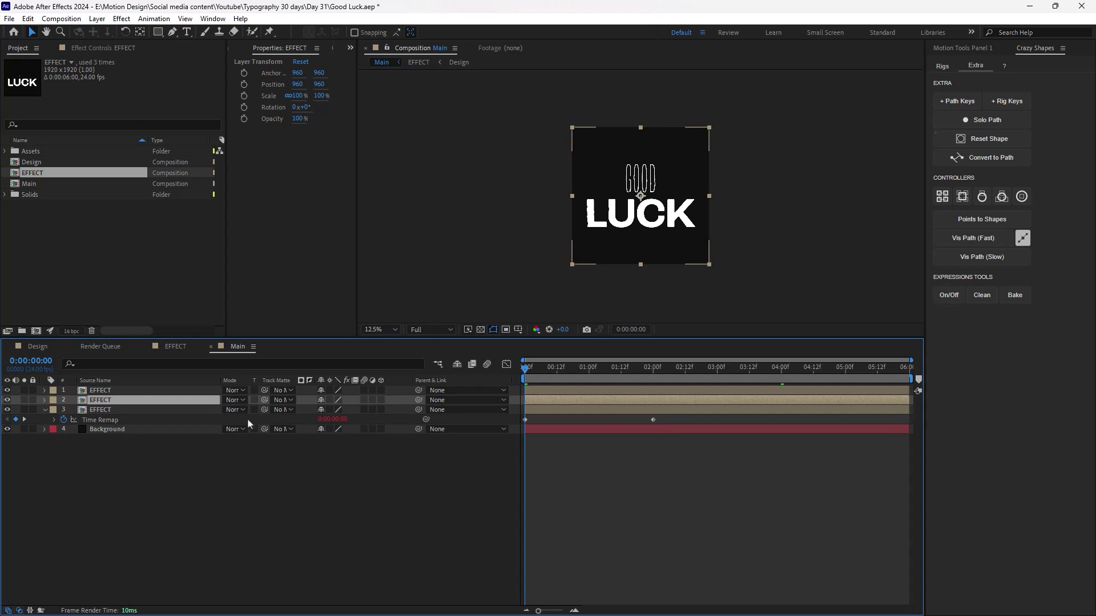
pyautogui.press('u')
pyautogui.click(161, 411)
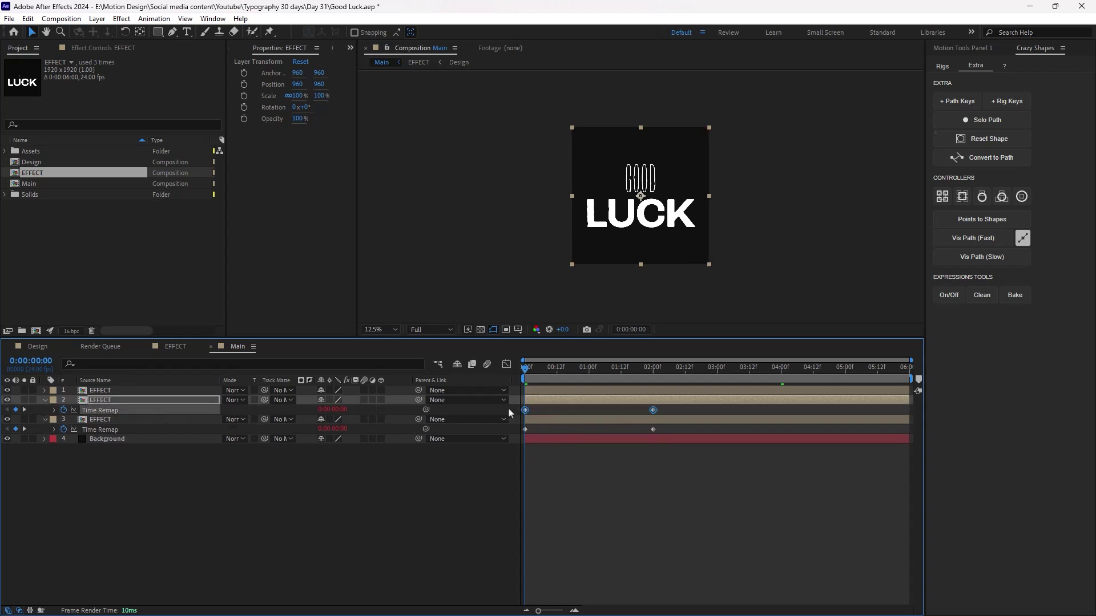
pyautogui.moveTo(526, 412); pyautogui.dragTo(513, 409)
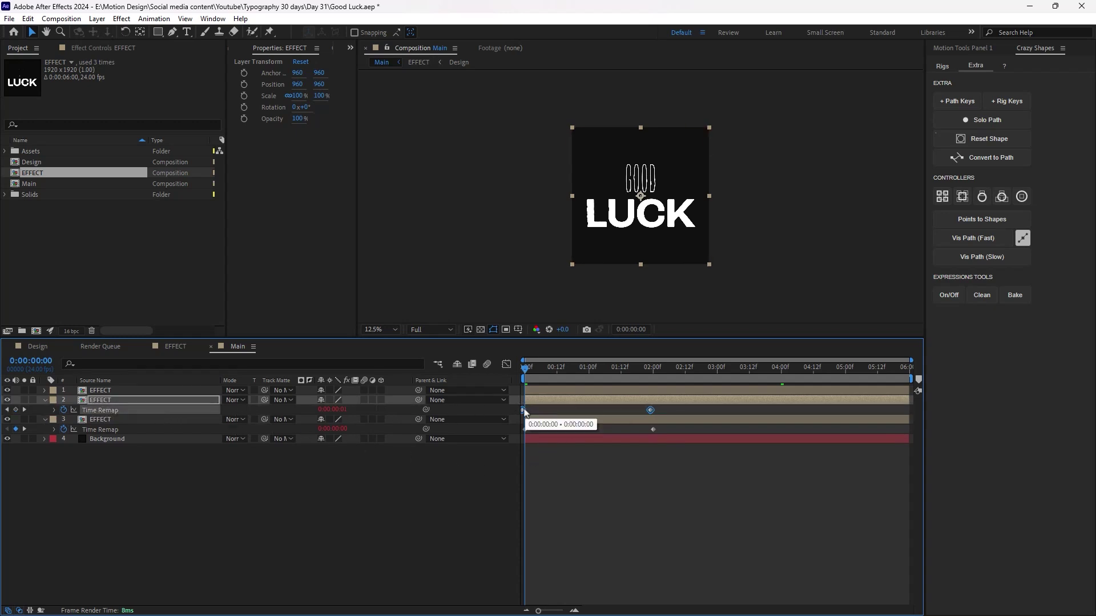
# Offset the first copy's Time Remap keyframes a few frames and preview the staggered animation
pyautogui.click(148, 393)
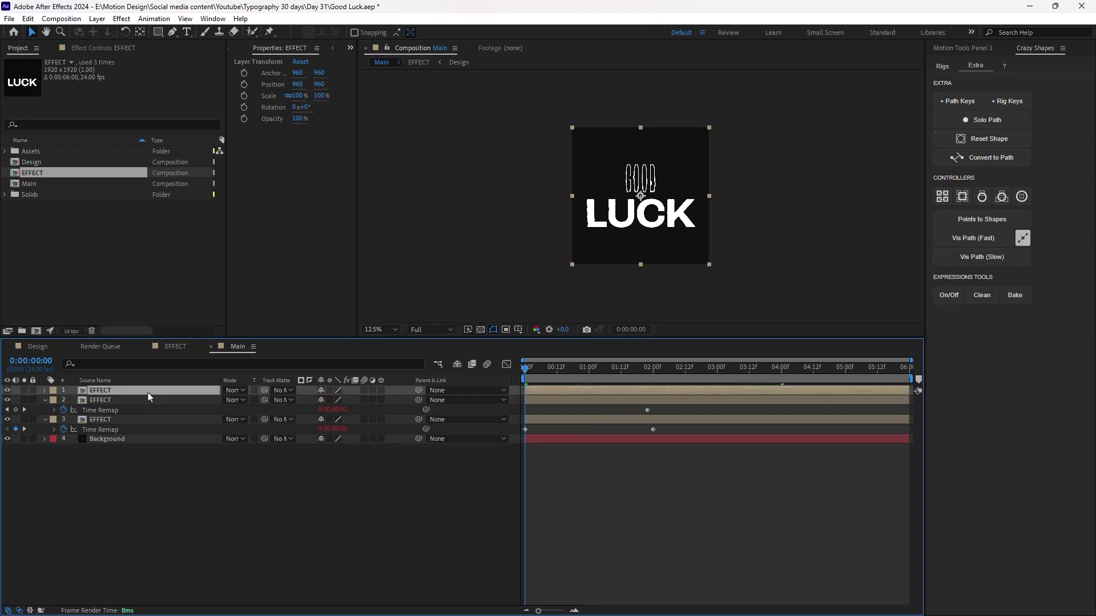
pyautogui.press('u')
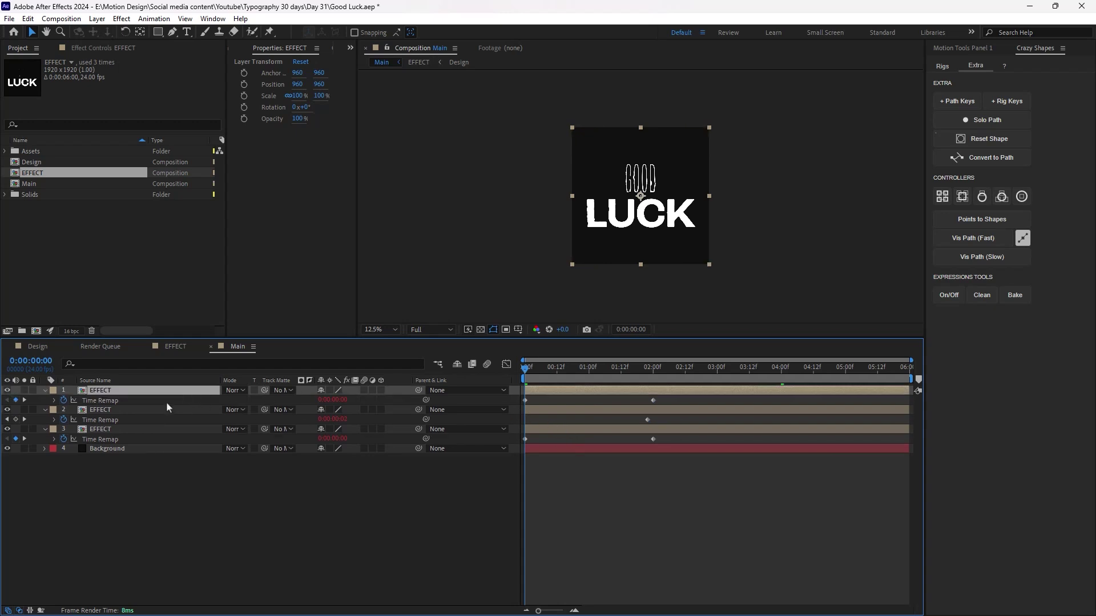
pyautogui.click(161, 401)
pyautogui.moveTo(521, 403); pyautogui.dragTo(515, 403)
pyautogui.press('space')
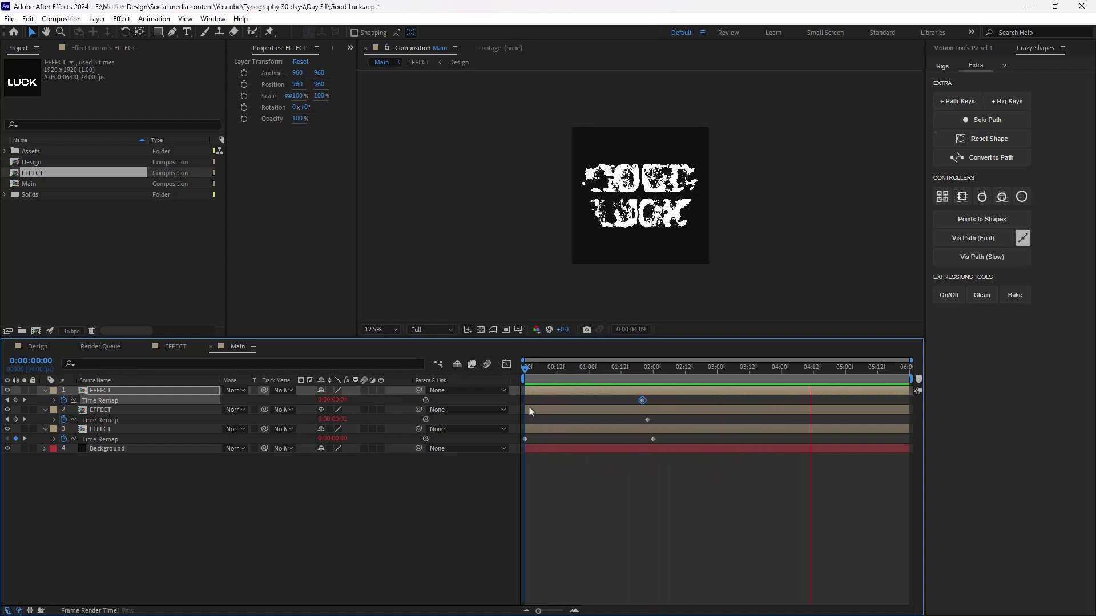
pyautogui.press('space')
# In the EFFECT comp, set the DISPLACEMENT MAP layer's Cell Pattern to Pillow
pyautogui.click(175, 346)
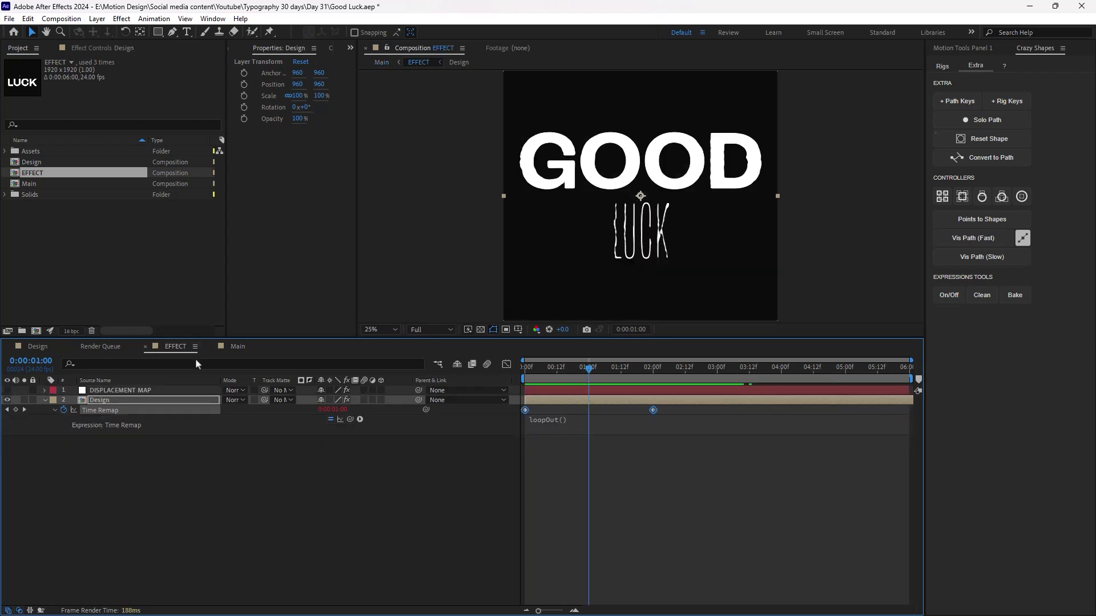
pyautogui.click(146, 390)
pyautogui.click(102, 48)
pyautogui.click(168, 82)
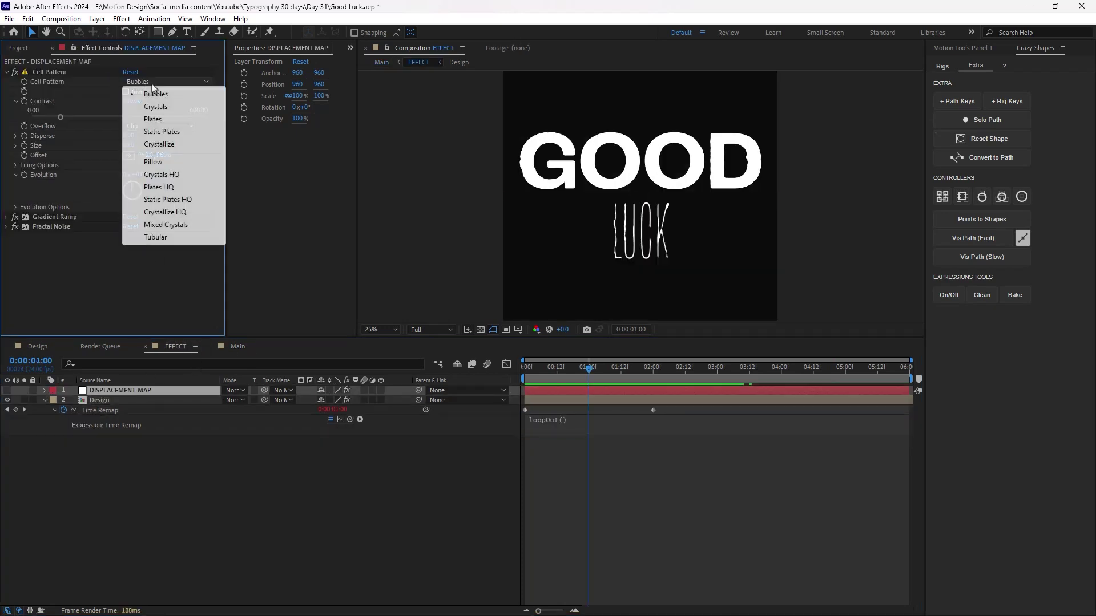
pyautogui.click(177, 164)
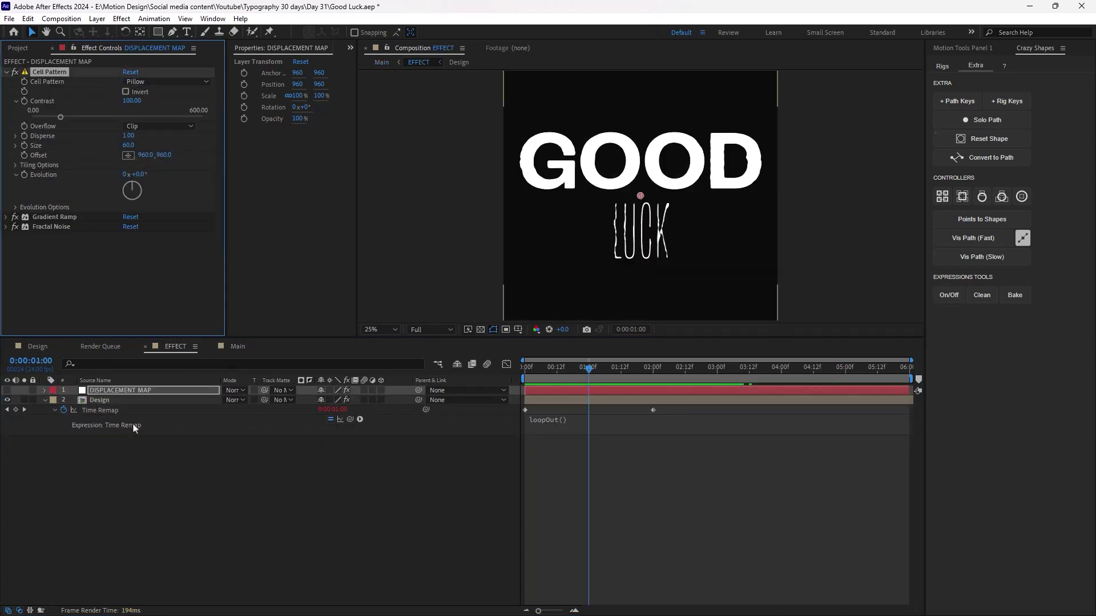
# Preview the Design comp, then select Main's third EFFECT layer to add an effect
pyautogui.click(43, 348)
pyautogui.press('space')
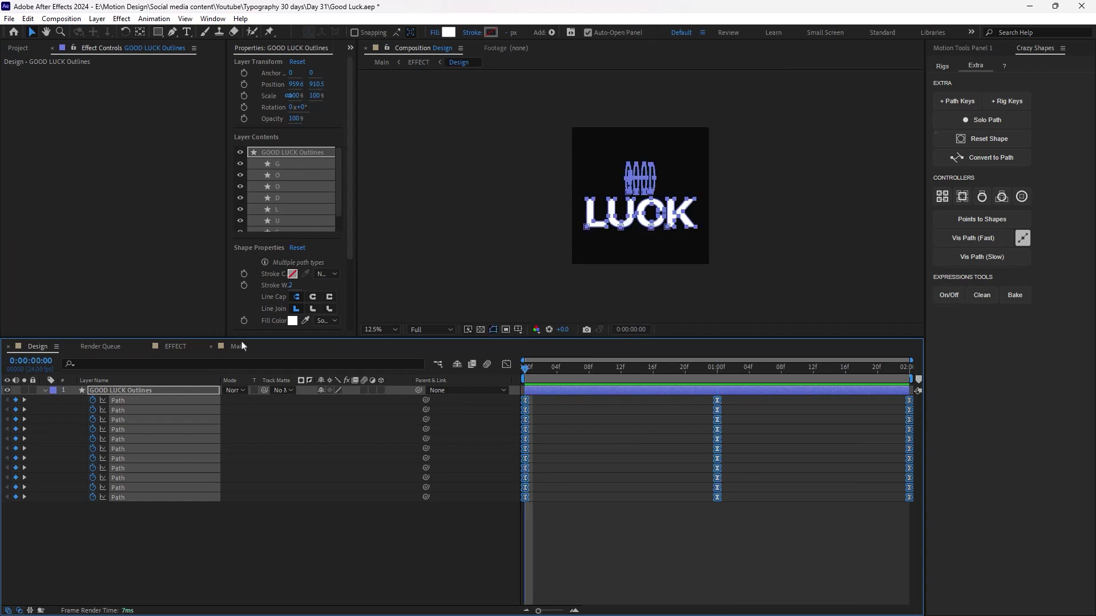
pyautogui.click(237, 347)
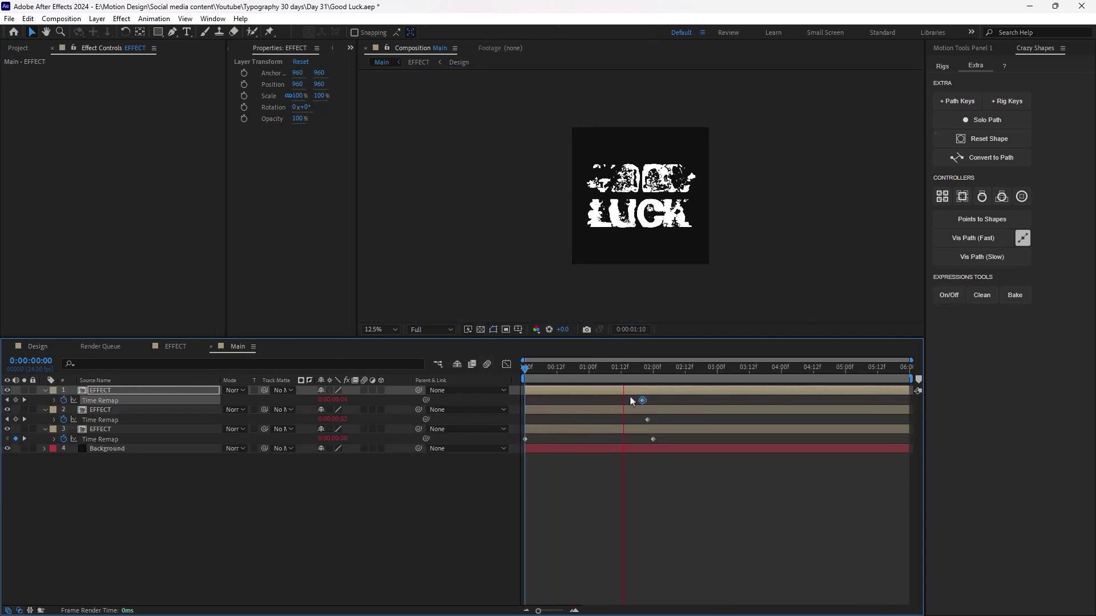
pyautogui.click(159, 501)
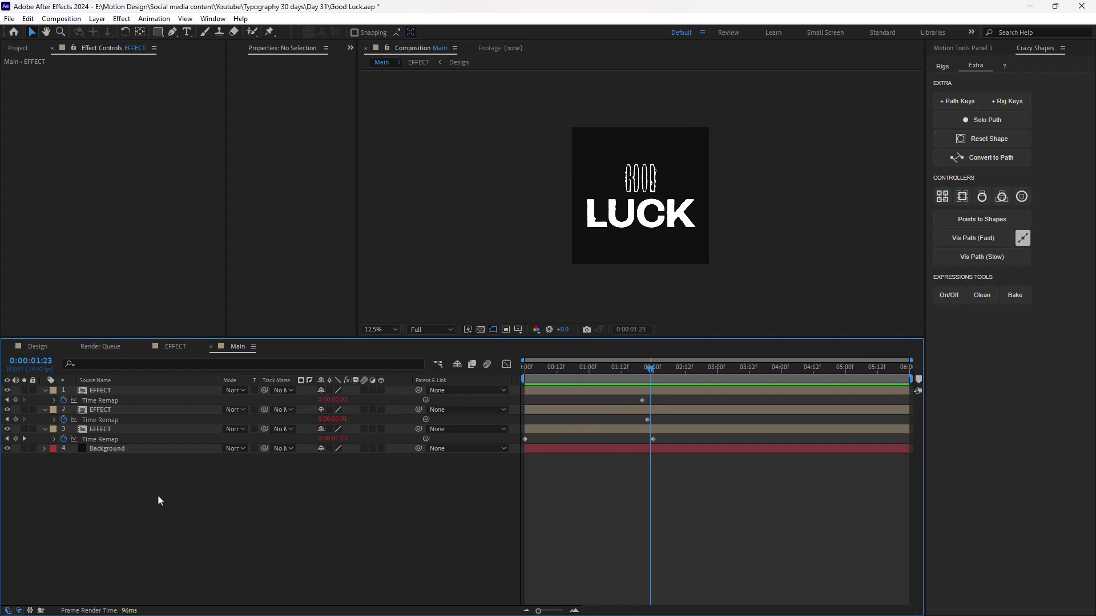
pyautogui.click(111, 427)
pyautogui.hotkey('ctrl', 'space')
# Paste the Fill effect onto the middle and top EFFECT duplicates
pyautogui.press('Escape')
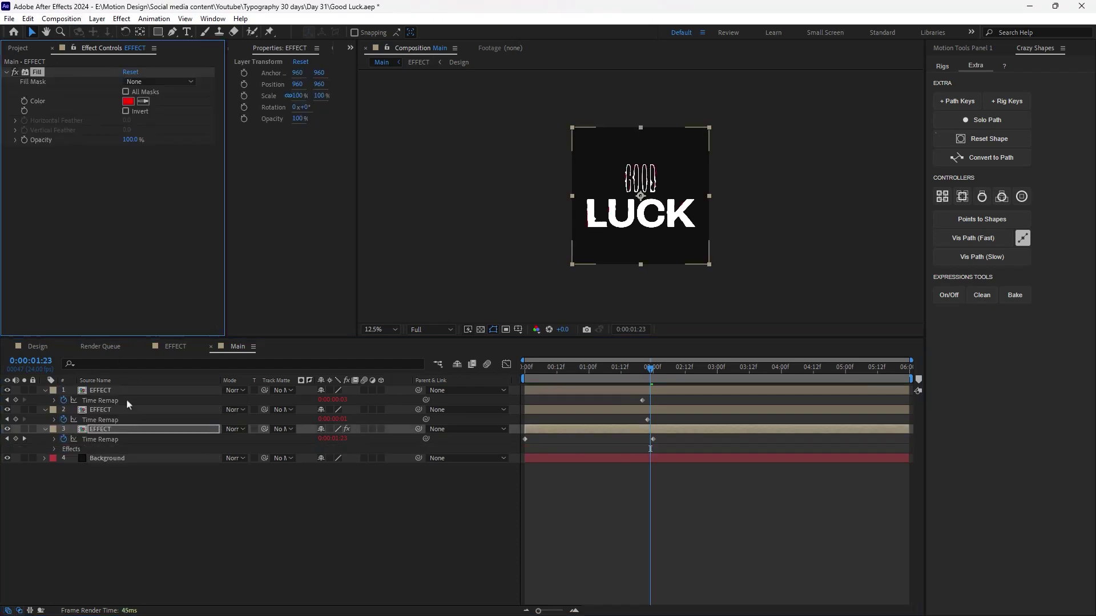
pyautogui.click(123, 410)
pyautogui.hotkey('ctrl', 'v')
pyautogui.click(117, 390)
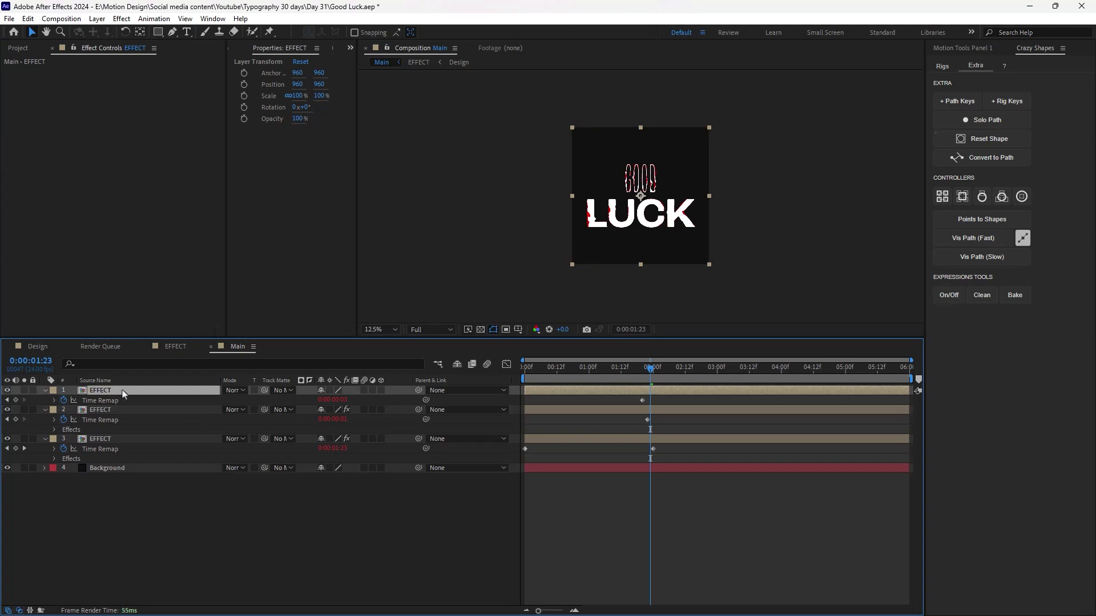
pyautogui.hotkey('ctrl', 'v')
pyautogui.click(118, 448)
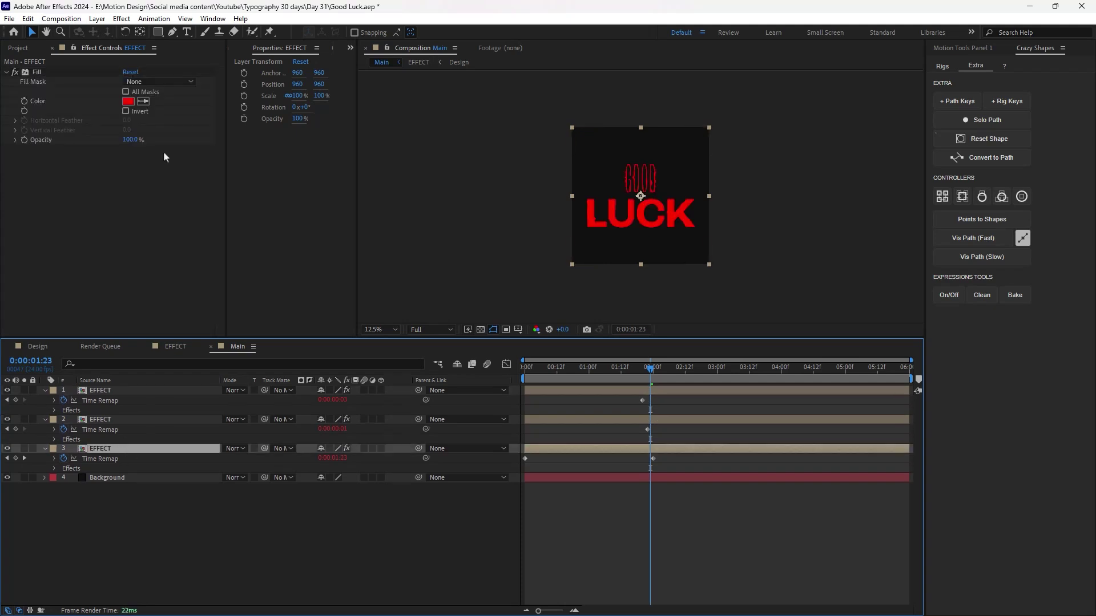
# Set the middle EFFECT layer's Fill color to near-white FFF2F2
pyautogui.click(146, 420)
pyautogui.click(127, 101)
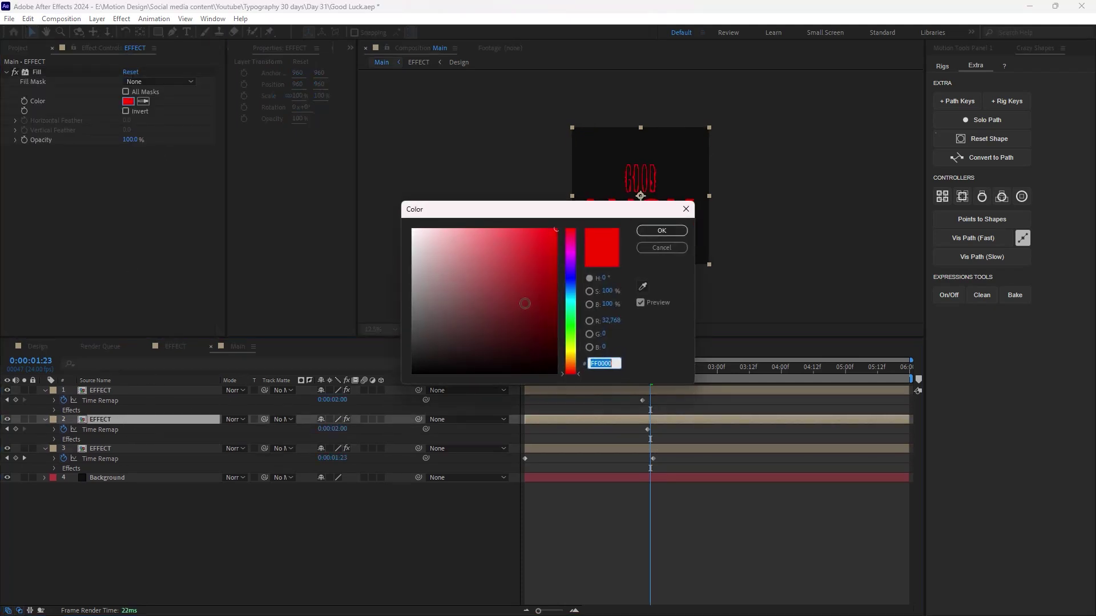
pyautogui.moveTo(524, 304); pyautogui.dragTo(419, 216)
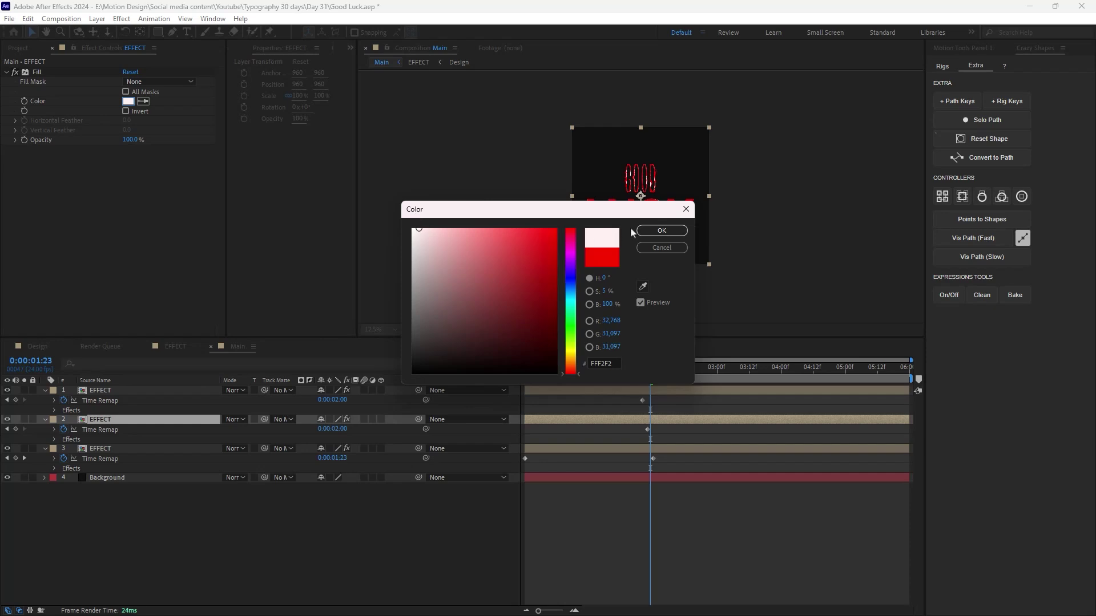
pyautogui.click(648, 230)
# Set the top EFFECT layer's Fill color to purple 7900BF and preview from the start
pyautogui.click(130, 393)
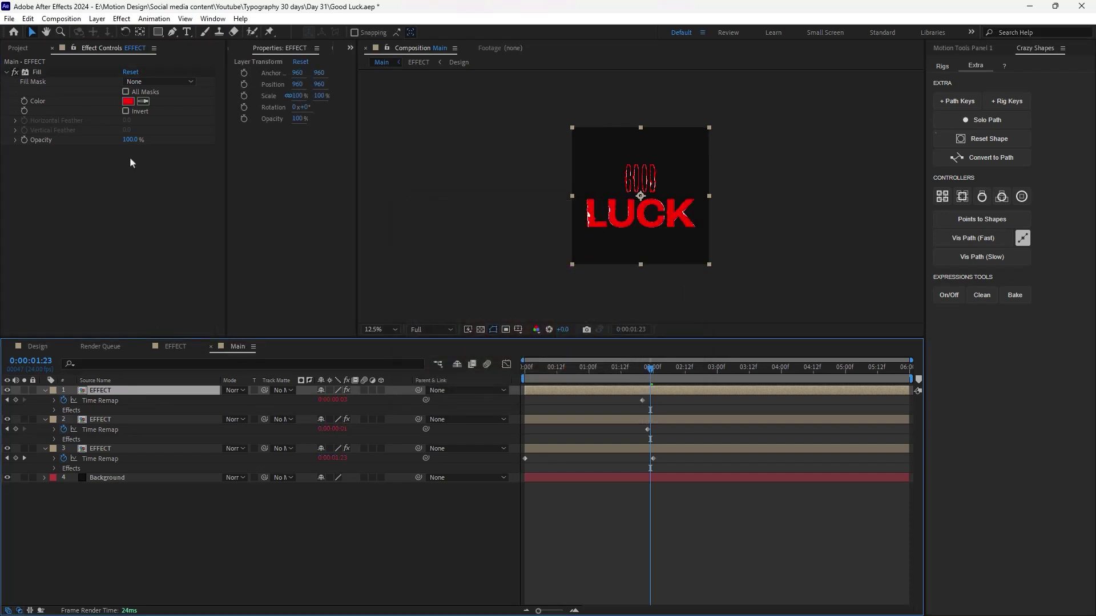
pyautogui.click(129, 101)
pyautogui.moveTo(569, 313)
pyautogui.mouseDown()
pyautogui.moveTo(570, 291)
pyautogui.moveTo(556, 276)
pyautogui.moveTo(572, 268)
pyautogui.moveTo(565, 263)
pyautogui.mouseUp()
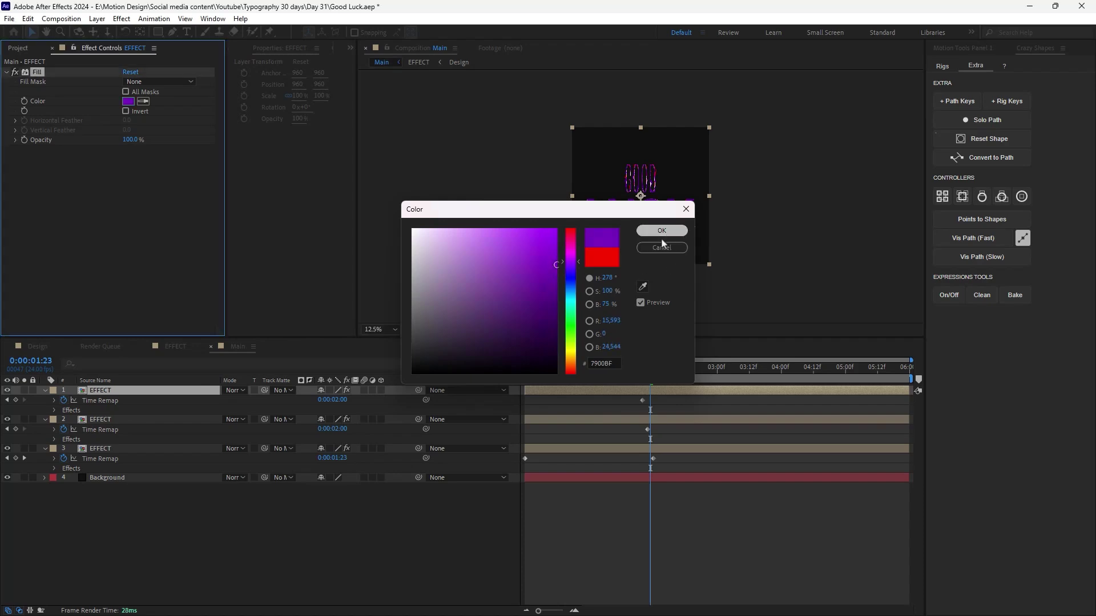
pyautogui.click(662, 231)
pyautogui.press('Home')
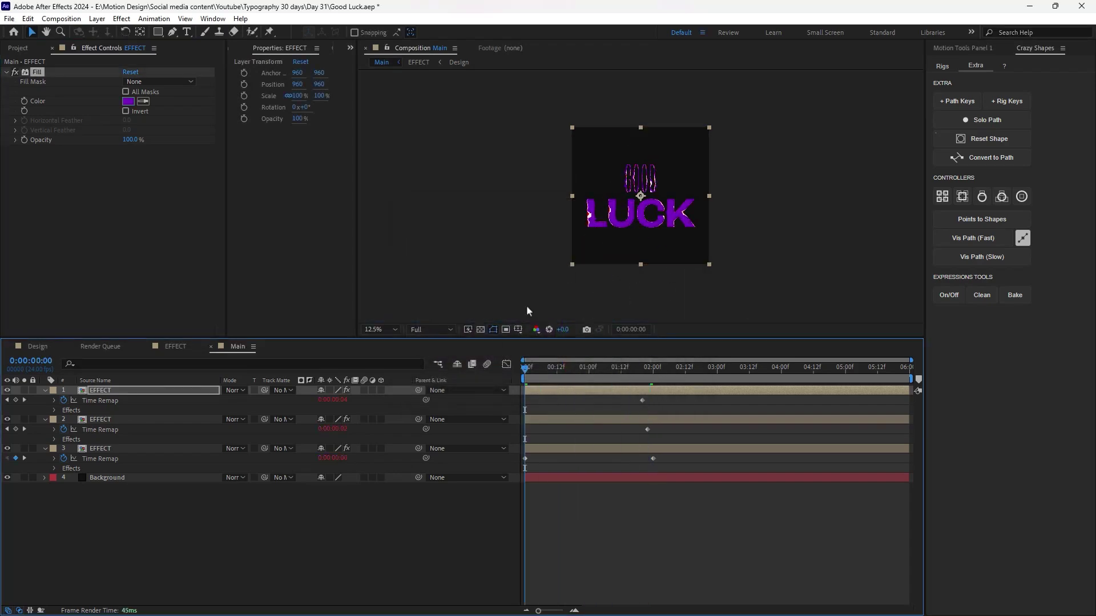
pyautogui.press('.')
pyautogui.press('space')
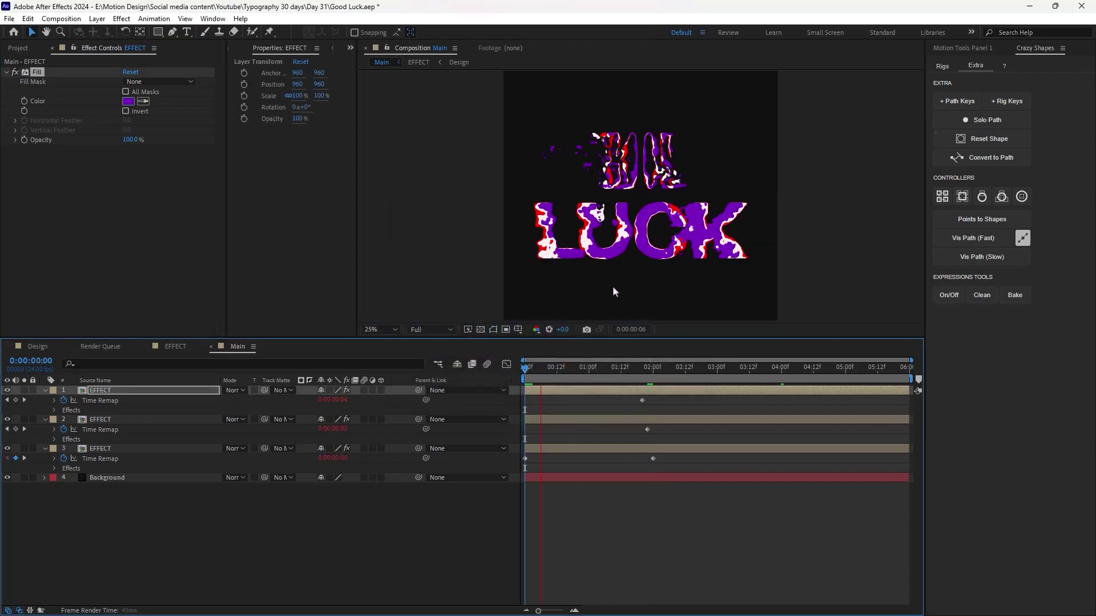
# Change the top EFFECT layer's Fill color from purple to teal
pyautogui.click(128, 101)
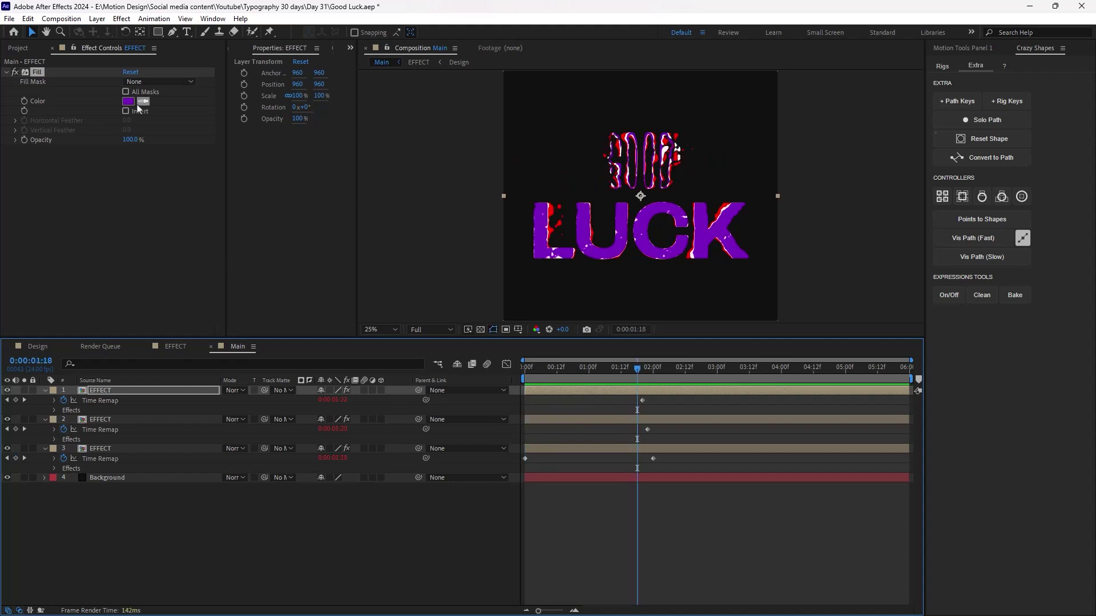
pyautogui.click(570, 273)
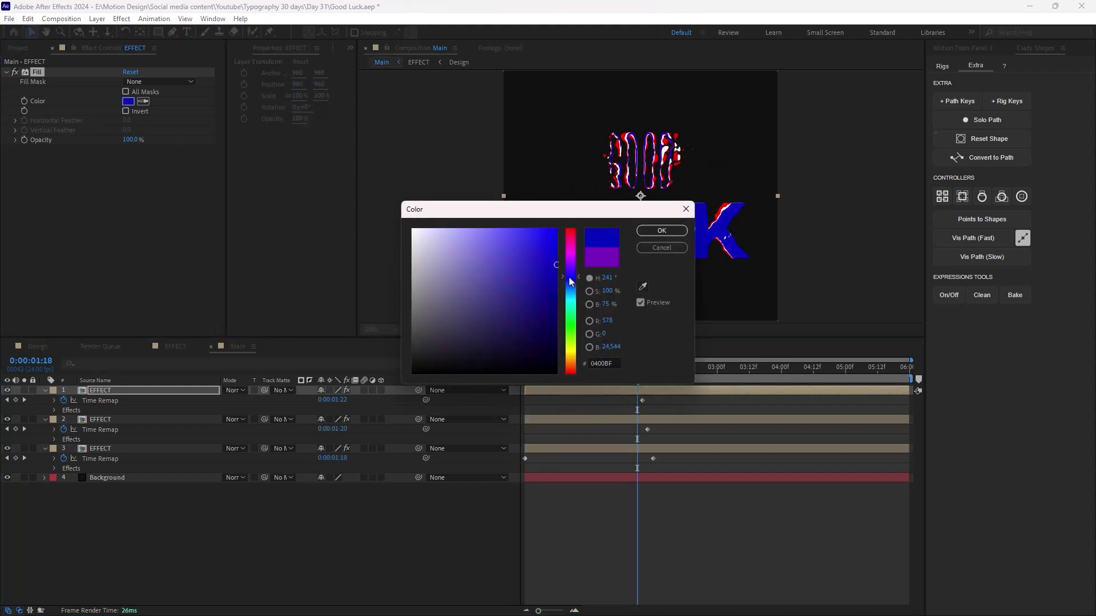
pyautogui.click(530, 283)
pyautogui.moveTo(530, 283); pyautogui.dragTo(519, 293)
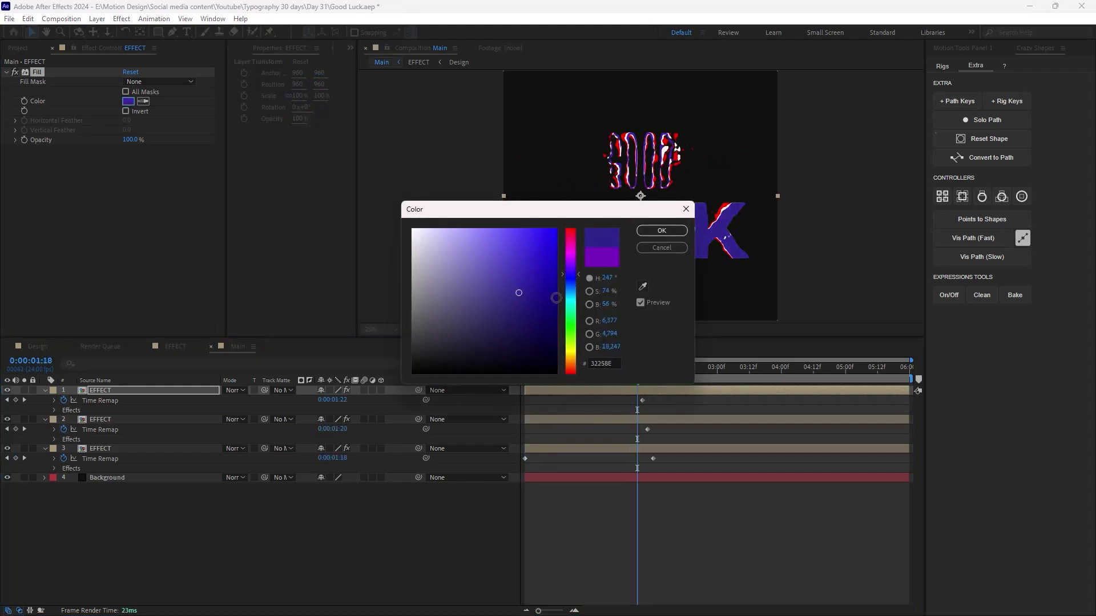
pyautogui.click(570, 298)
pyautogui.click(662, 230)
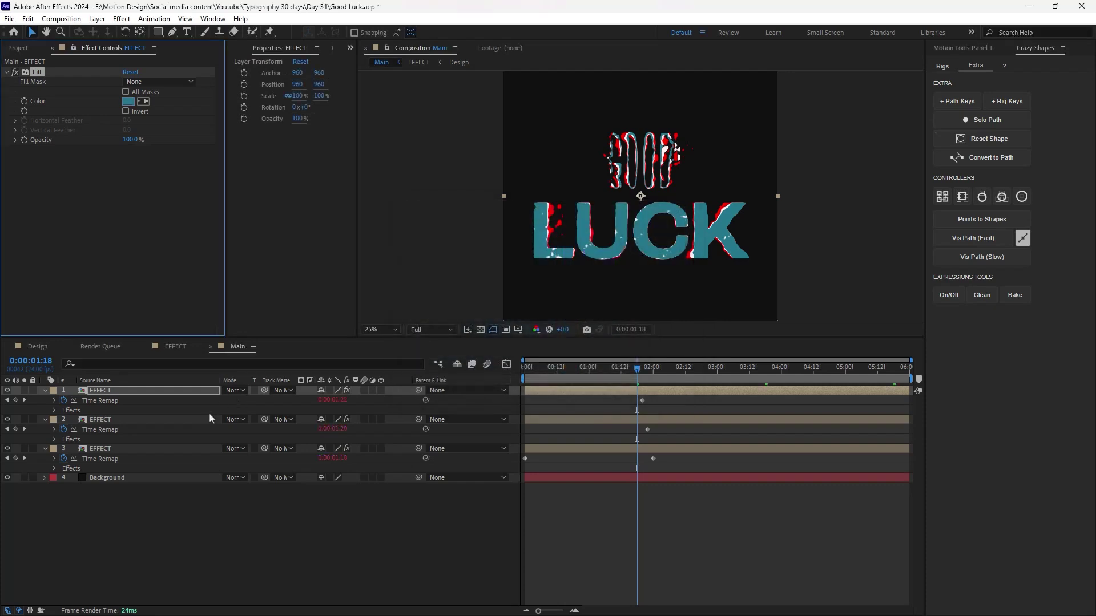
# Change the bottom EFFECT layer's Fill color to light blue 0090FF and rewind to the start
pyautogui.click(172, 448)
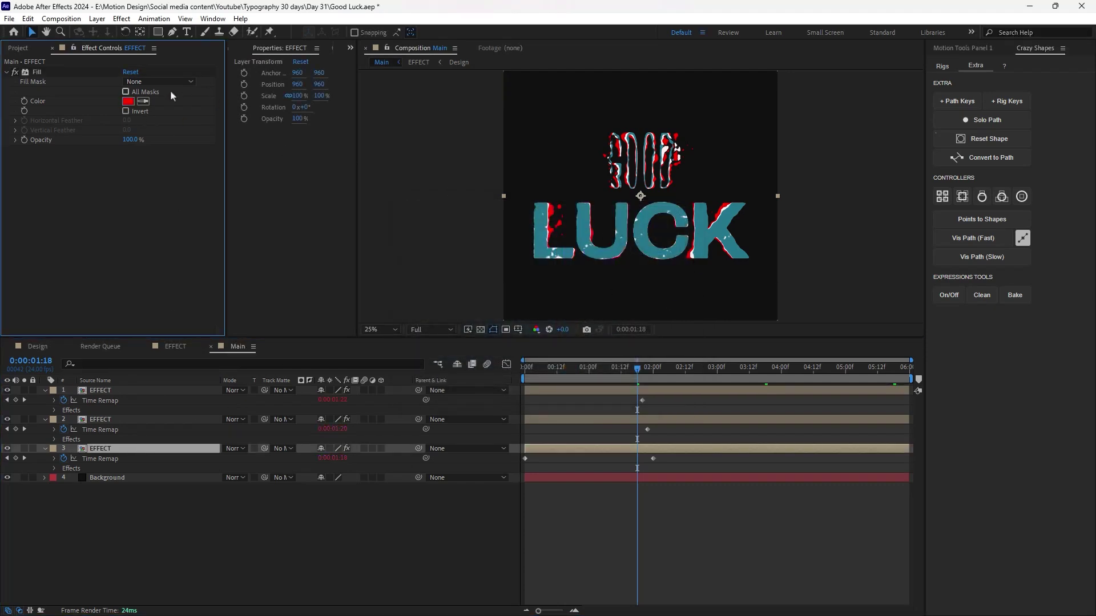
pyautogui.click(129, 101)
pyautogui.click(569, 260)
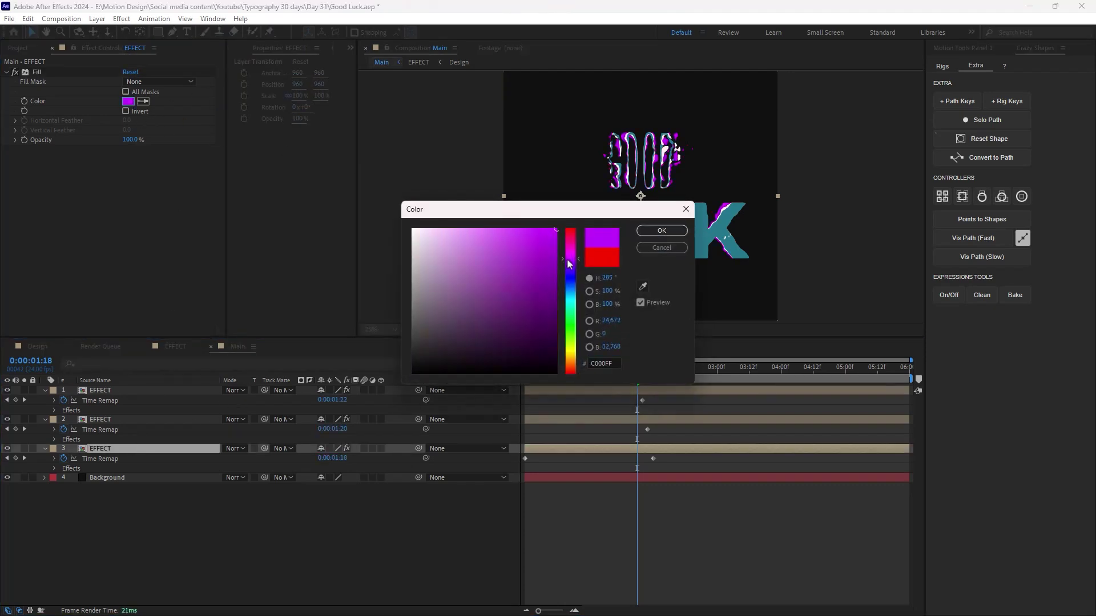
pyautogui.moveTo(569, 264)
pyautogui.mouseDown()
pyautogui.moveTo(574, 309)
pyautogui.moveTo(573, 296)
pyautogui.mouseUp()
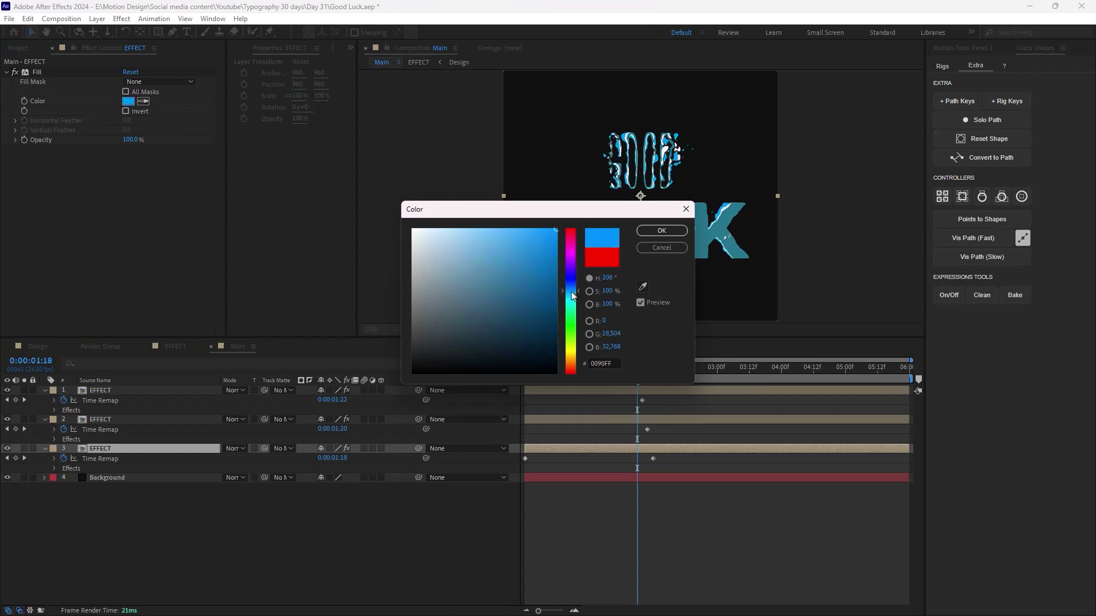
pyautogui.click(661, 231)
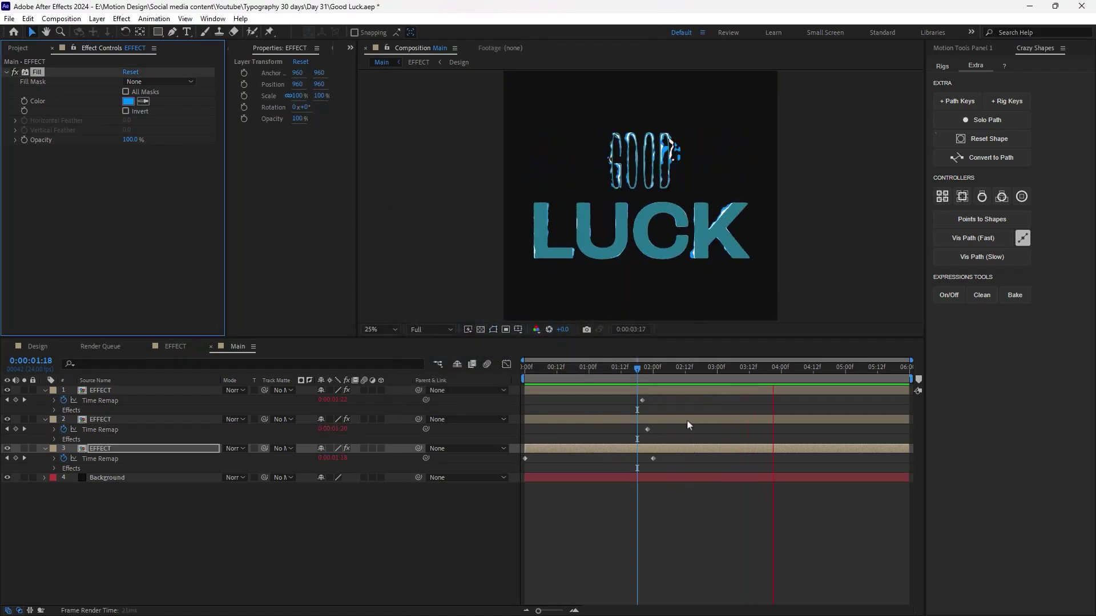
pyautogui.click(513, 437)
pyautogui.press('Home')
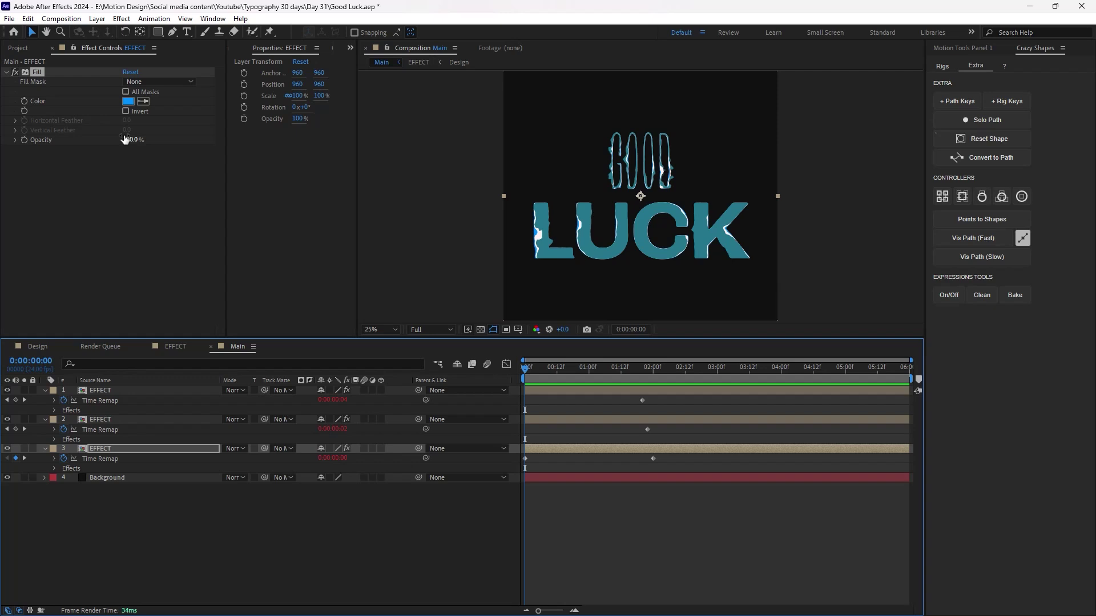
pyautogui.click(31, 50)
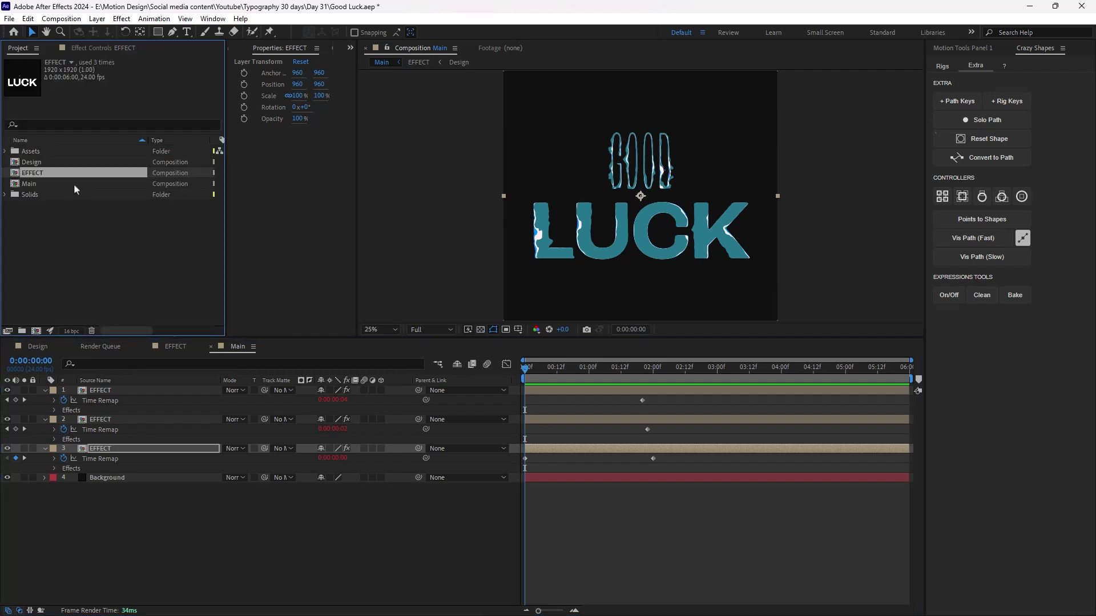
# Add Texture_1 from Assets to Main, scaled to 155% in Difference mode
pyautogui.click(6, 151)
pyautogui.moveTo(46, 162); pyautogui.dragTo(92, 390)
pyautogui.press(',')
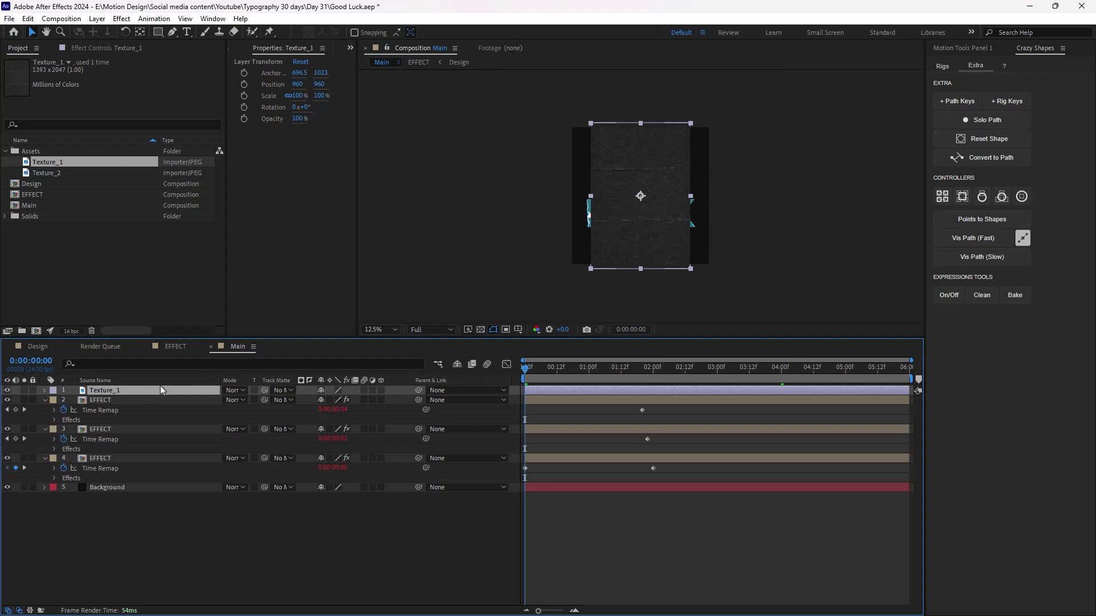
pyautogui.press('s')
pyautogui.moveTo(336, 399); pyautogui.dragTo(373, 407)
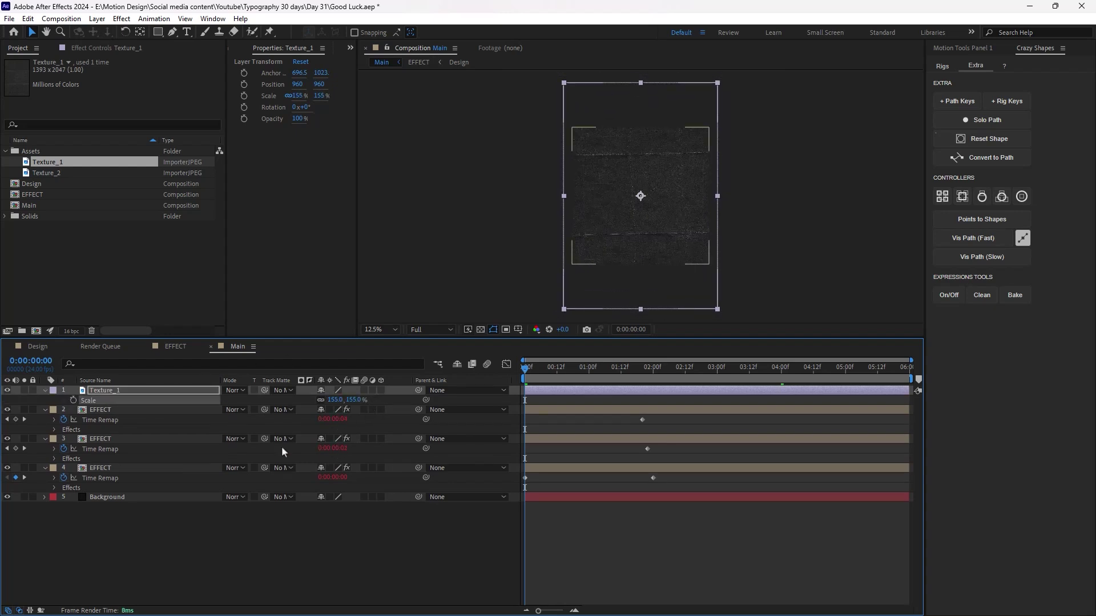
pyautogui.click(239, 392)
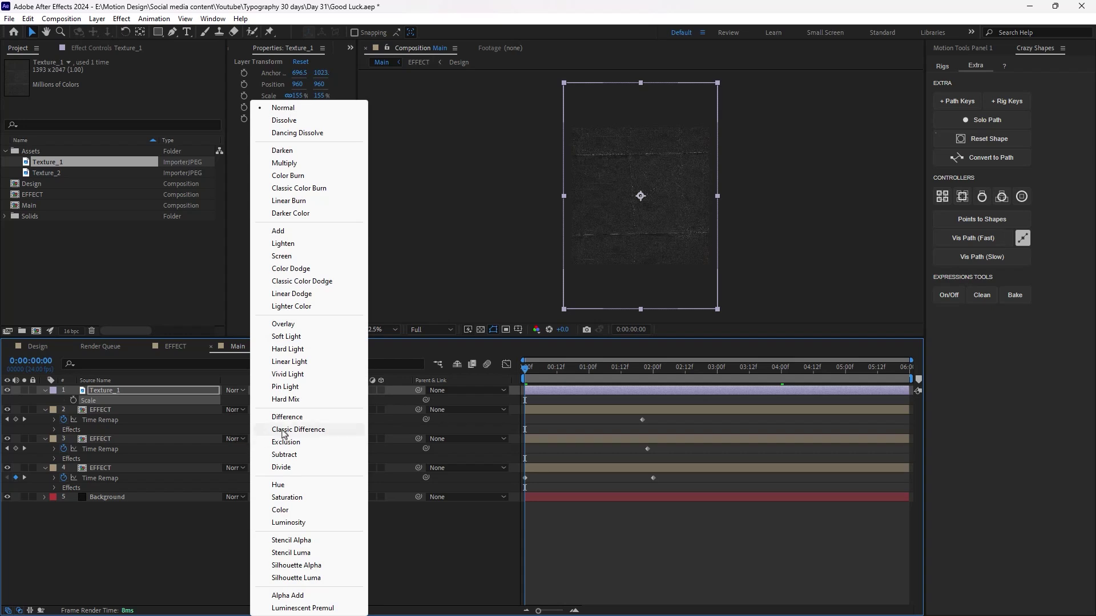
pyautogui.click(293, 419)
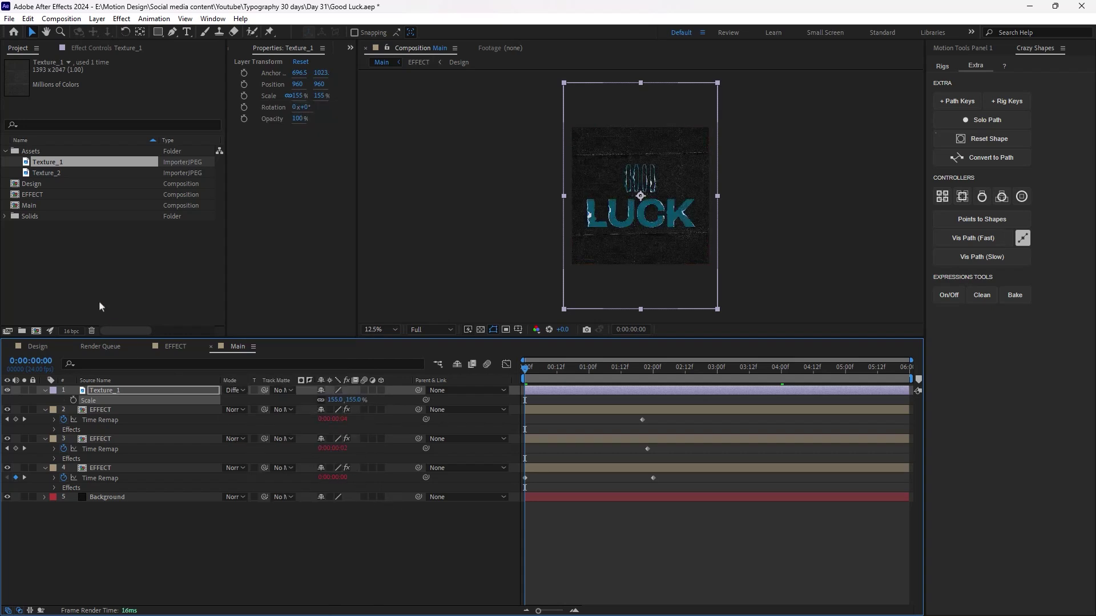
# Add Texture_2 above it in Overlay mode and preview the textured animation
pyautogui.moveTo(46, 172); pyautogui.dragTo(124, 393)
pyautogui.click(235, 390)
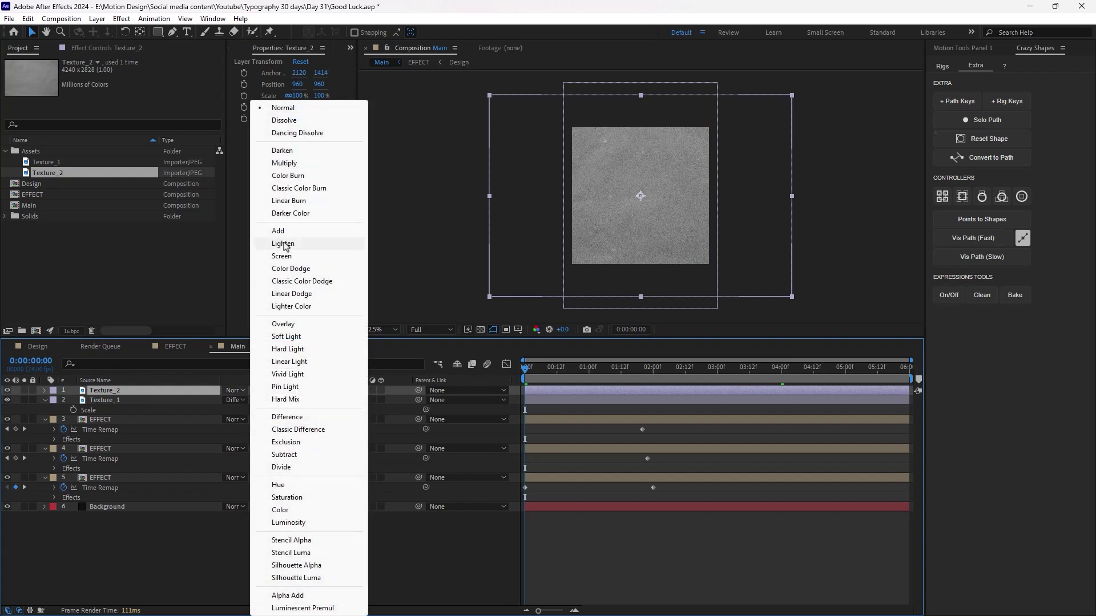
pyautogui.click(277, 325)
pyautogui.click(407, 527)
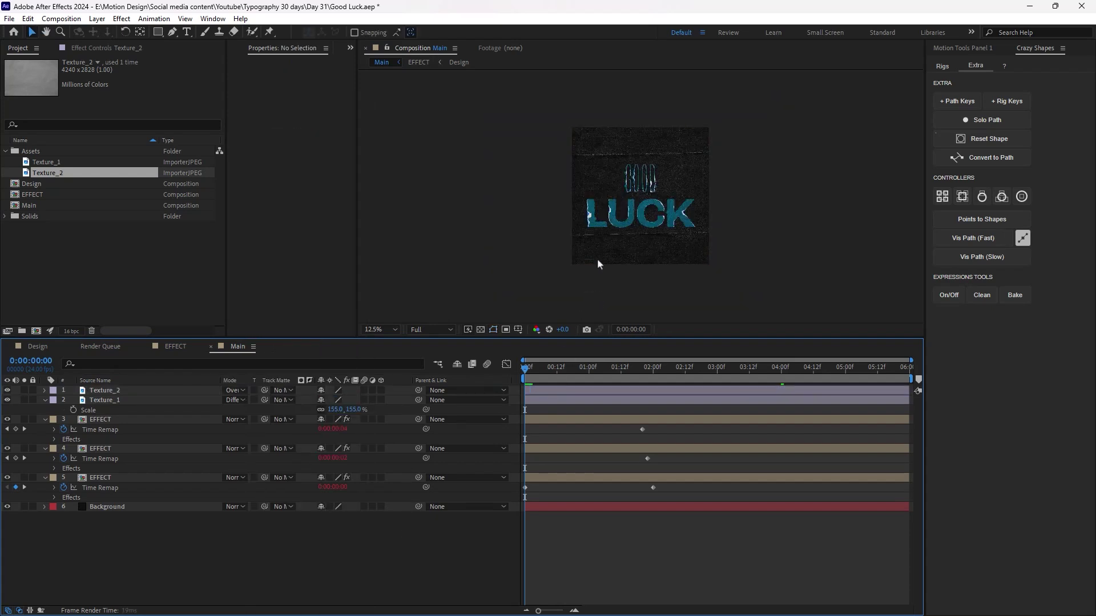
pyautogui.press('space')
pyautogui.press('.')
pyautogui.press(',')
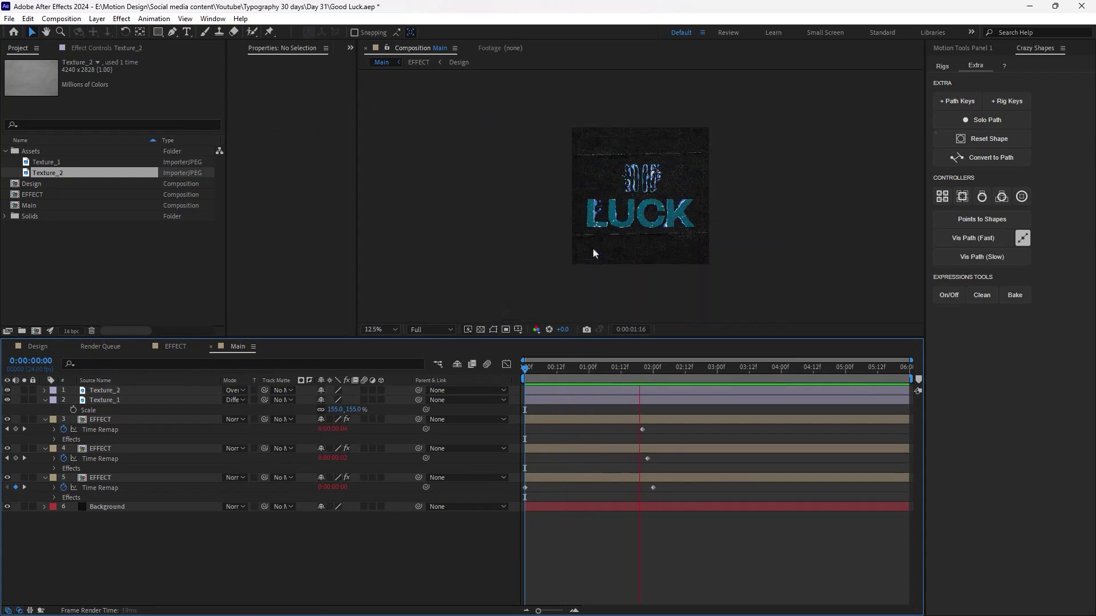